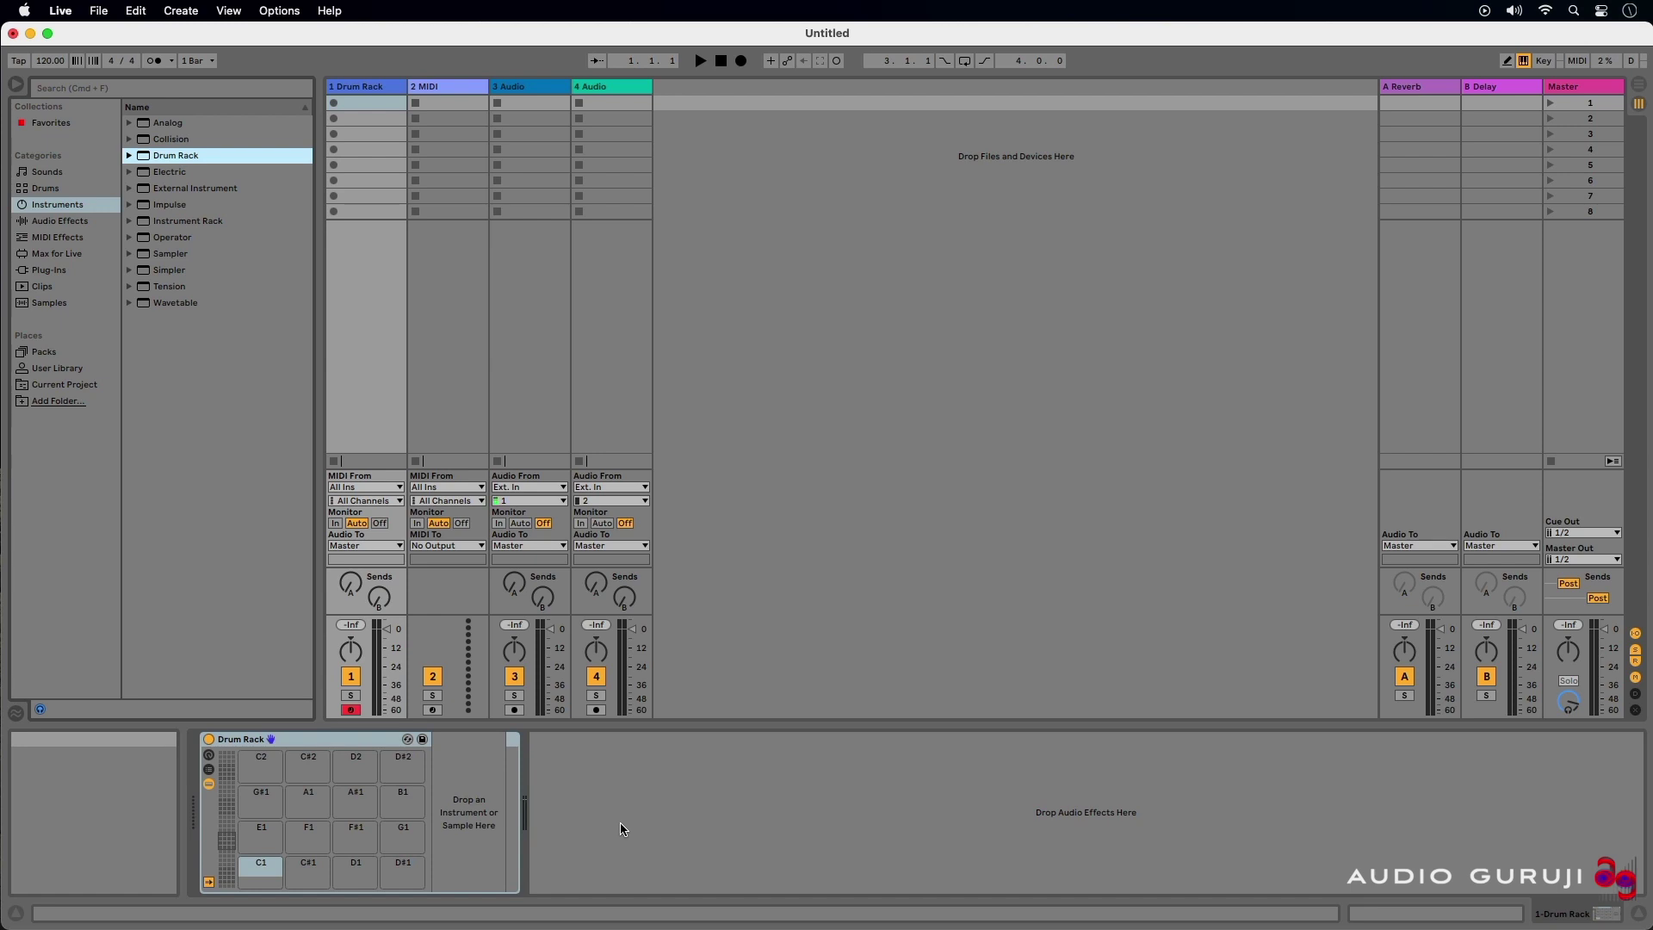
# Load the sample 00DB_Kick_2.aif from the sample library onto the Drum Rack's C1 pad.
pyautogui.click(320, 744)
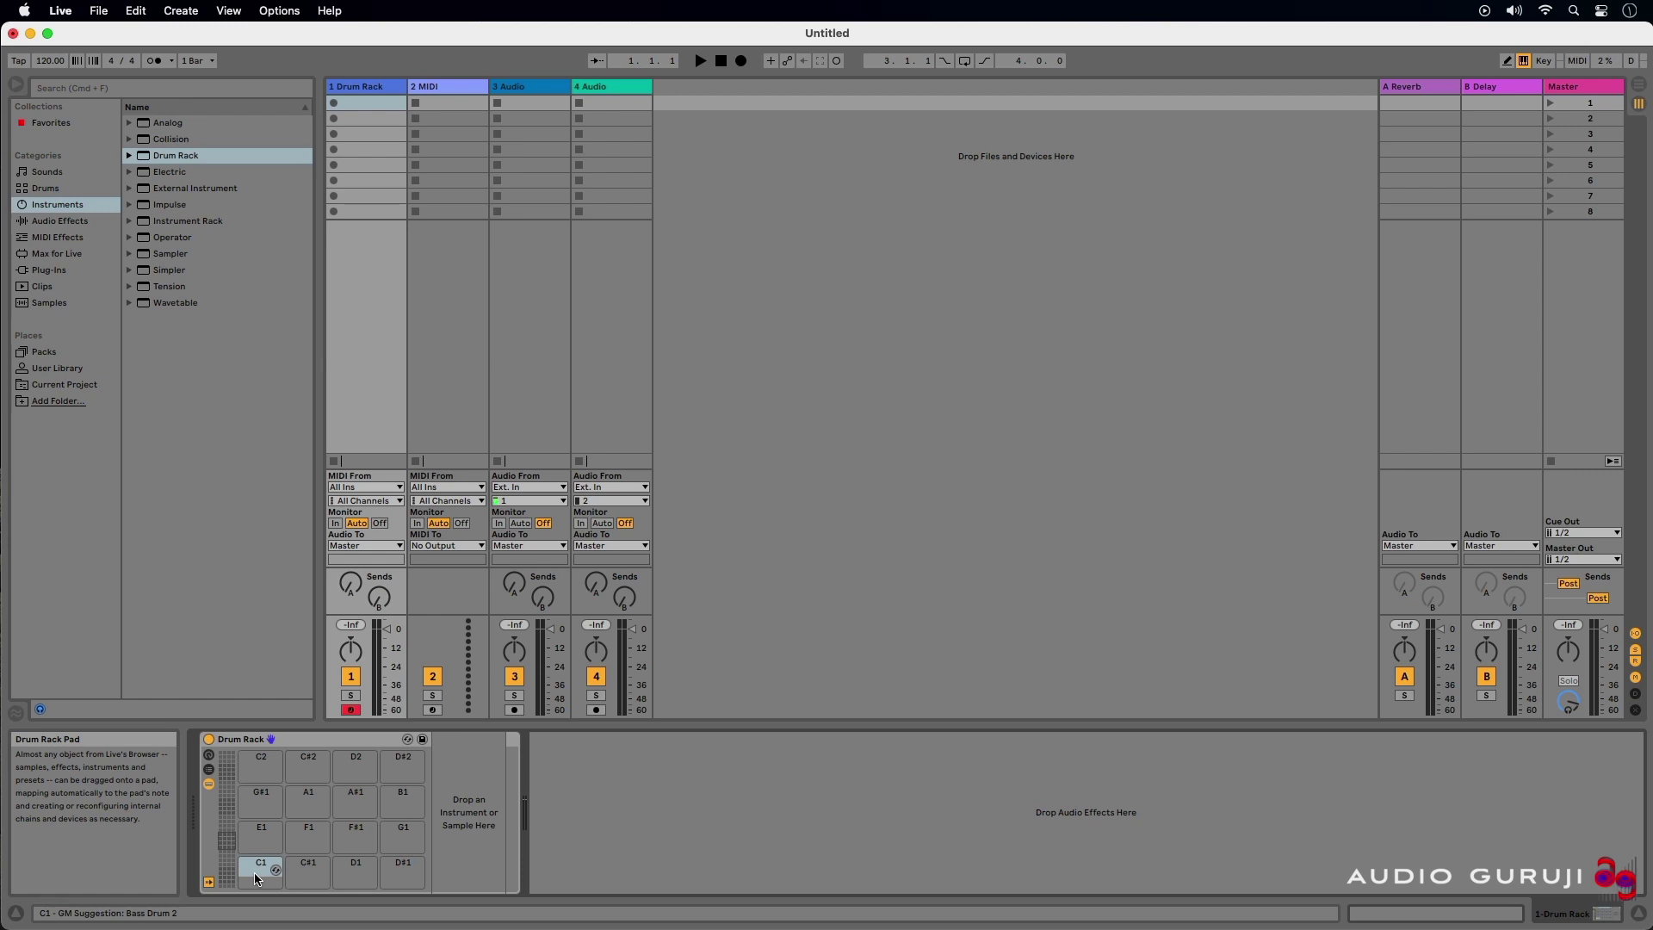
pyautogui.click(49, 304)
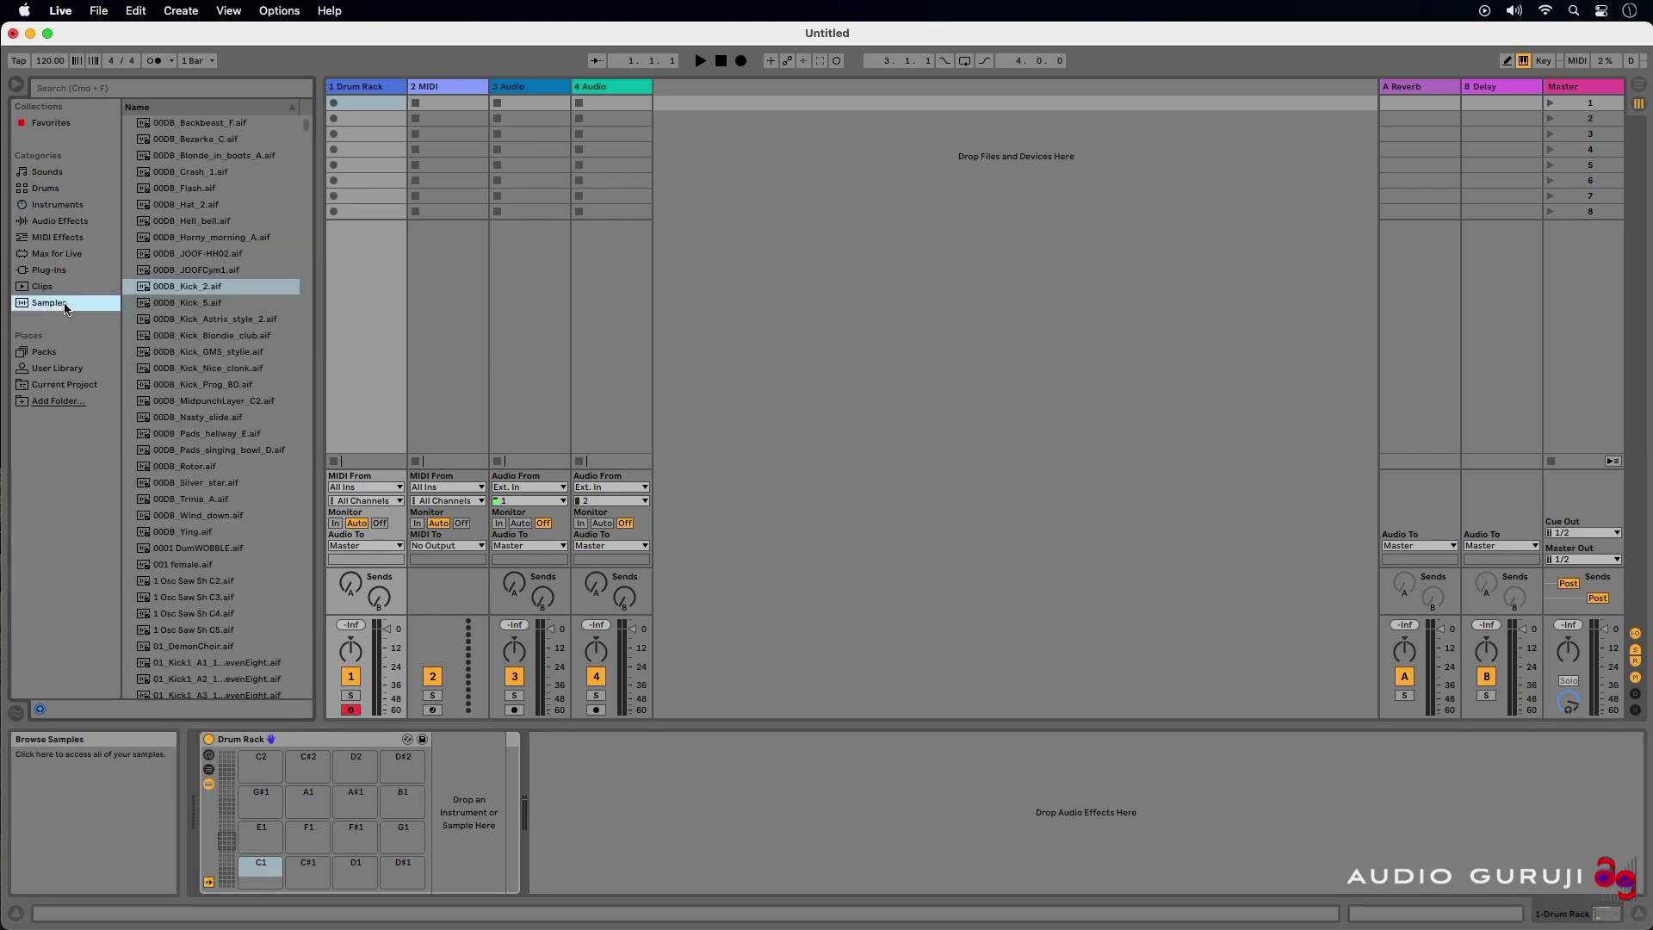
pyautogui.moveTo(142, 287); pyautogui.dragTo(266, 880)
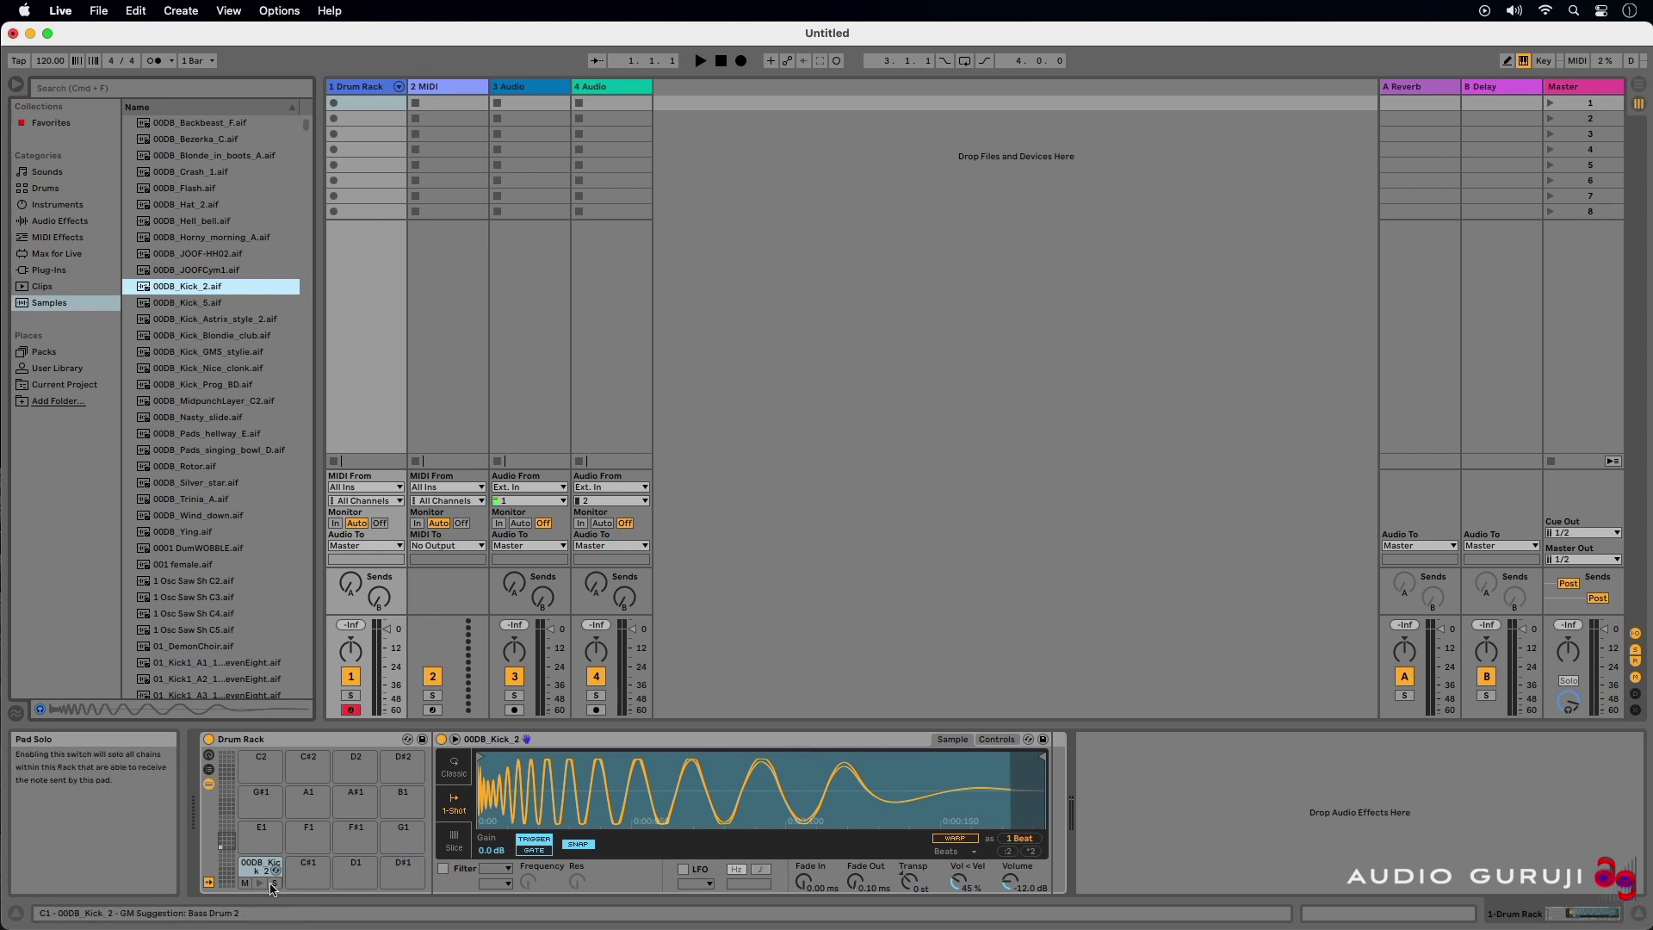
# Switch the kick pad's mute on and off, and do the same with its solo.
pyautogui.click(246, 887)
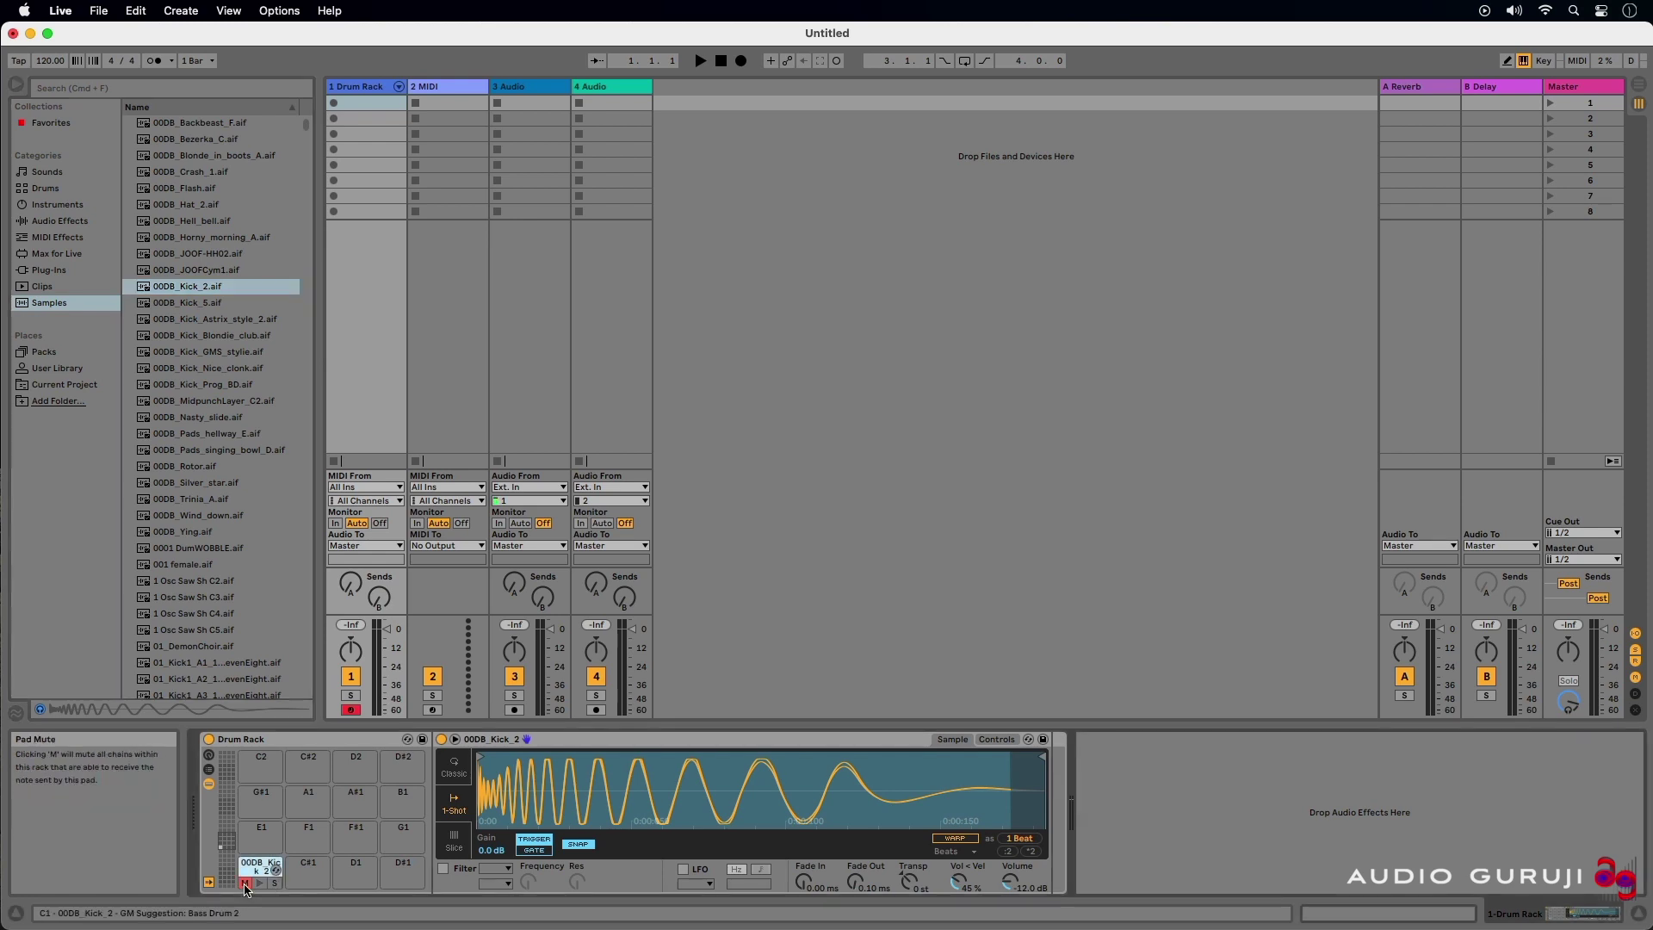
pyautogui.click(245, 885)
pyautogui.click(274, 885)
pyautogui.click(274, 885)
# Audition the kick on the C1 pad several times.
pyautogui.click(261, 886)
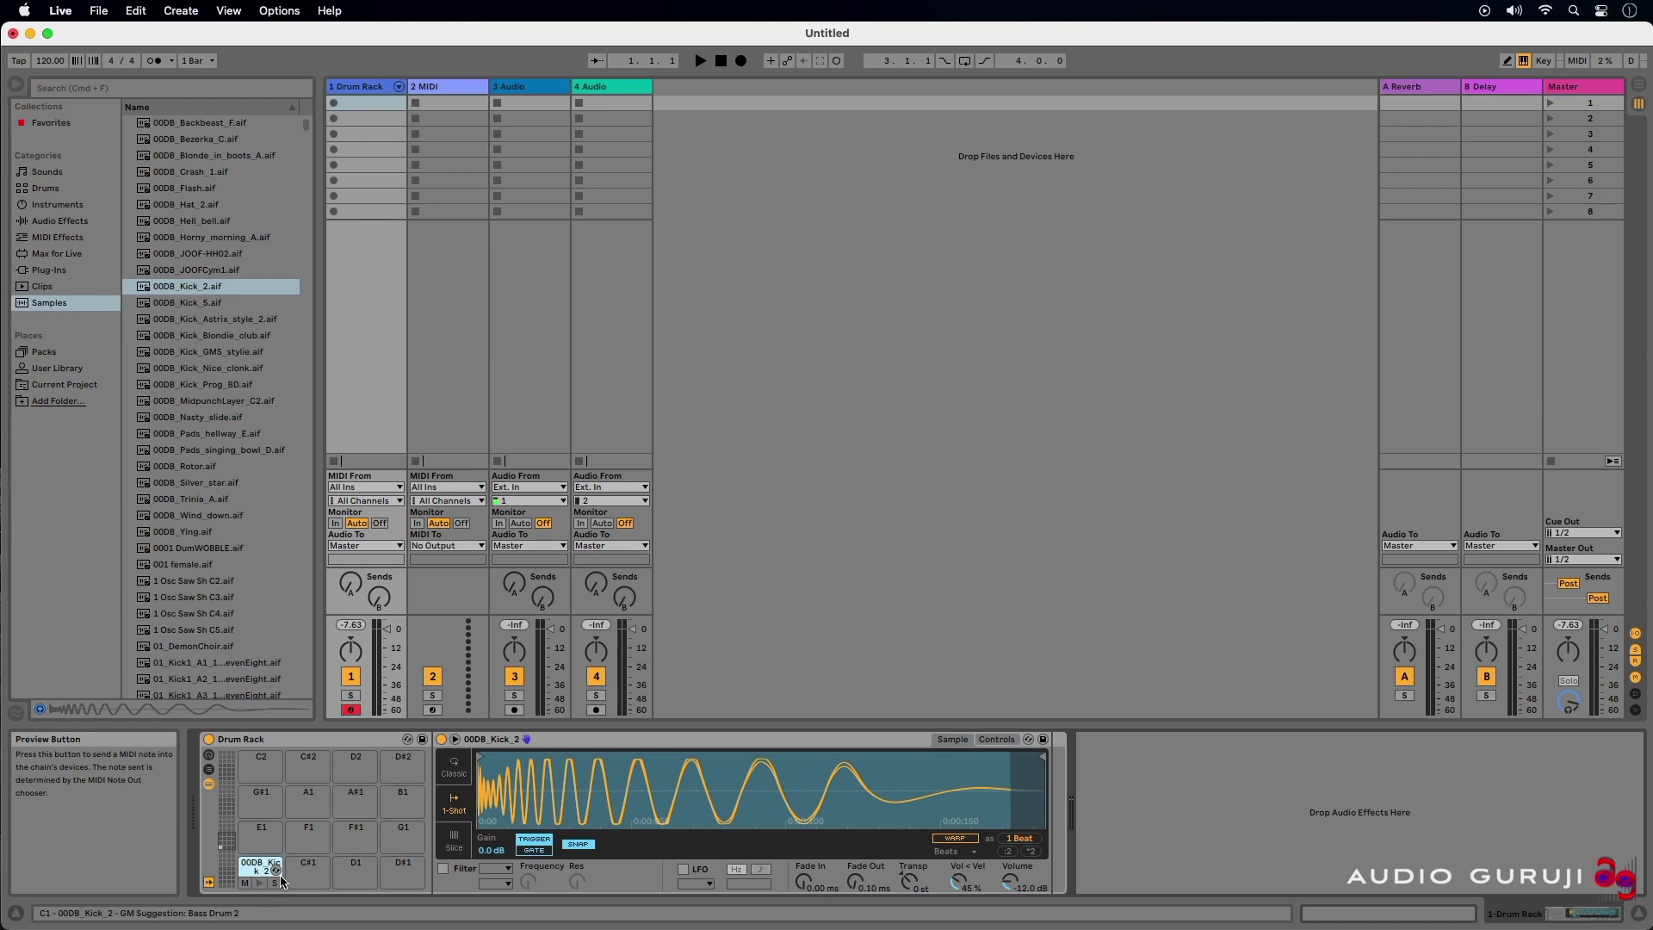
pyautogui.press('a')
pyautogui.press('a')
pyautogui.press('a')
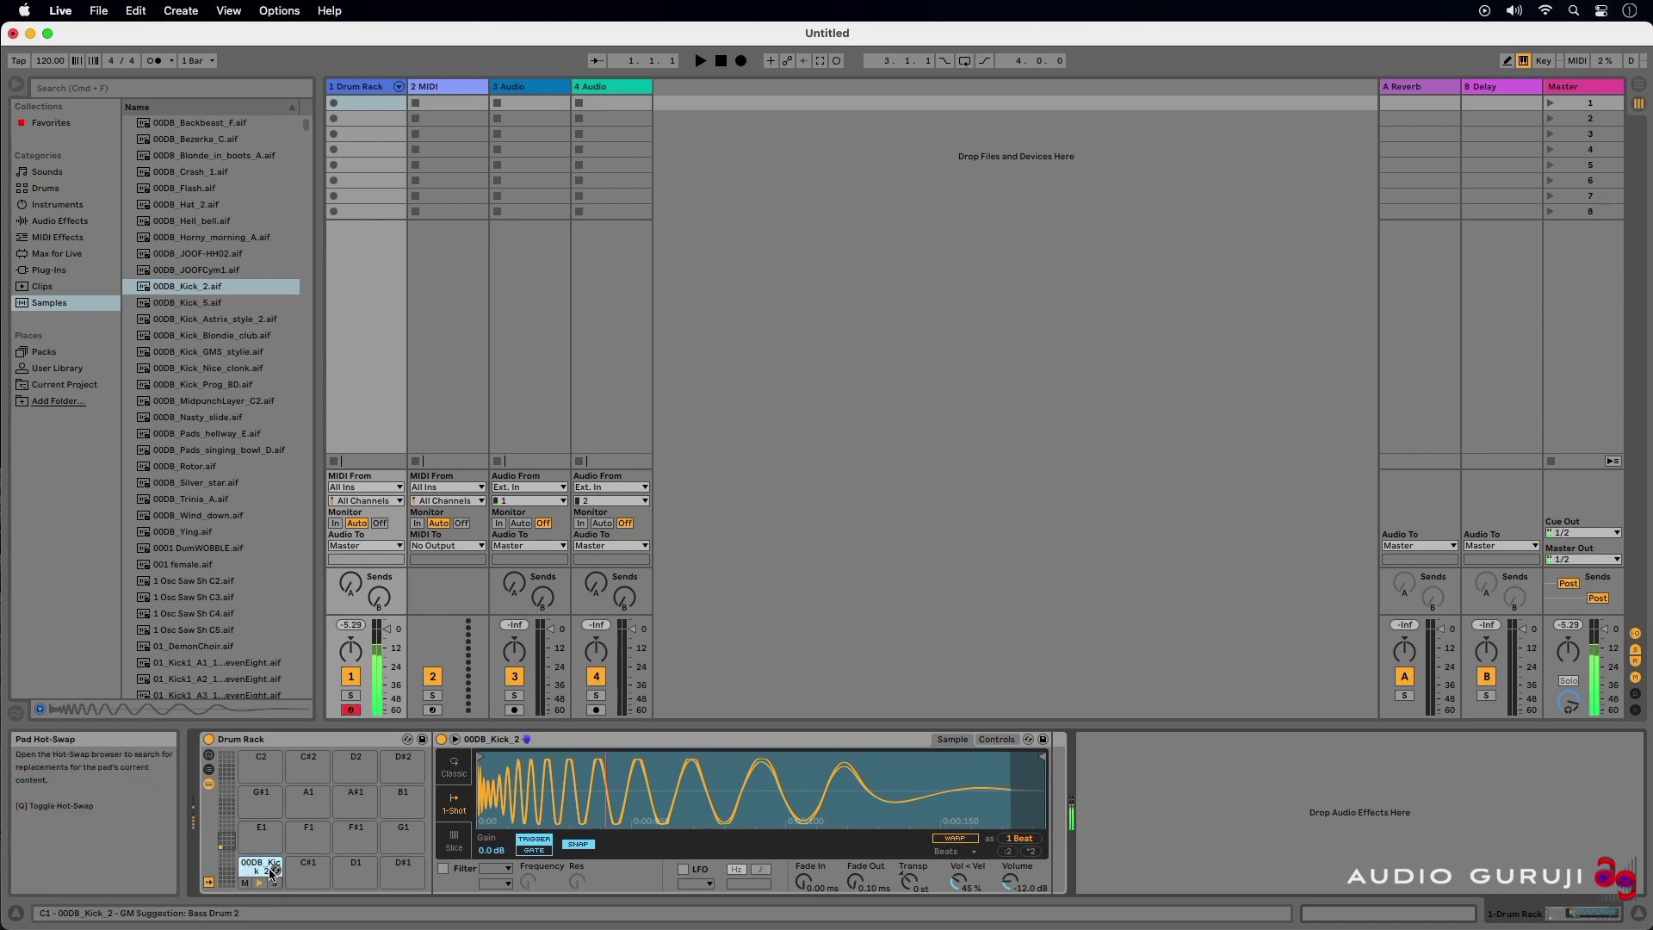
pyautogui.press('a')
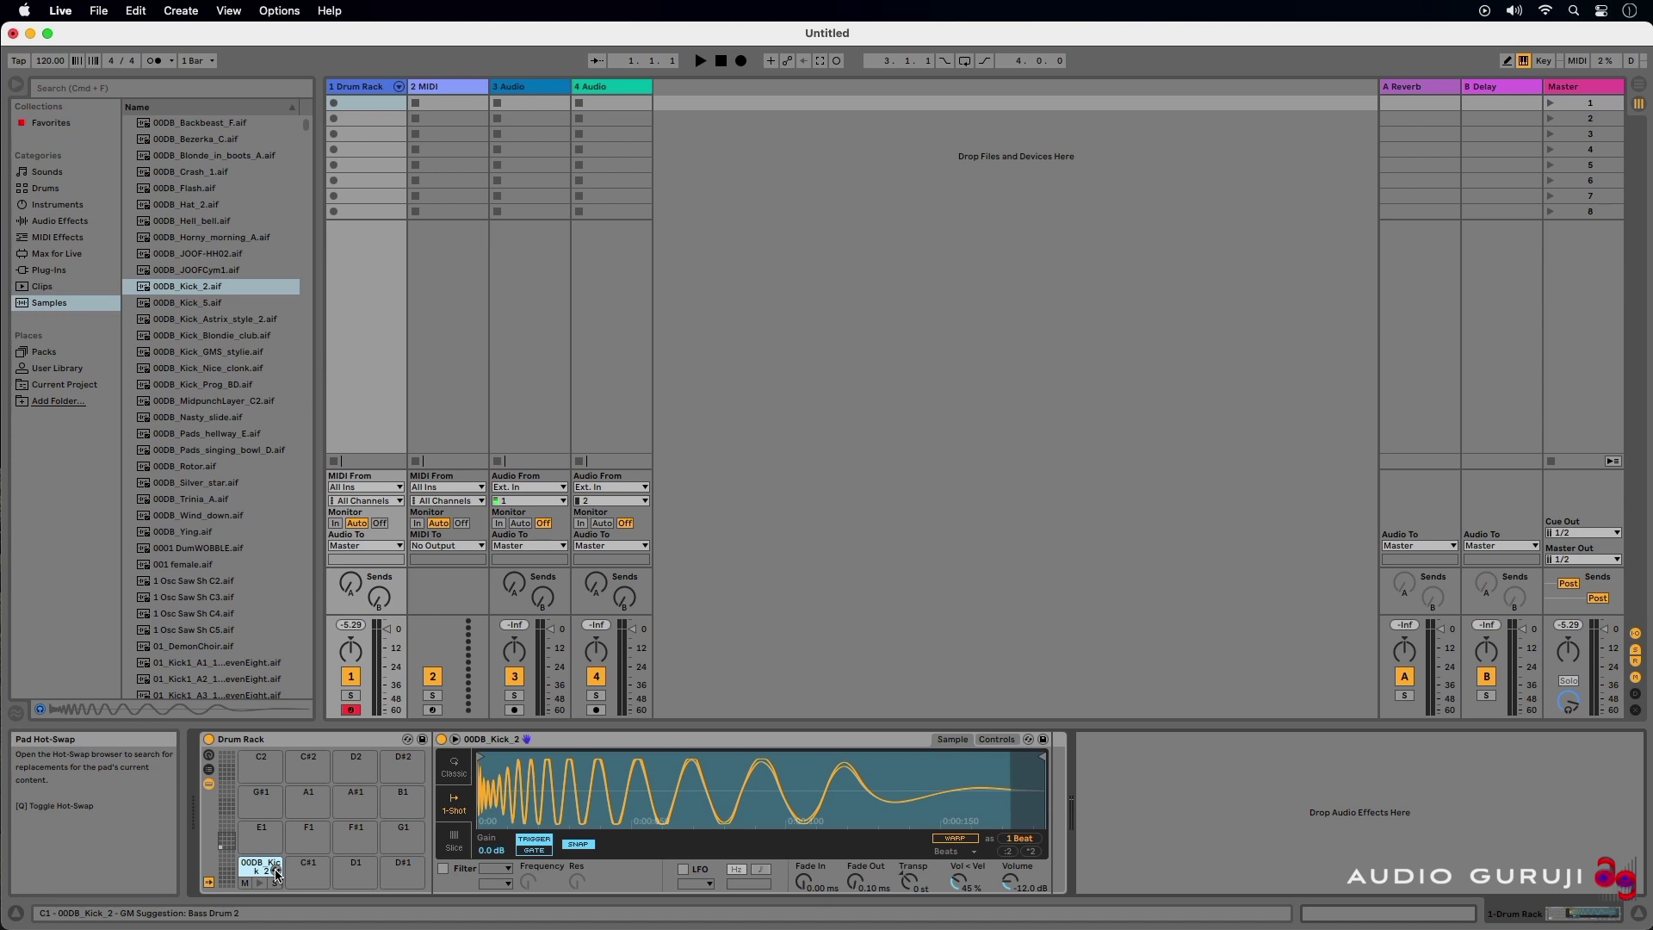
# Hot-swap the C1 pad's sample for 00DB_Kick_5.aif and leave Hot-Swap mode.
pyautogui.click(276, 874)
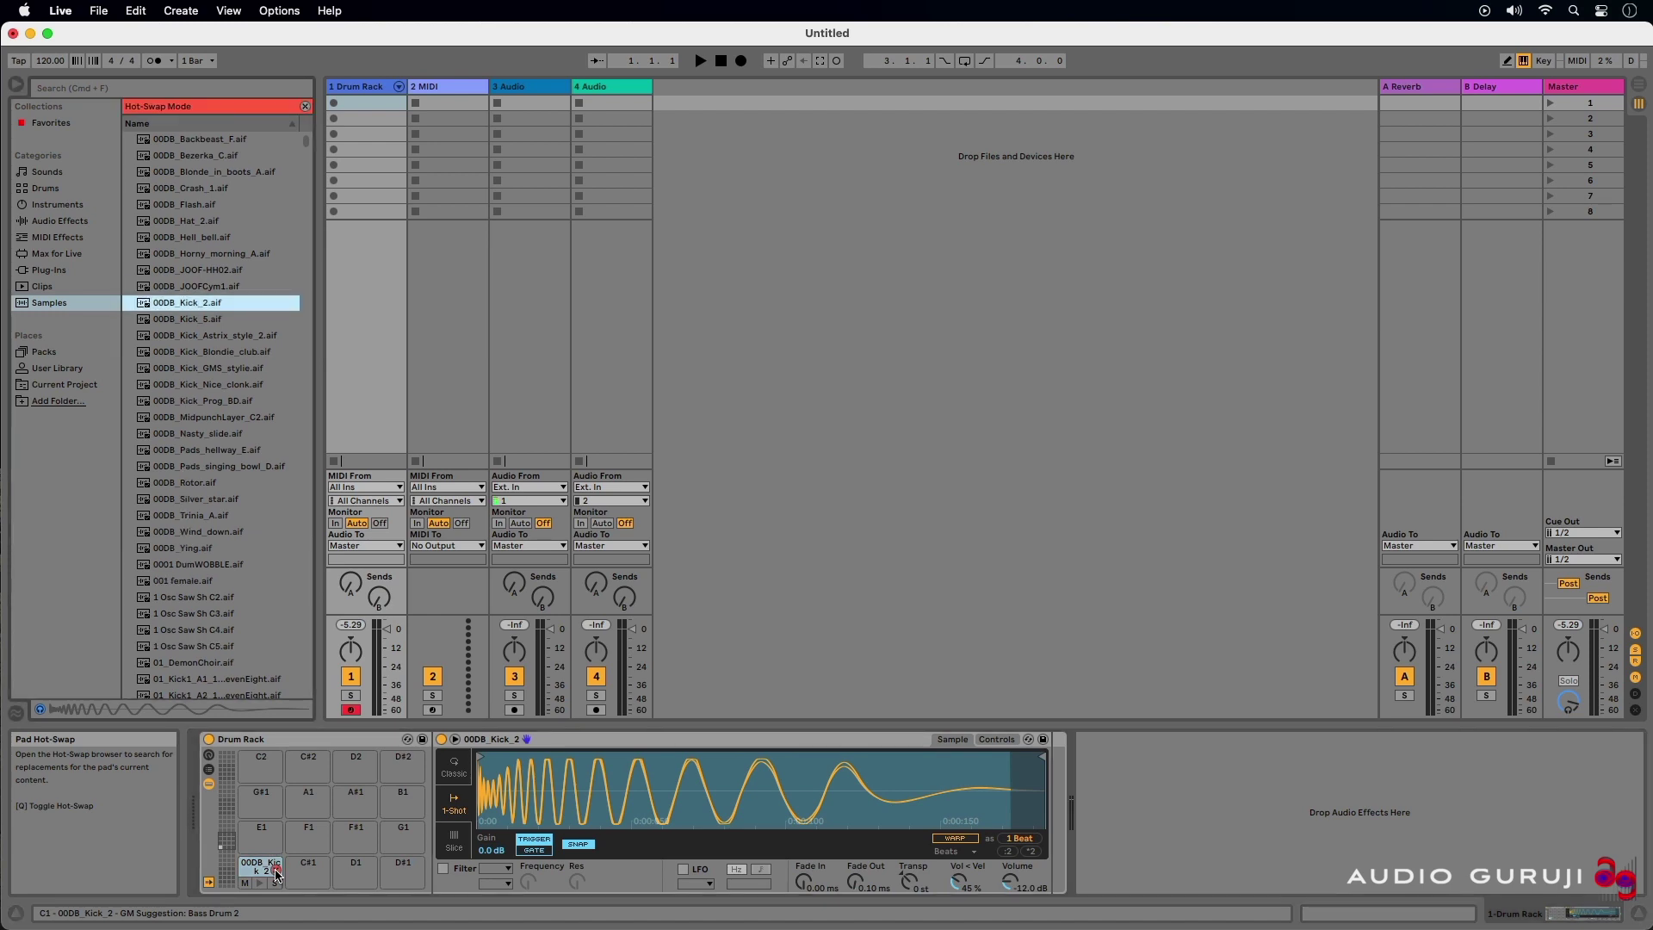
pyautogui.click(187, 323)
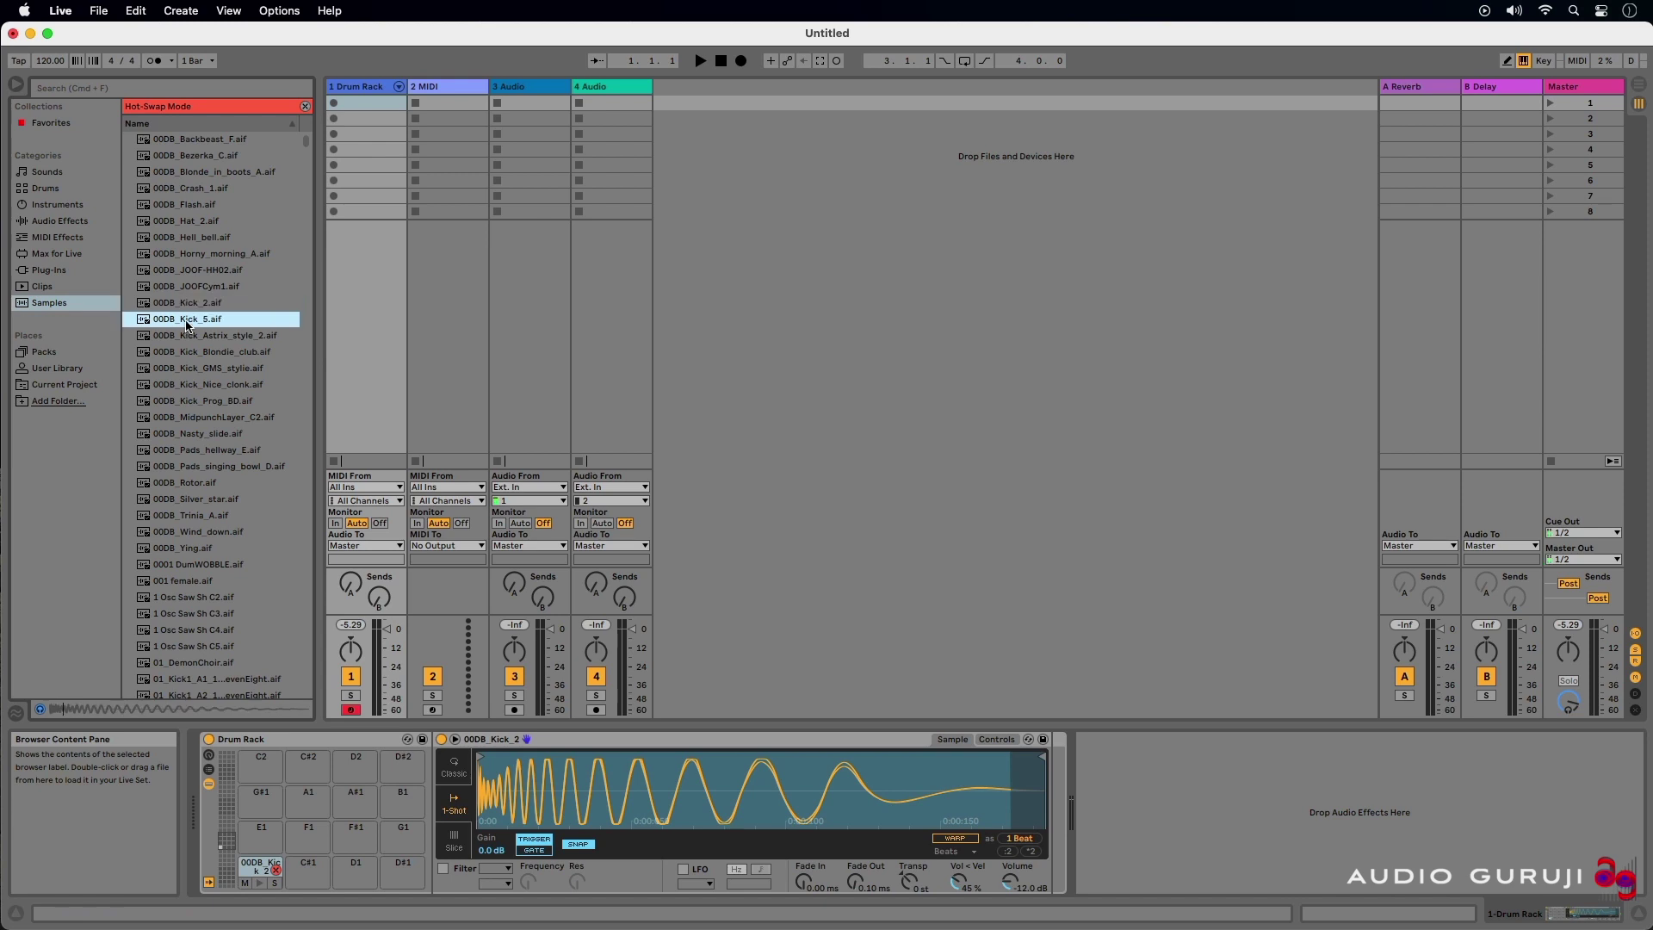
pyautogui.doubleClick(188, 320)
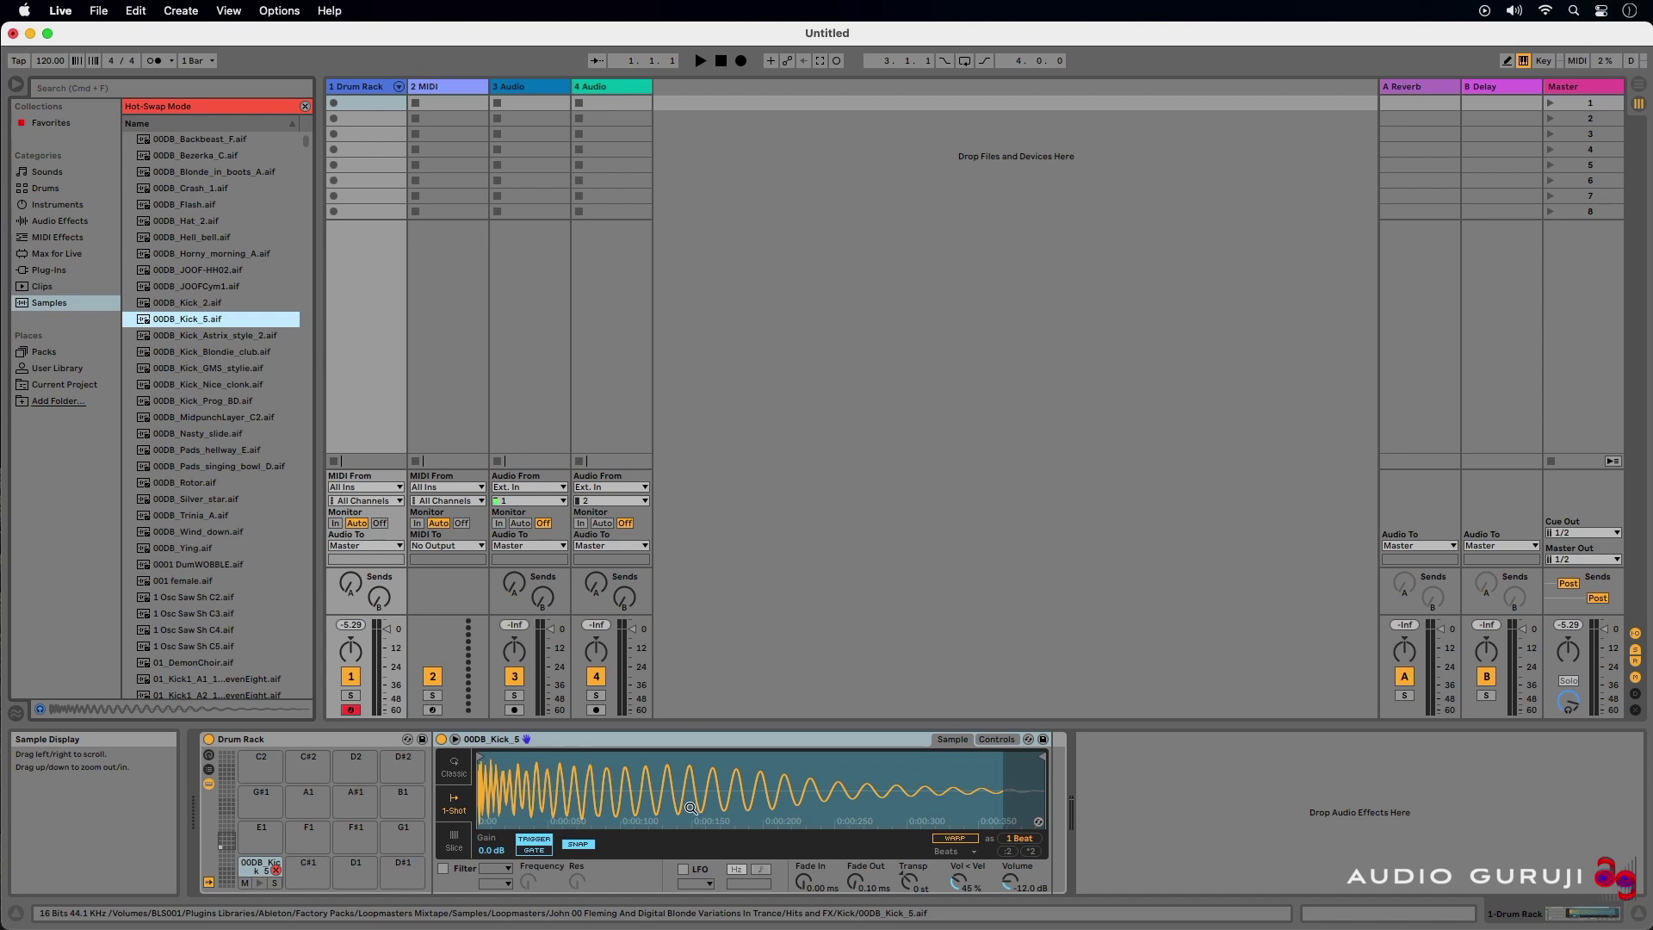
pyautogui.click(277, 874)
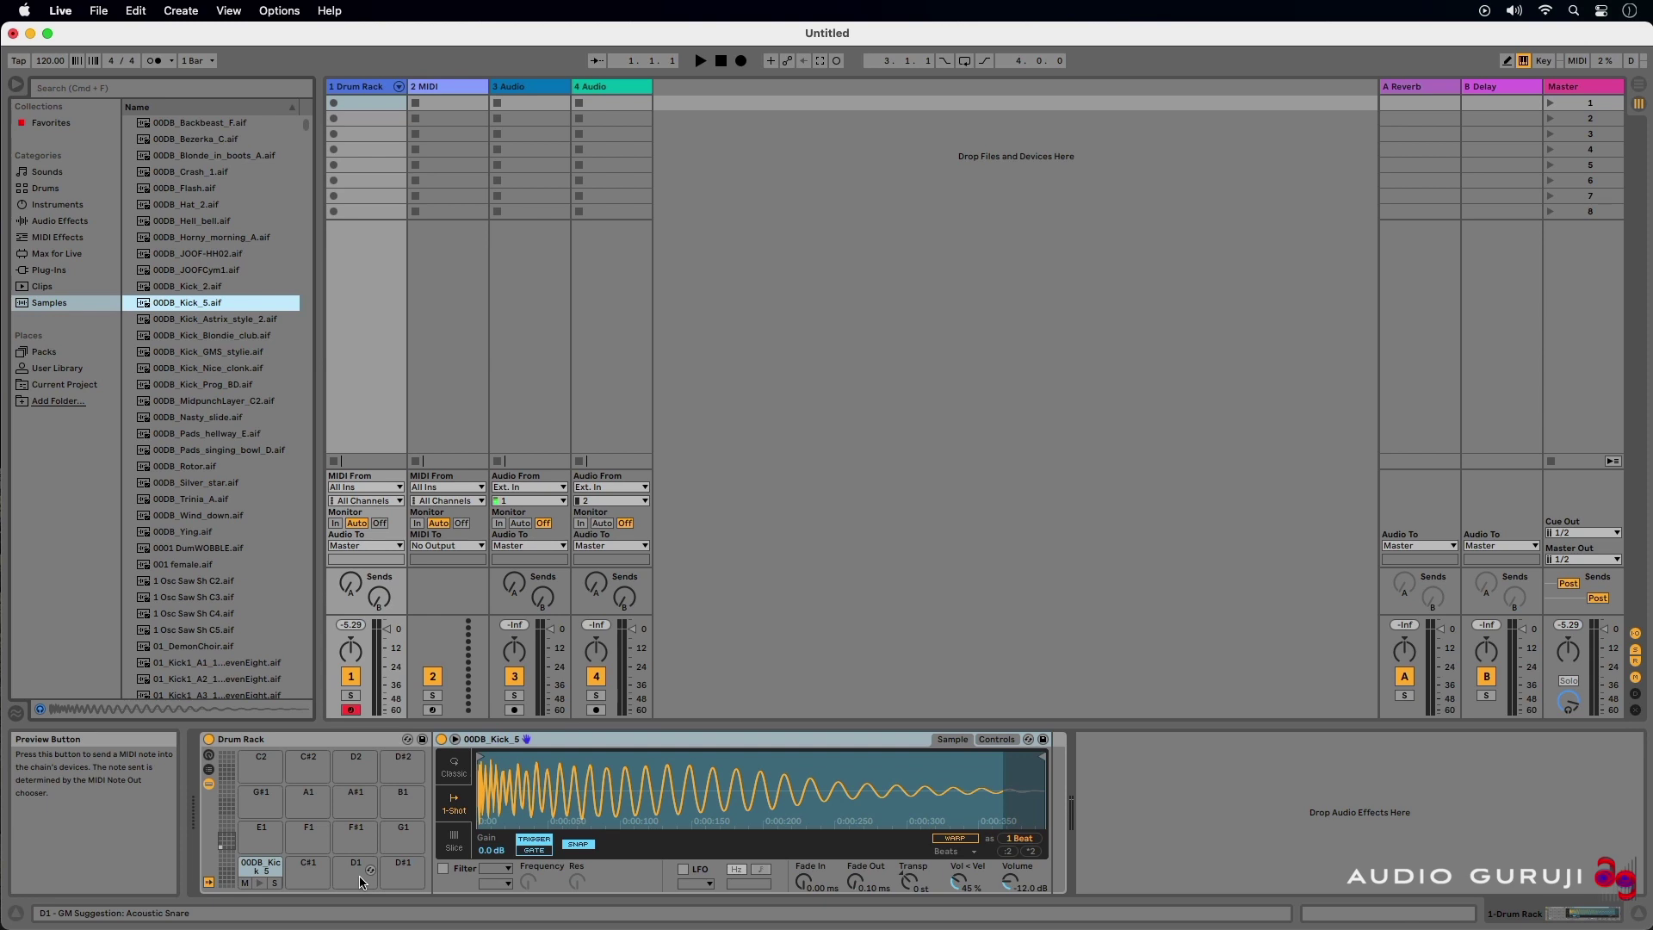
# Load the FP_Snare 146 sample onto pad C#1 and 91_HiHat_Closed.aif onto pad D1.
pyautogui.moveTo(183, 294); pyautogui.dragTo(304, 865)
pyautogui.moveTo(196, 133); pyautogui.dragTo(357, 865)
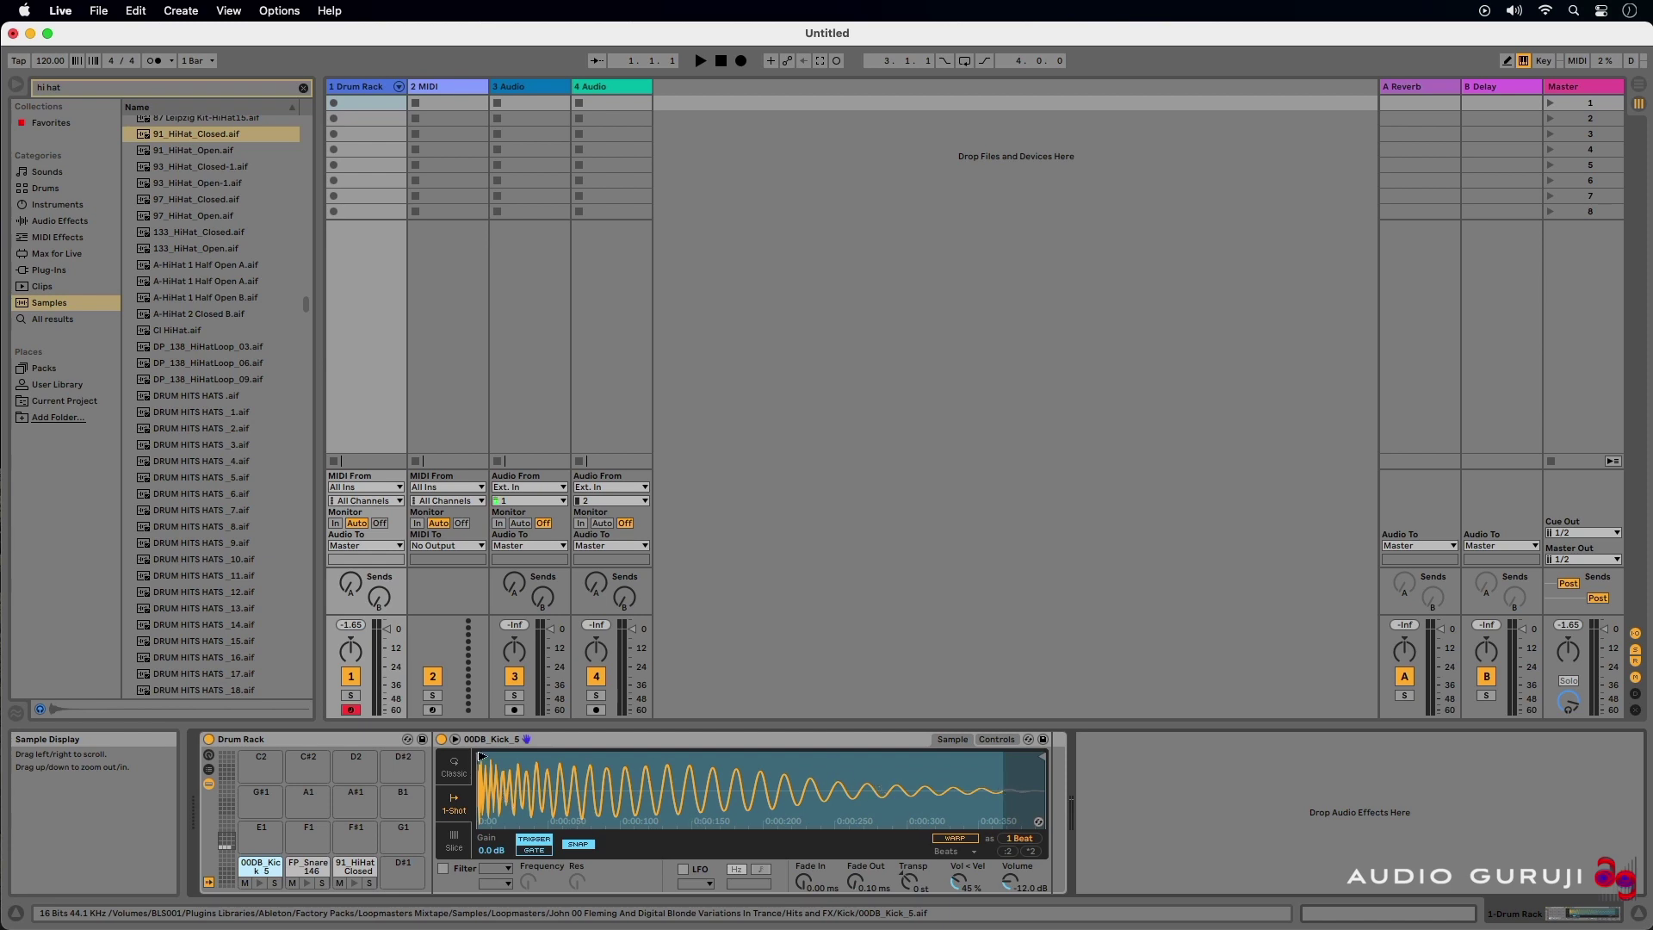
# Try the kick sample's start and end markers and a gain of -5.2 dB, resetting the gain to 0.0 dB.
pyautogui.moveTo(480, 755)
pyautogui.mouseDown()
pyautogui.moveTo(516, 755)
pyautogui.moveTo(479, 755)
pyautogui.mouseUp()
pyautogui.moveTo(1042, 754)
pyautogui.mouseDown()
pyautogui.moveTo(892, 755)
pyautogui.moveTo(1060, 756)
pyautogui.mouseUp()
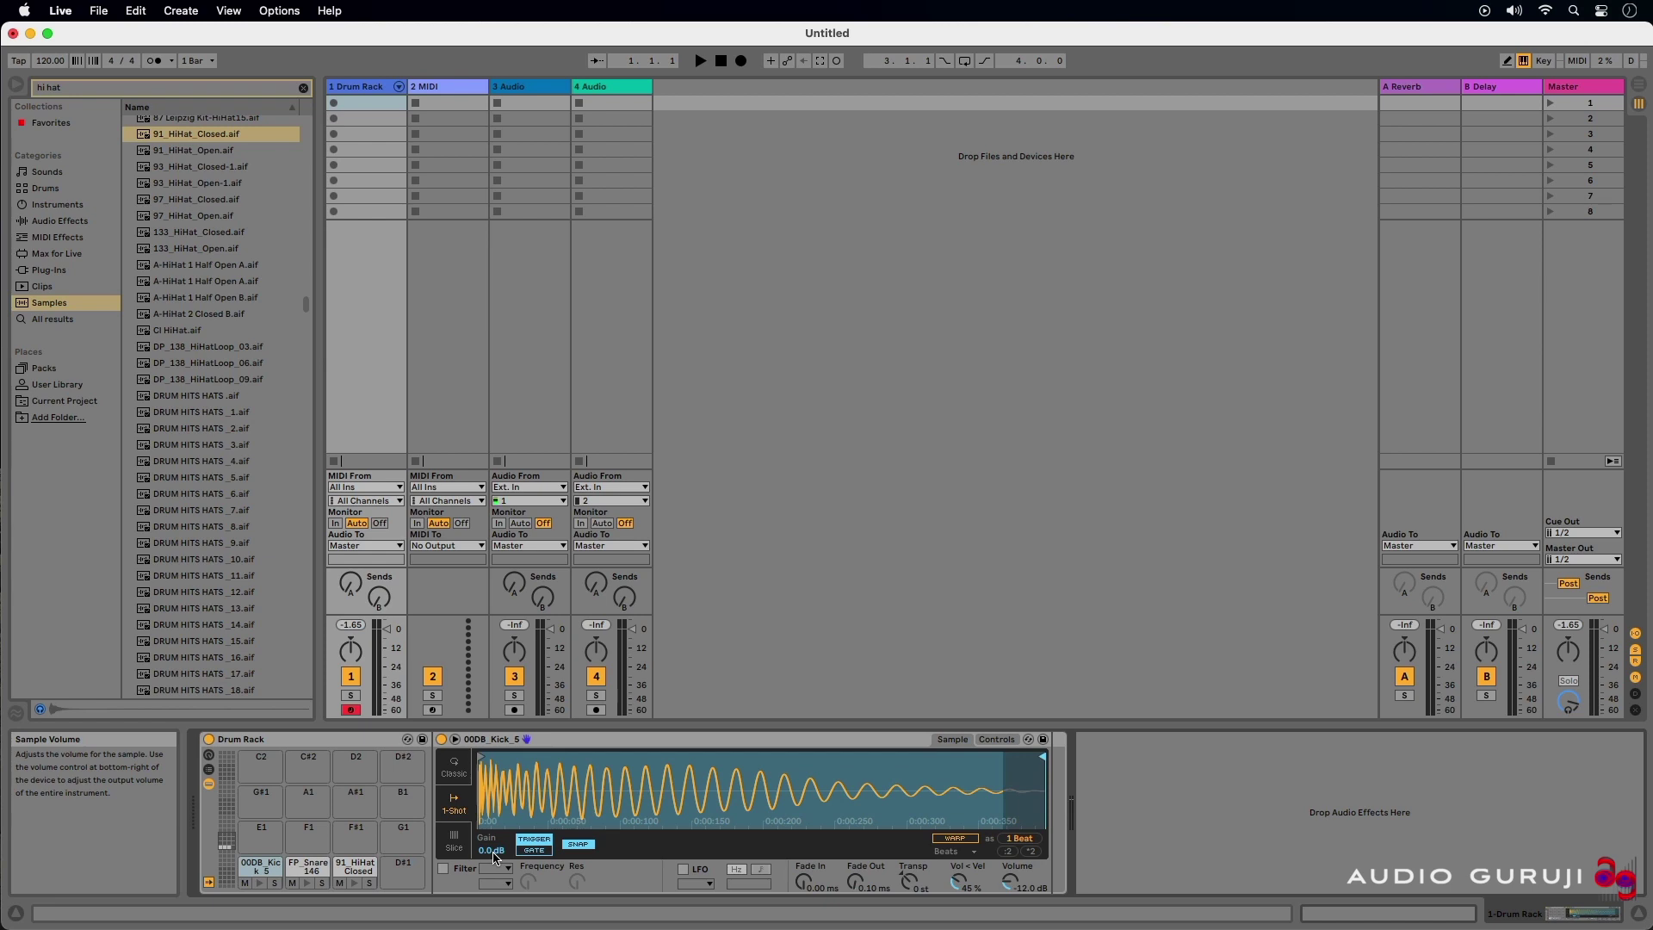
pyautogui.moveTo(493, 855)
pyautogui.mouseDown()
pyautogui.moveTo(493, 814)
pyautogui.moveTo(493, 887)
pyautogui.mouseUp()
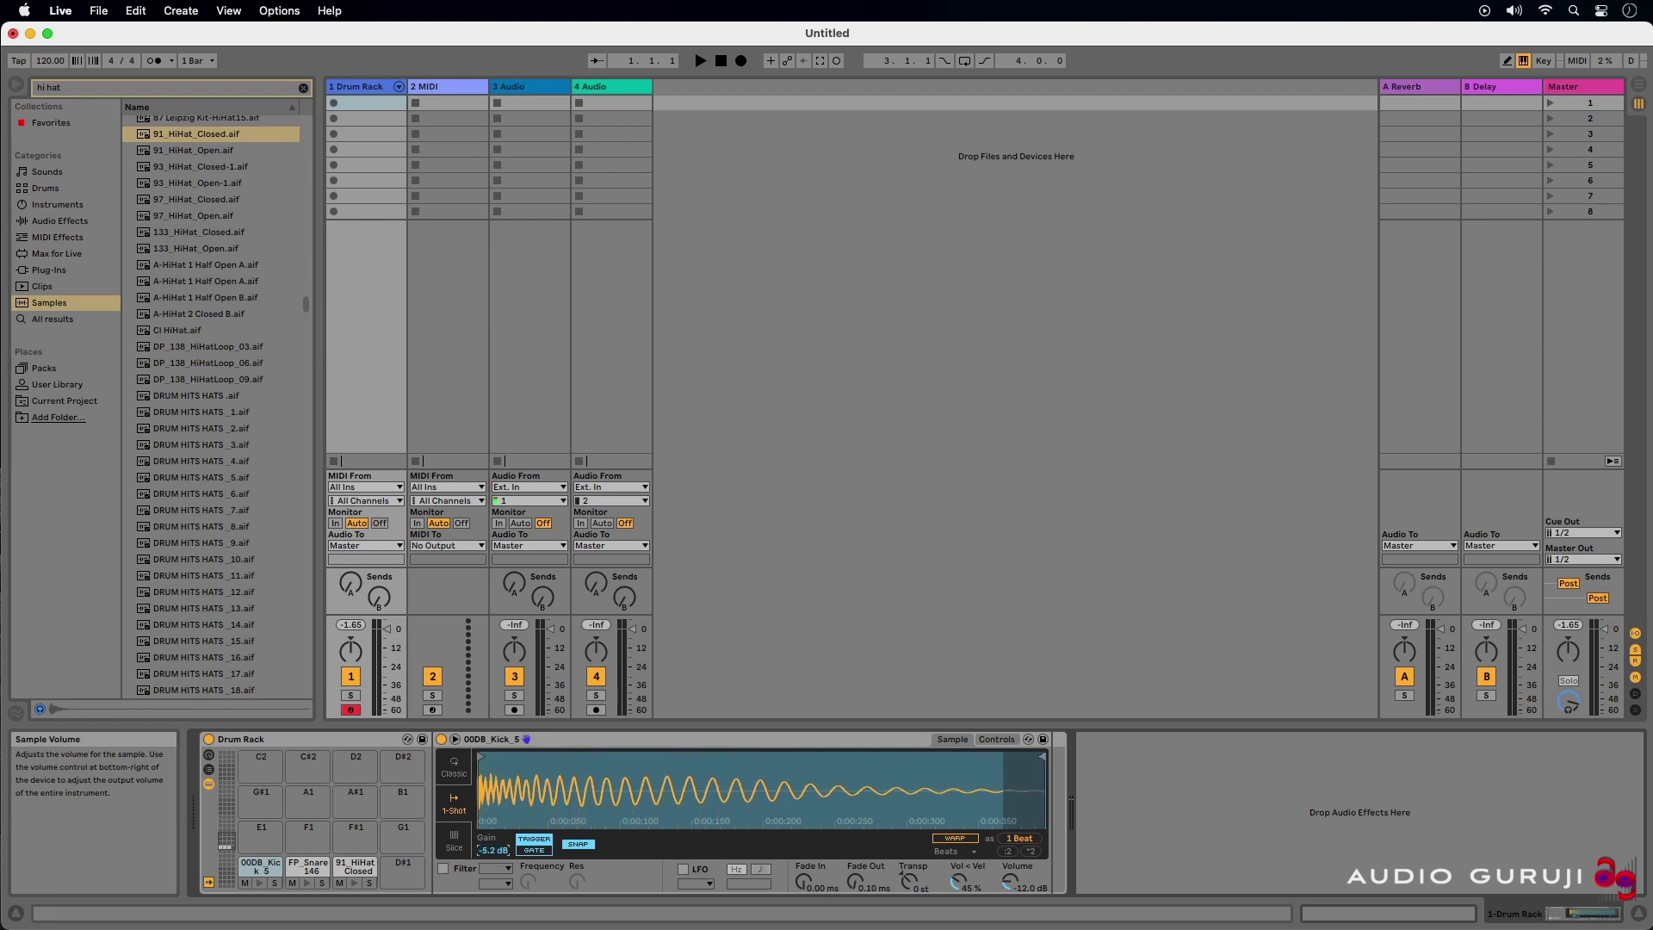
pyautogui.doubleClick(494, 850)
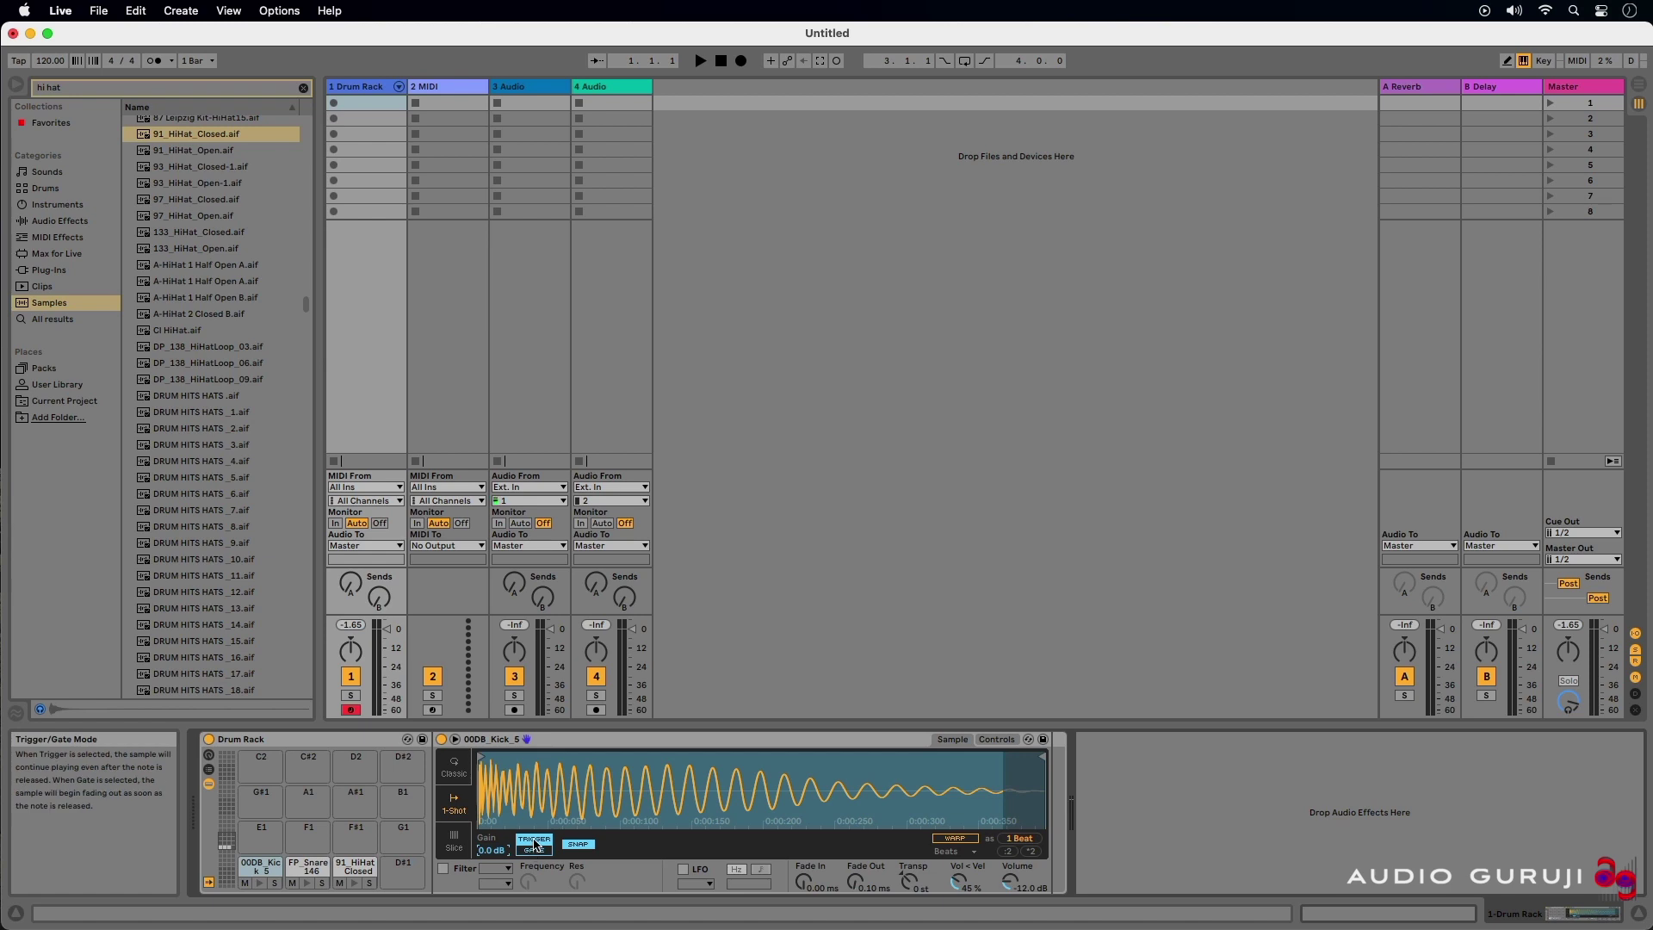
# Compare Trigger and Gate modes for the kick sample and leave it set to Gate.
pyautogui.click(538, 843)
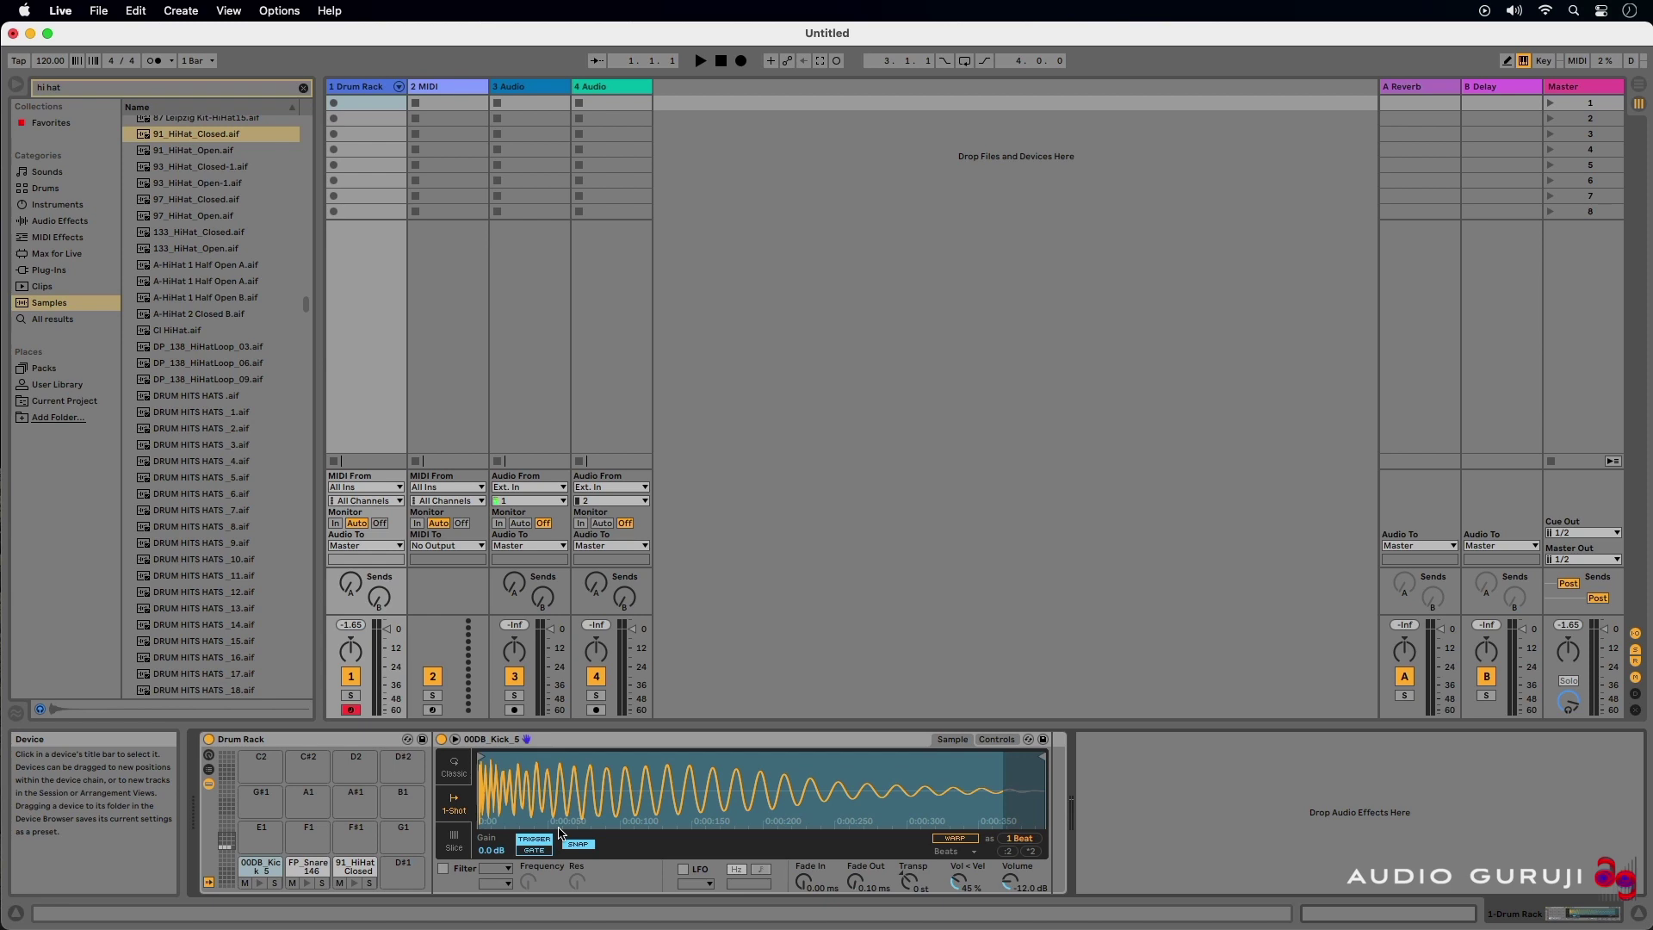
pyautogui.click(538, 850)
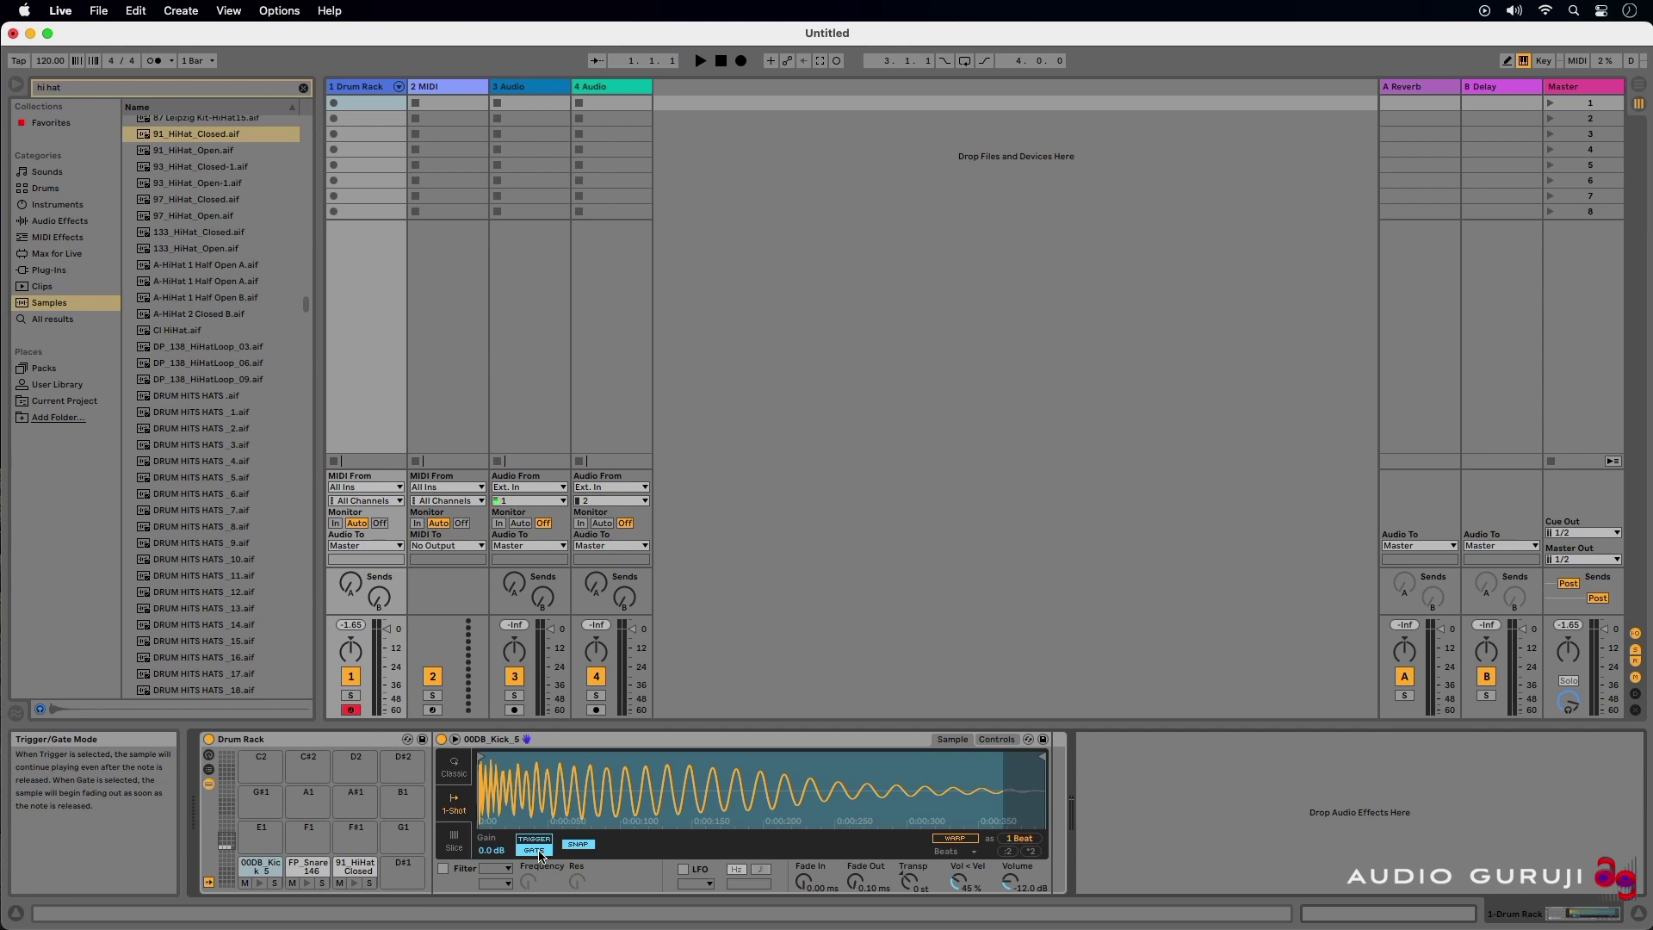
pyautogui.click(538, 841)
pyautogui.click(541, 852)
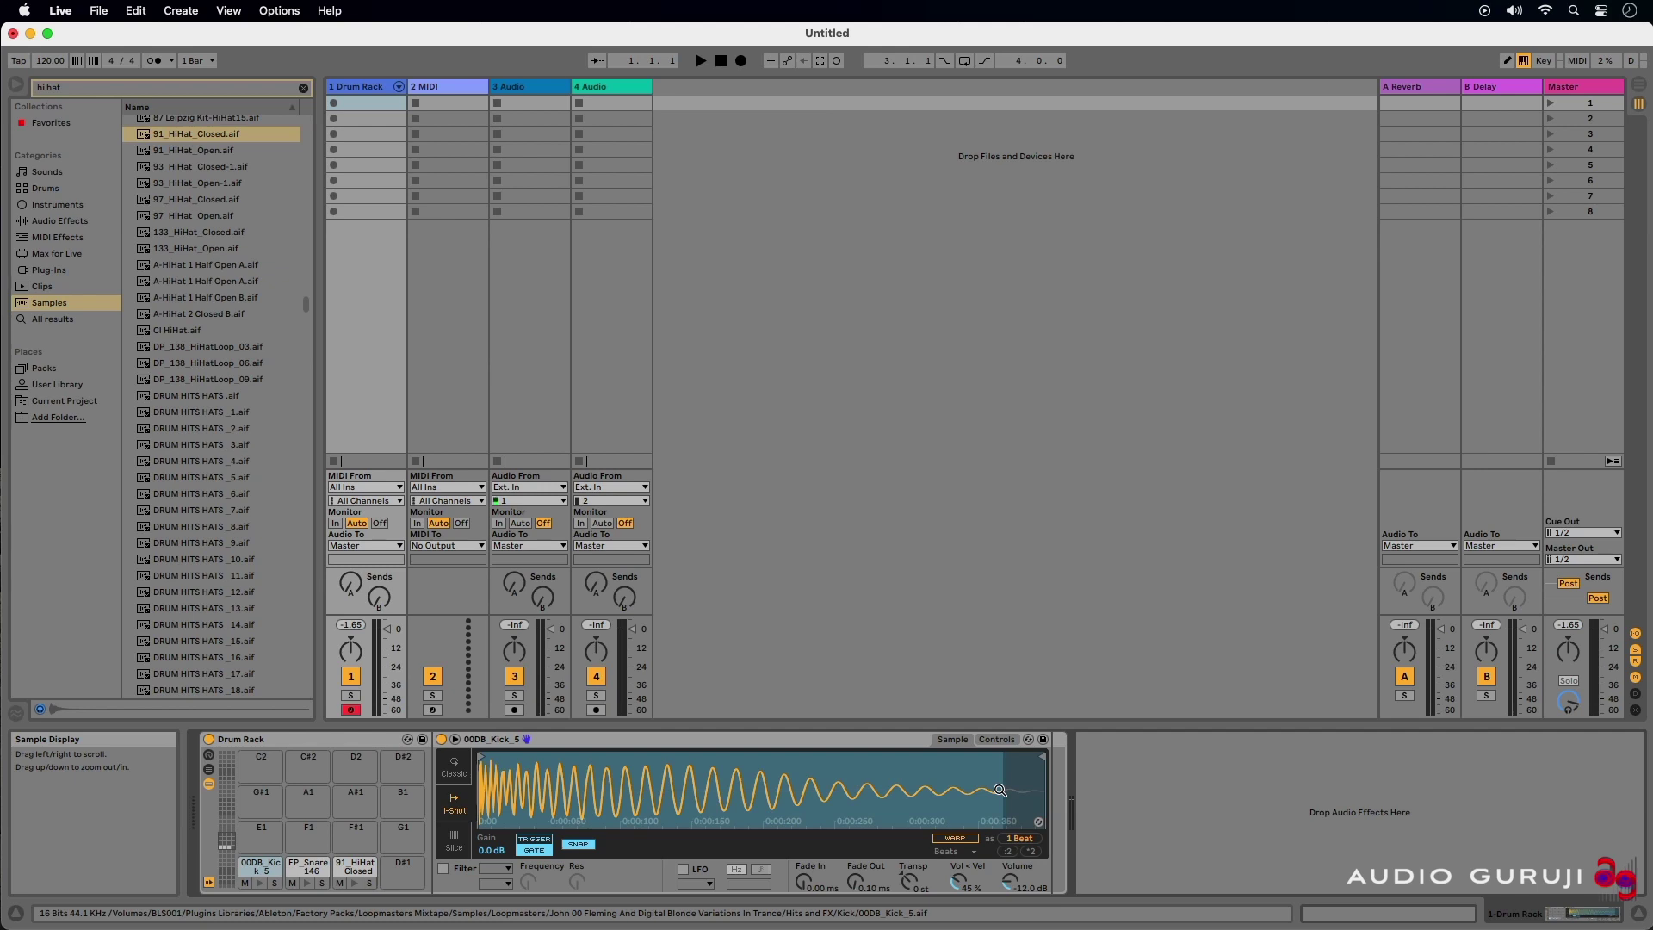
# Try warping on the kick sample, and switch its Simpler to Classic playback mode.
pyautogui.click(962, 840)
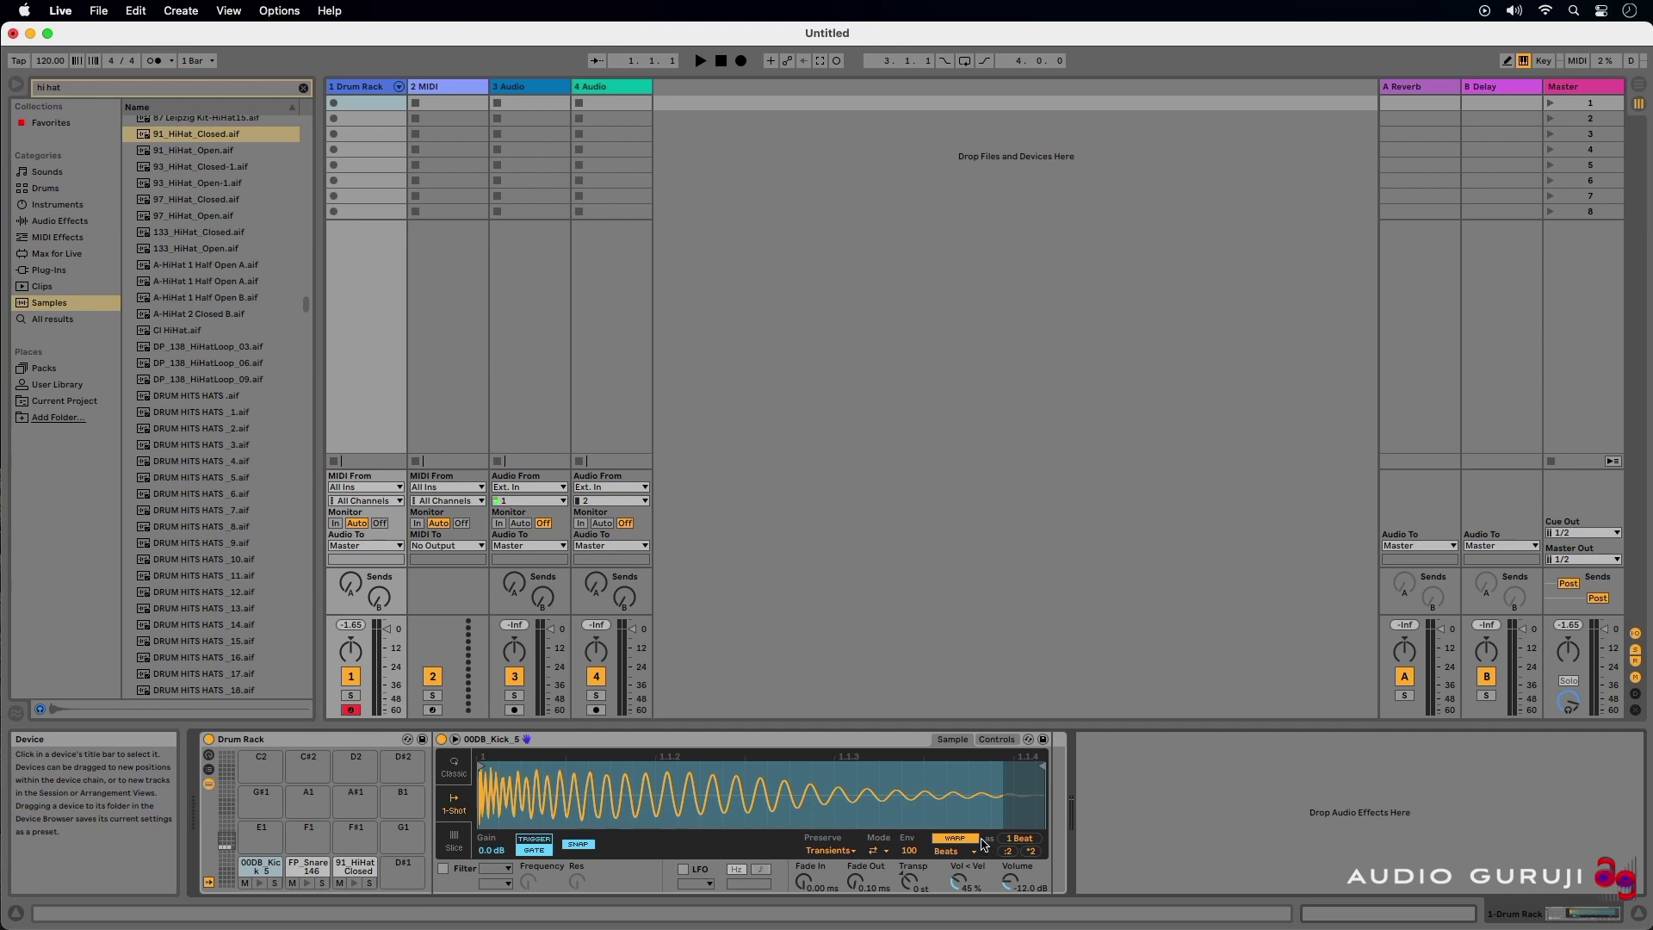
pyautogui.click(454, 768)
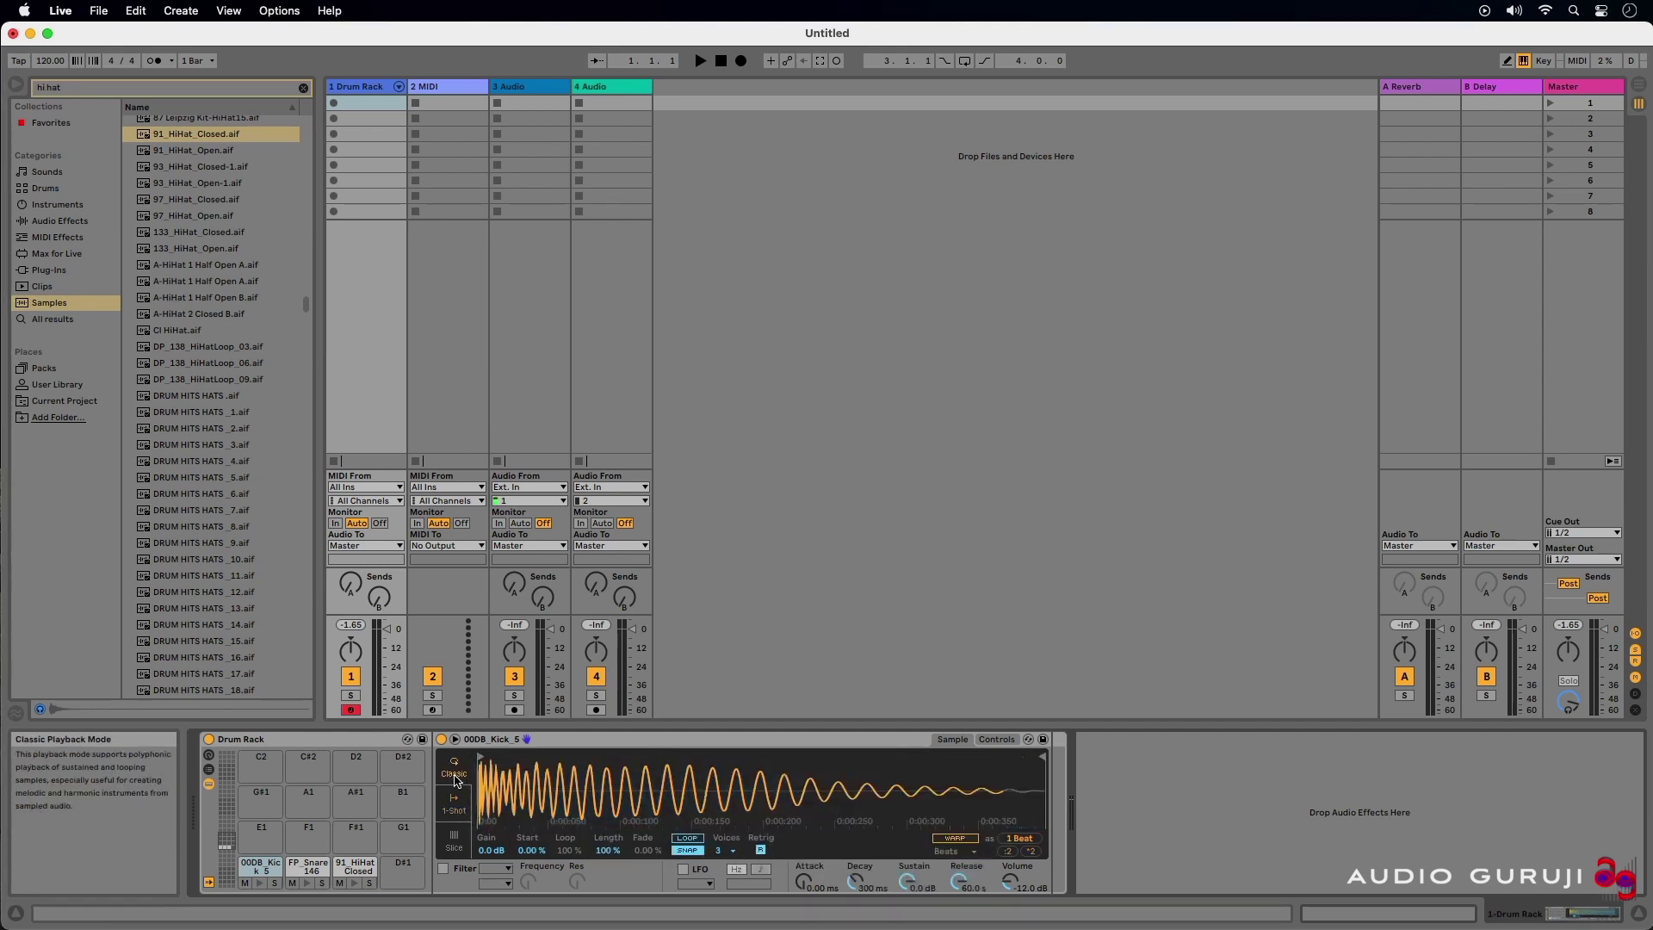
pyautogui.click(454, 839)
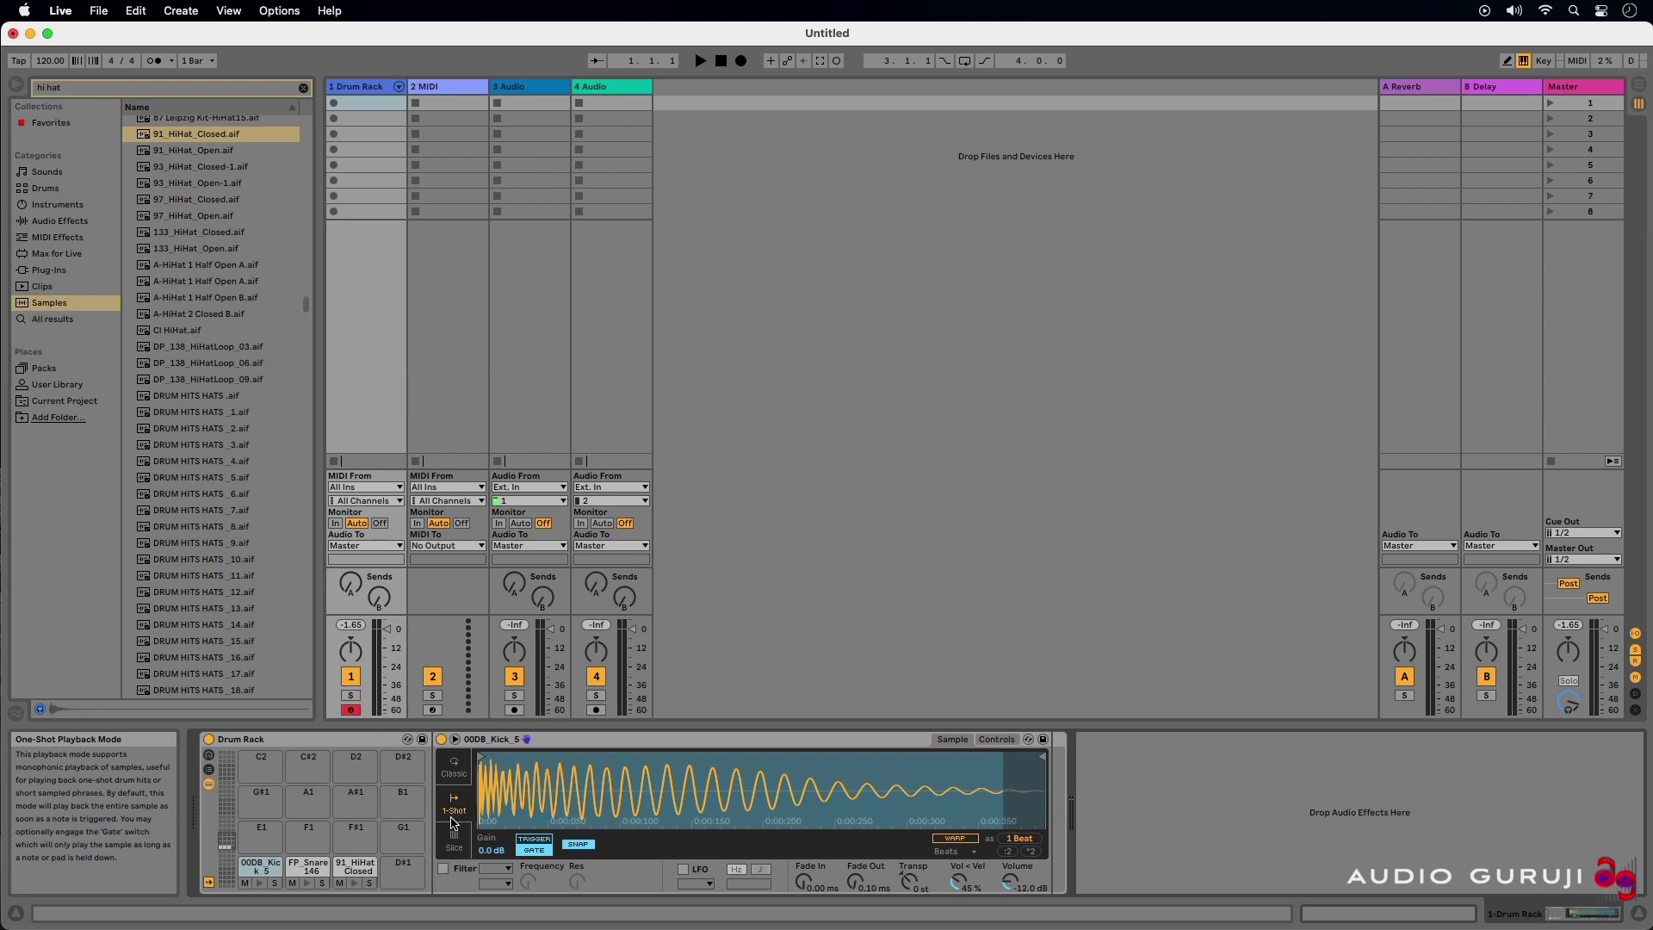
pyautogui.click(455, 766)
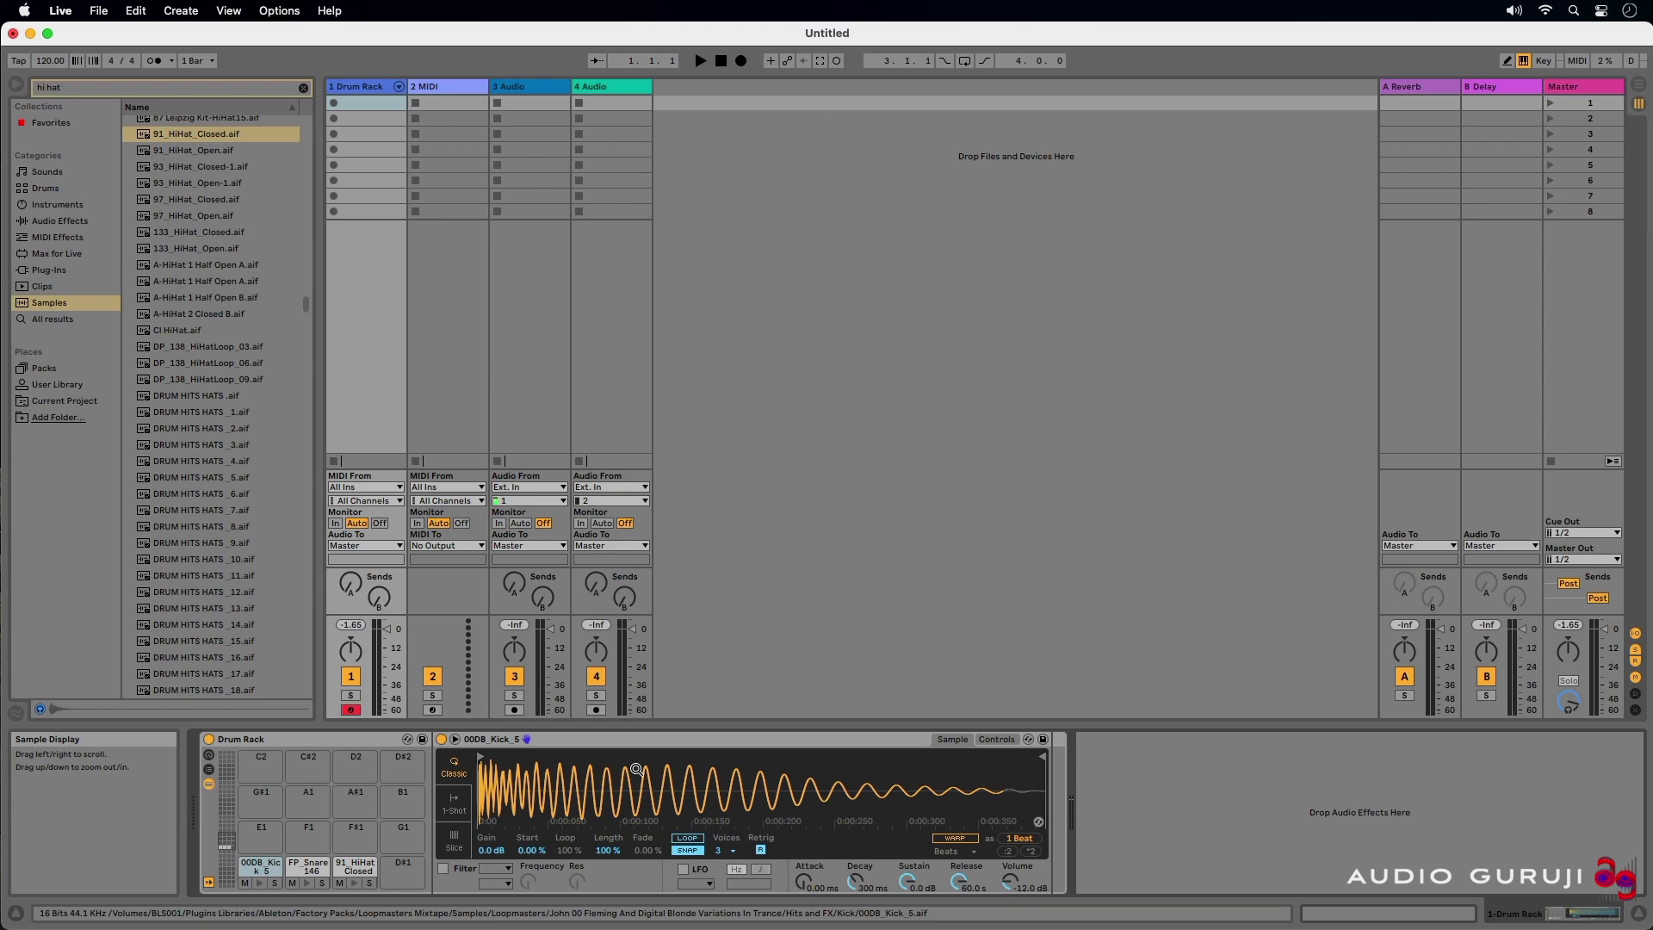
# Move the kick sample's end marker to about 40% of its length and audition it with looping on and off.
pyautogui.moveTo(1042, 756); pyautogui.dragTo(708, 758)
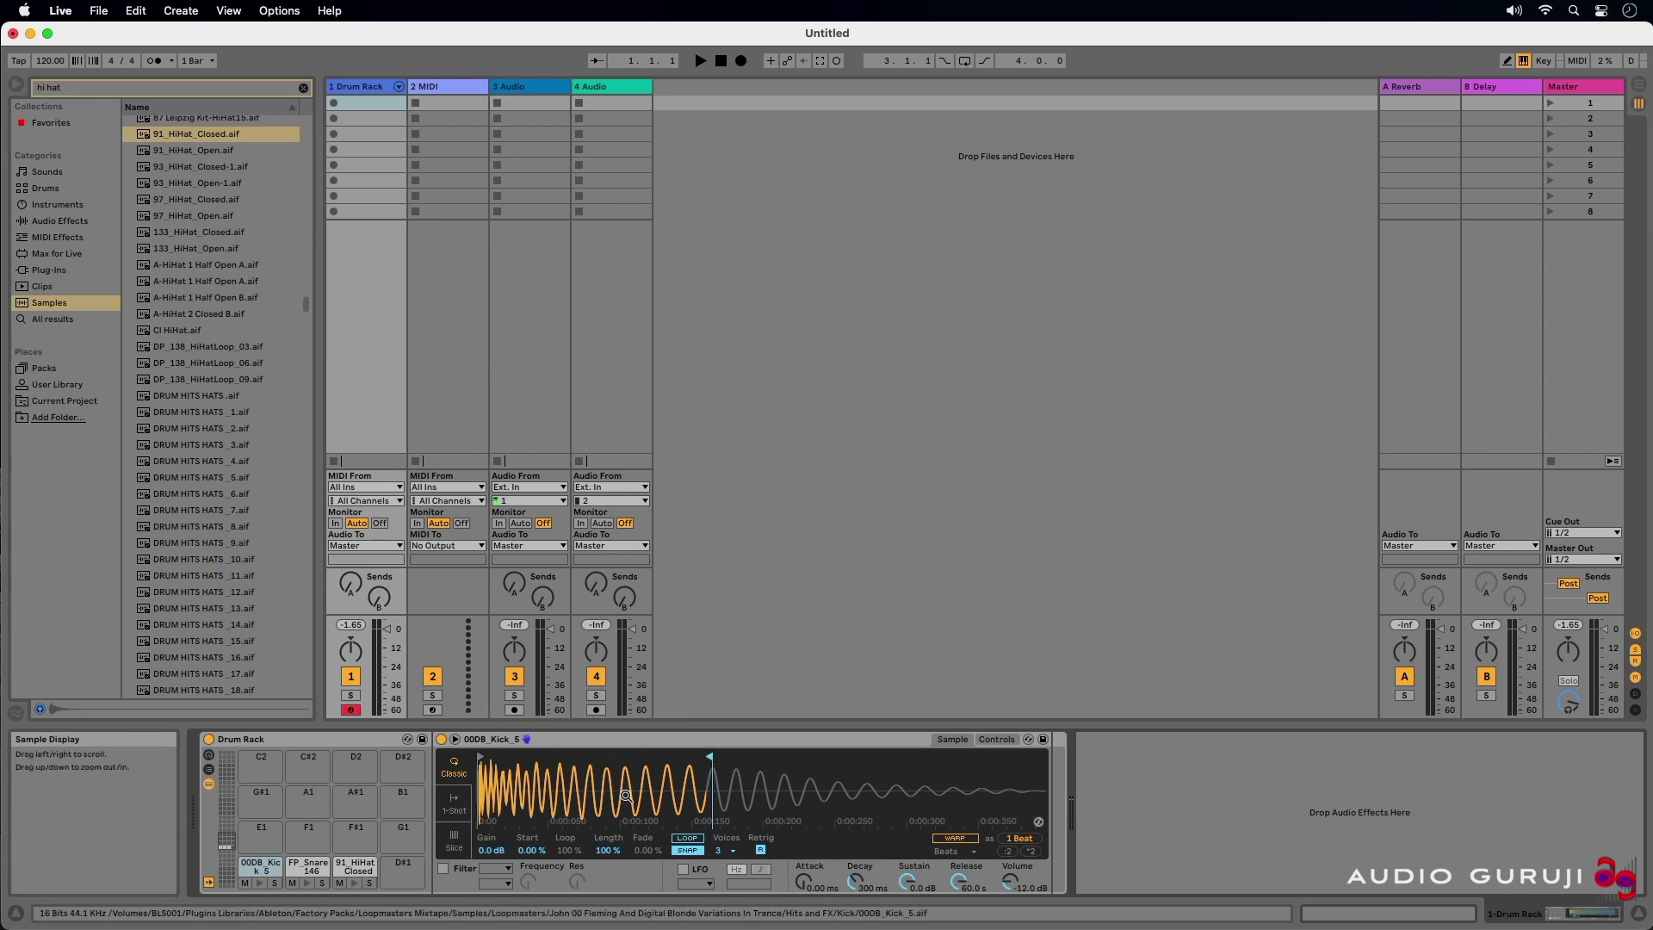
pyautogui.click(688, 839)
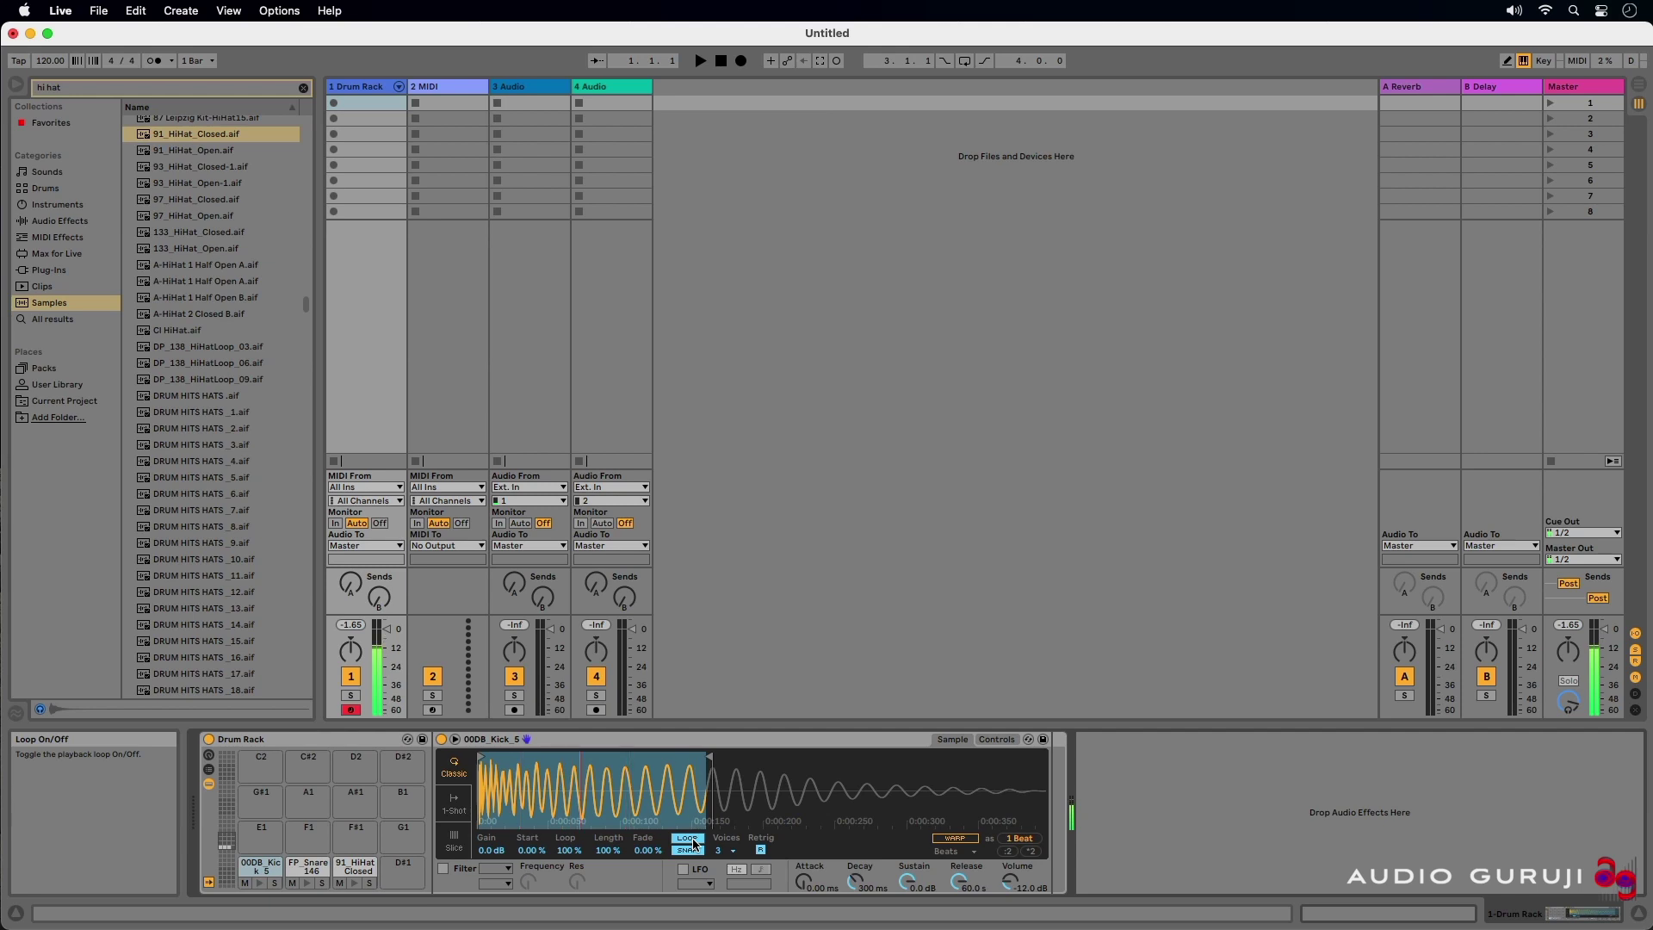
pyautogui.click(687, 838)
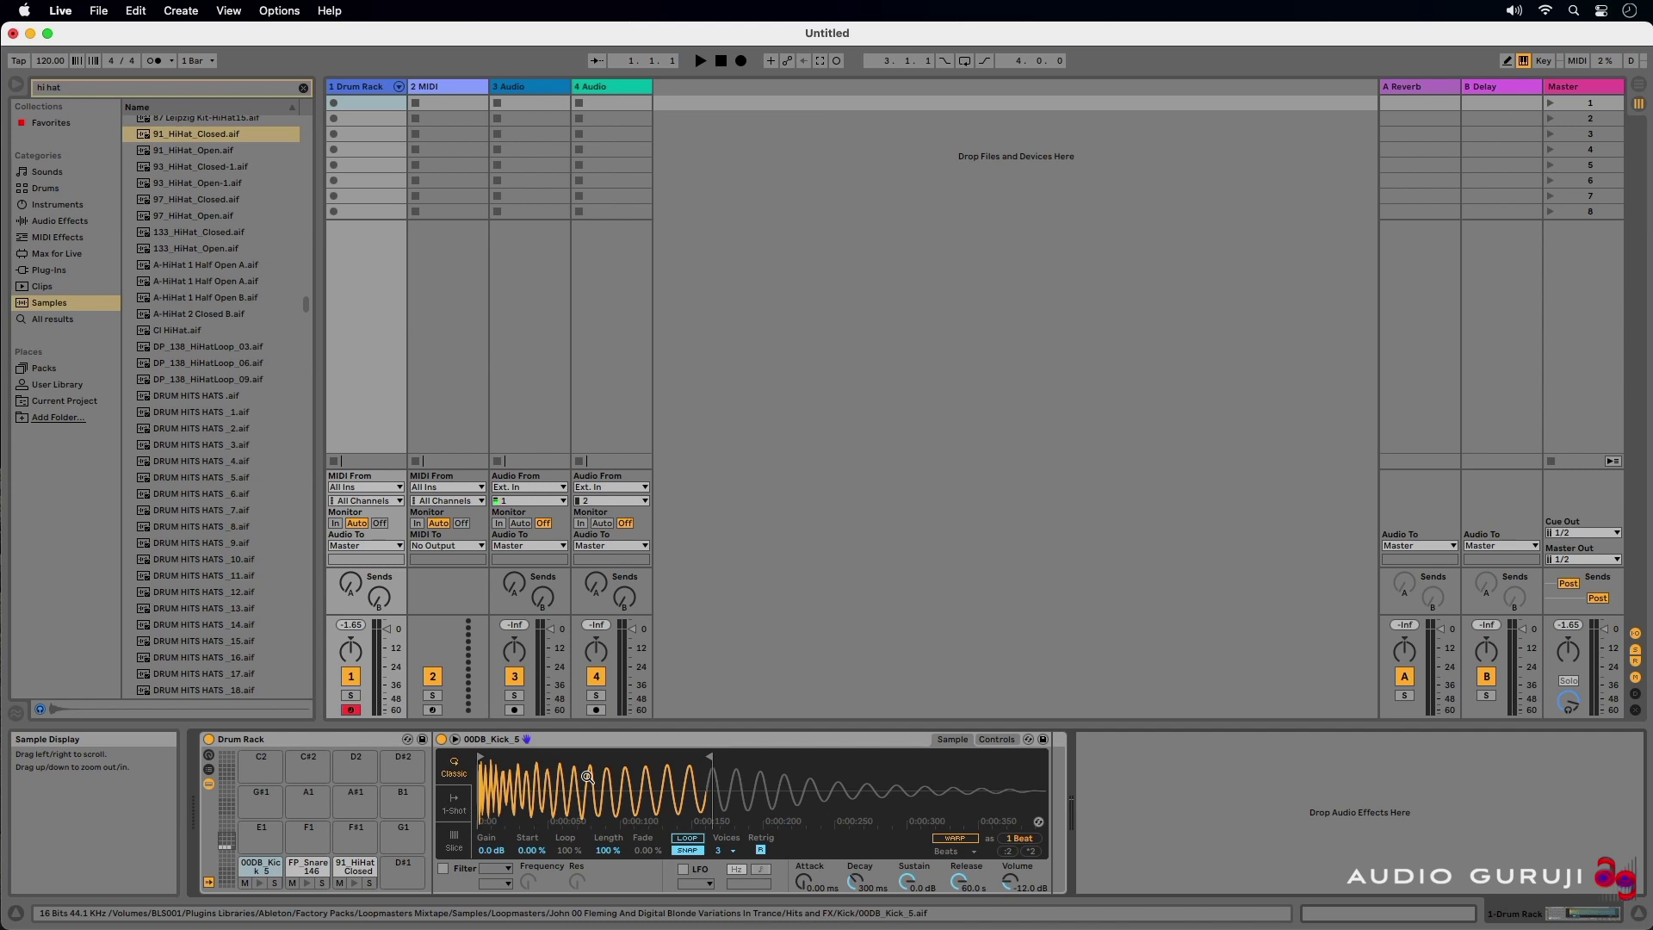
# Turn on looping for the shortened kick sample and try a loop fade of 6.05%.
pyautogui.moveTo(579, 778)
pyautogui.mouseDown()
pyautogui.moveTo(686, 828)
pyautogui.moveTo(572, 775)
pyautogui.mouseUp()
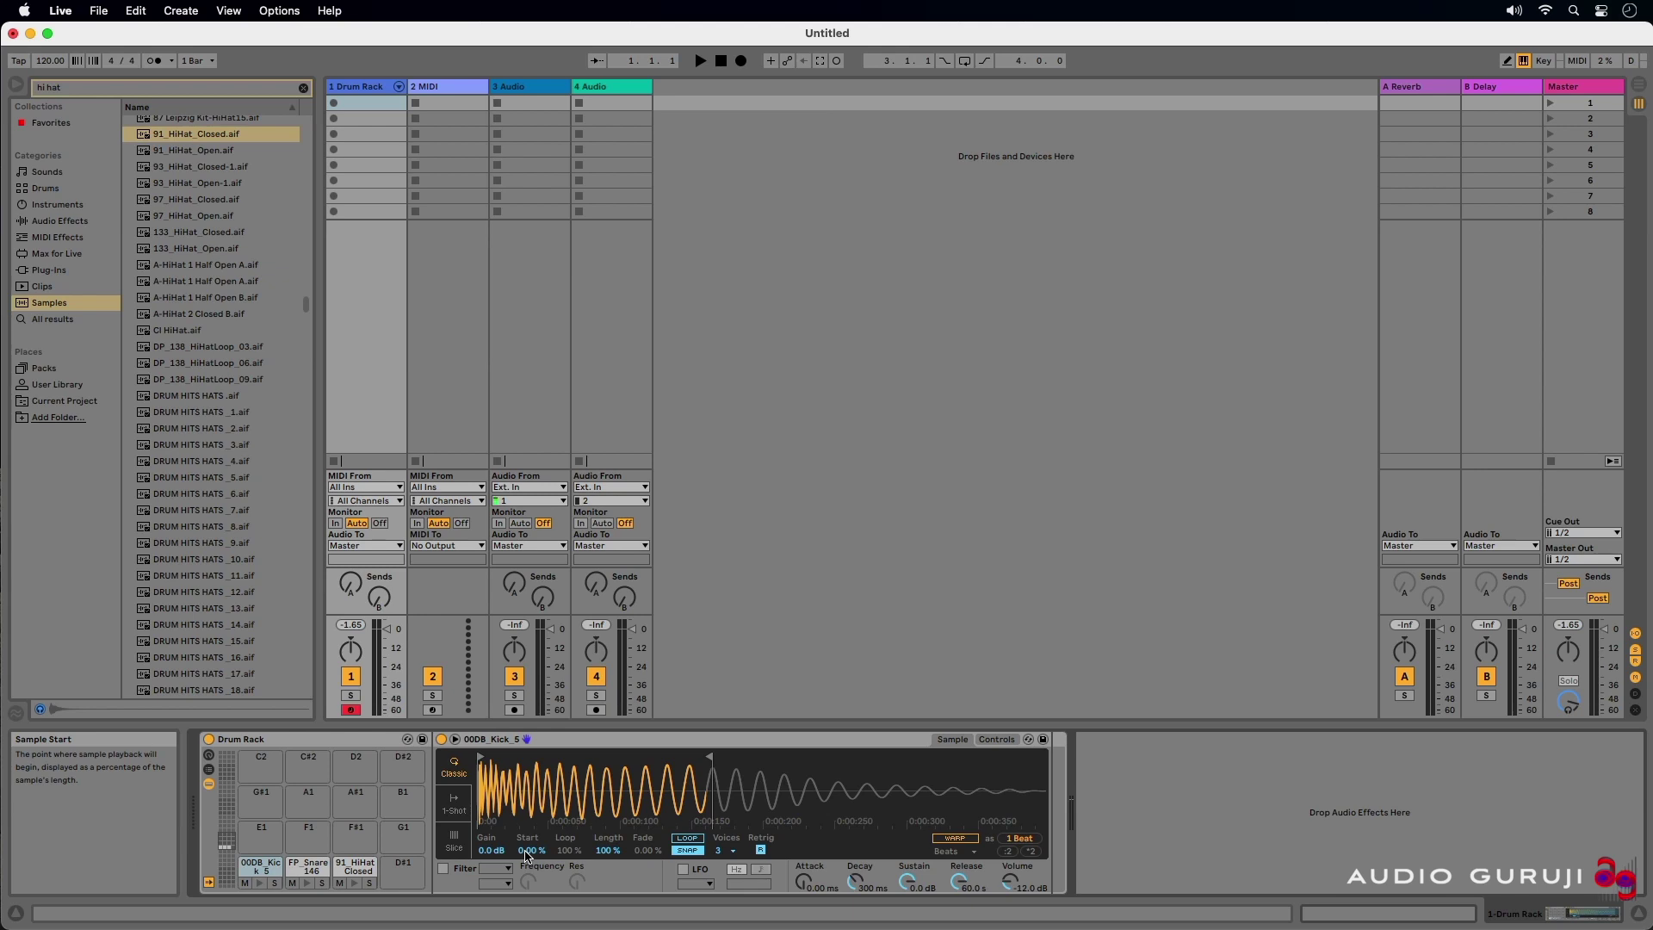
pyautogui.moveTo(527, 852); pyautogui.dragTo(647, 851)
pyautogui.click(568, 852)
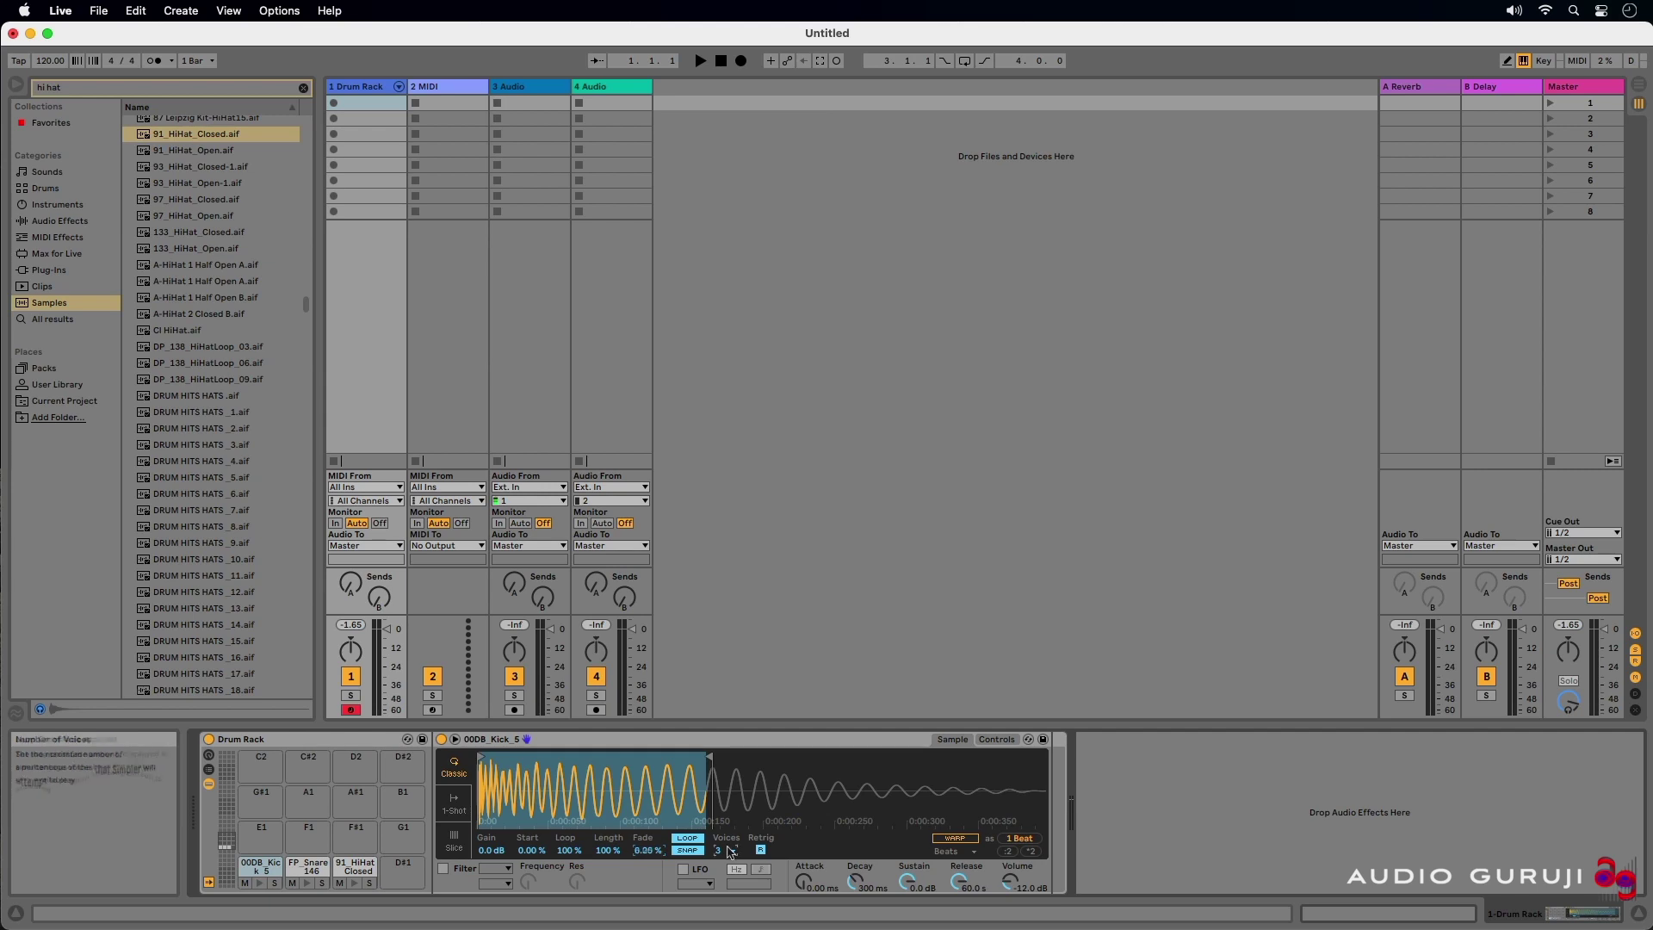
# Check the available voice counts while keeping 3, and switch Retrig off and on again.
pyautogui.click(729, 850)
pyautogui.click(730, 851)
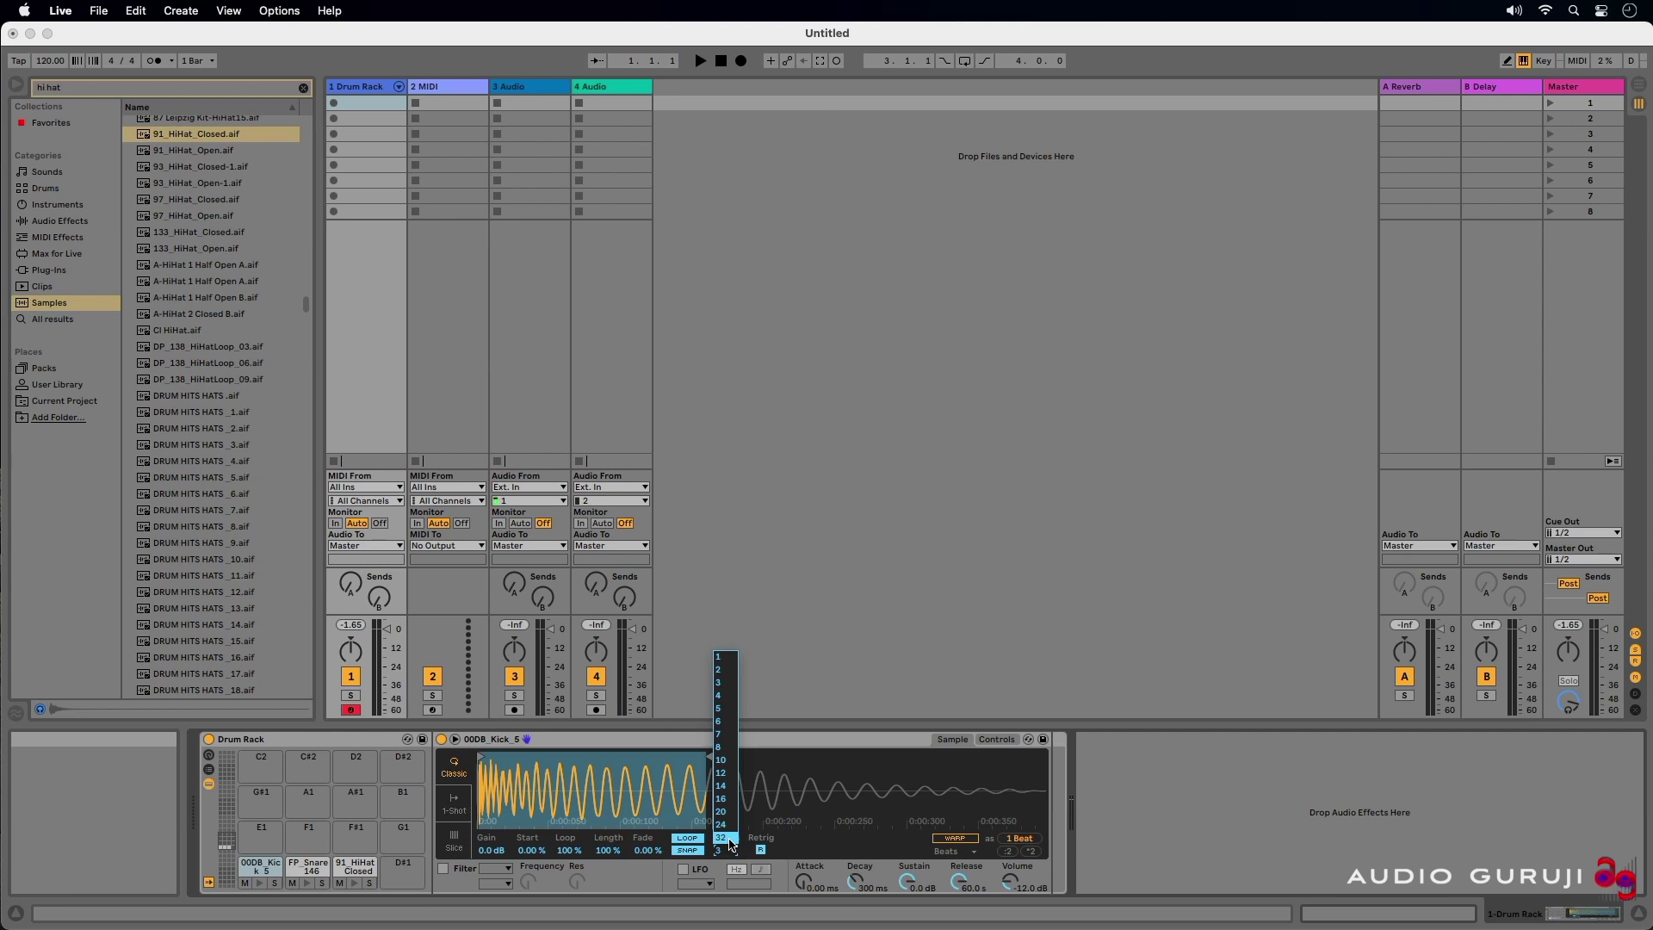
pyautogui.click(732, 854)
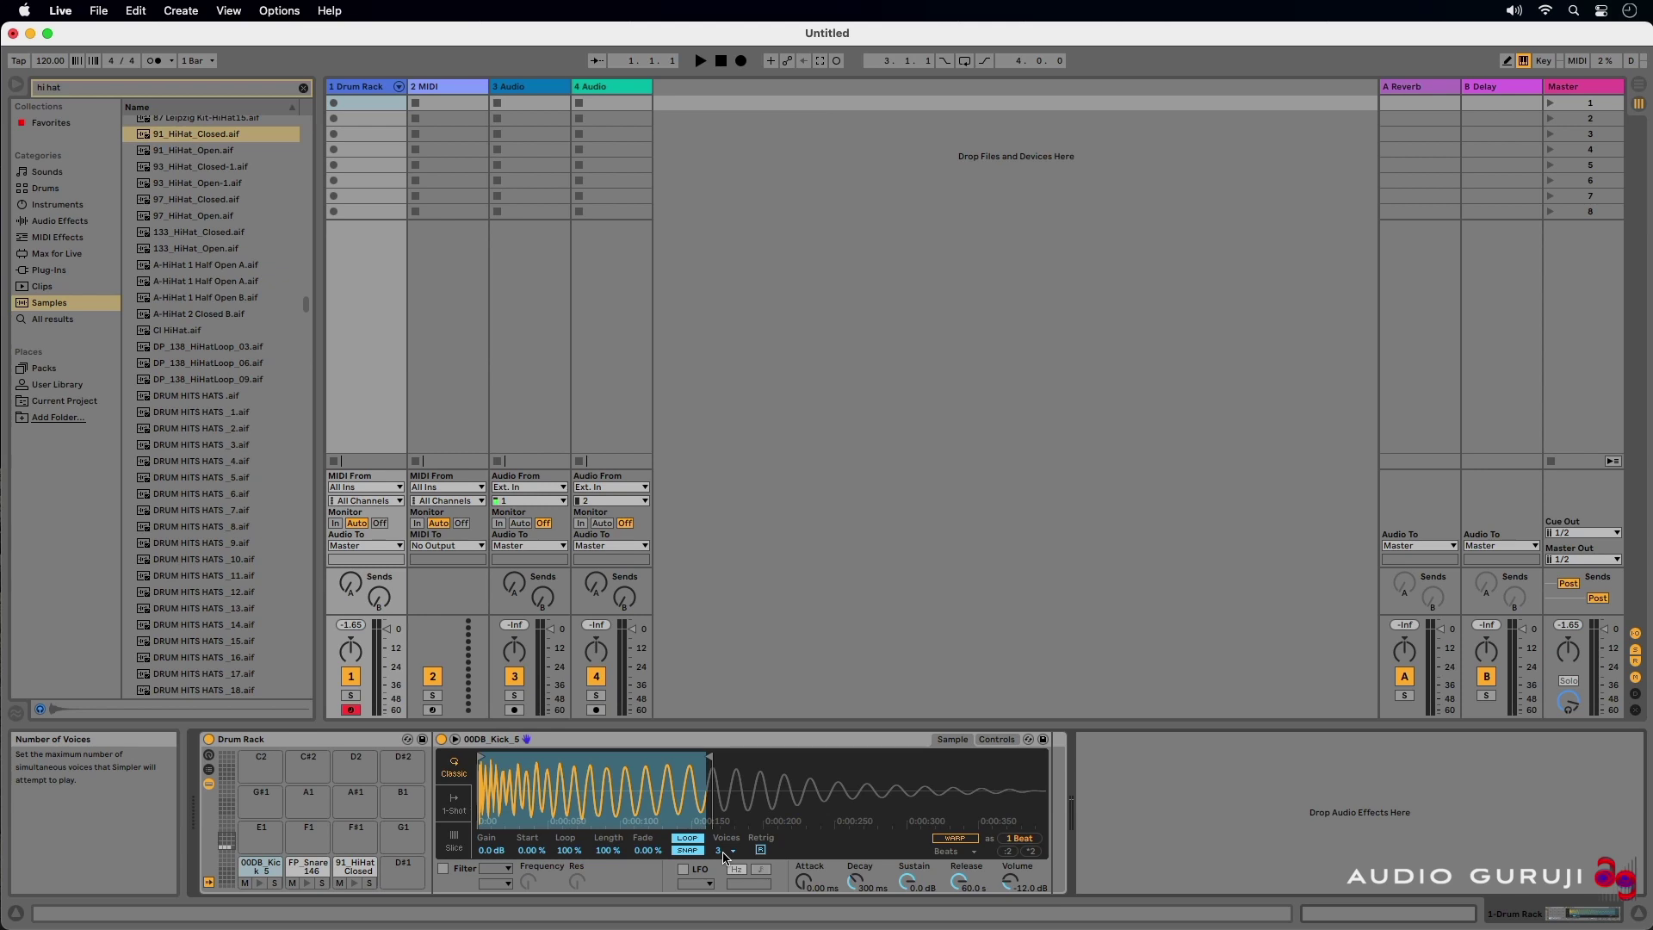
pyautogui.click(760, 850)
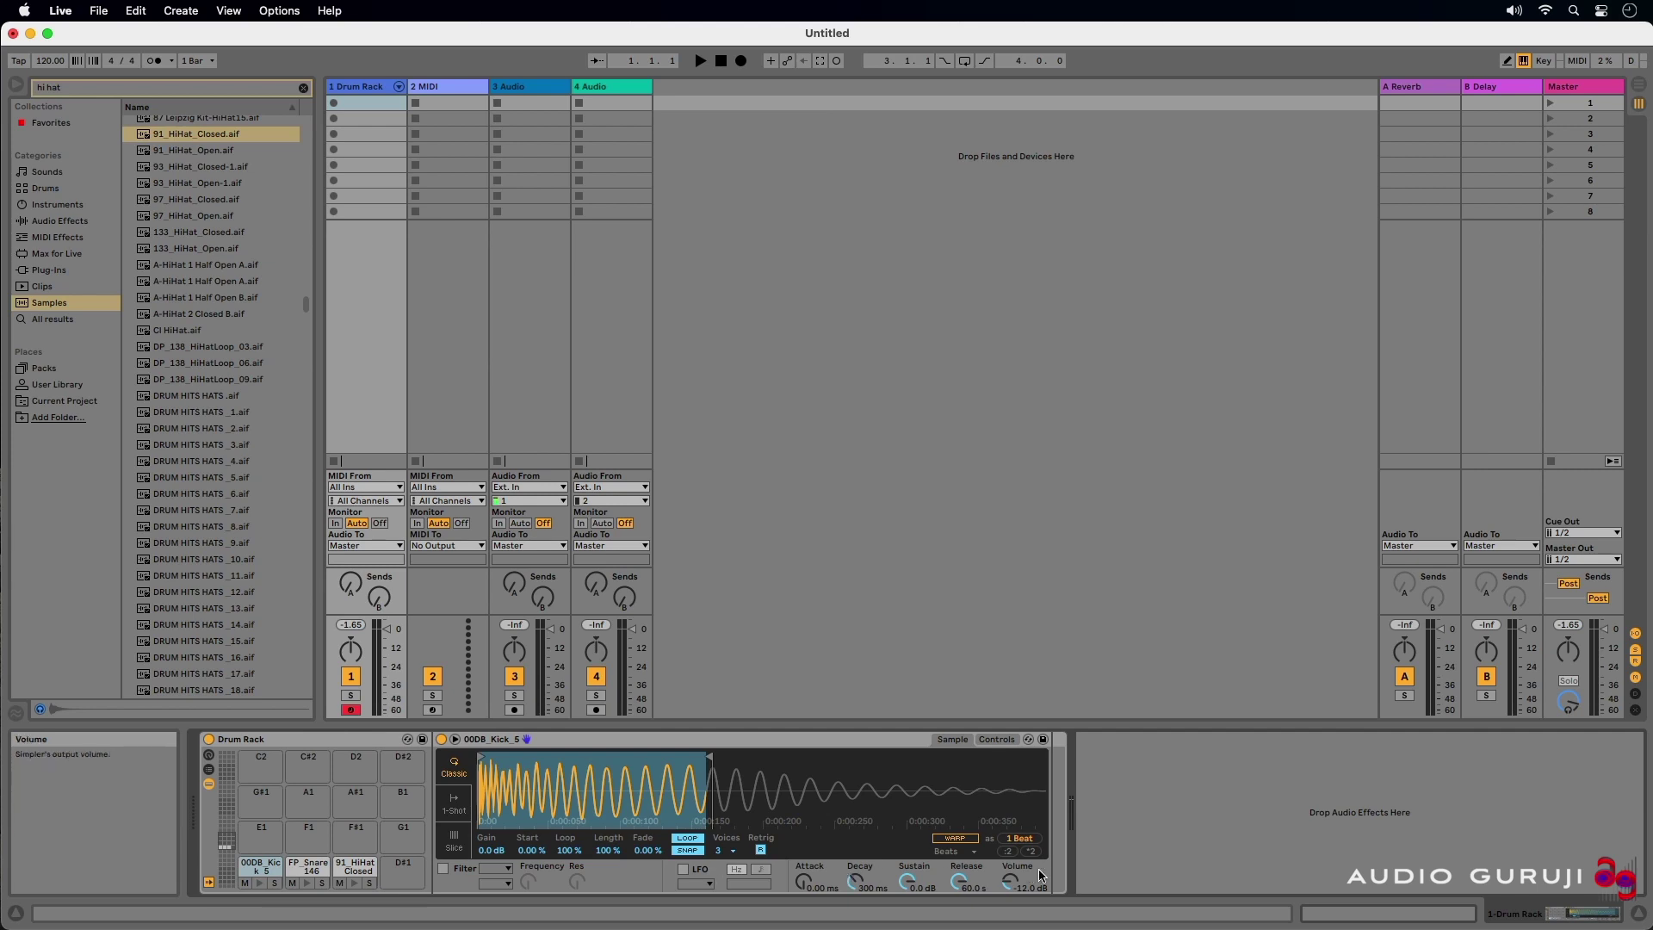
# Enable the filter, LFO and pitch envelope in the kick Simpler's controls.
pyautogui.click(997, 740)
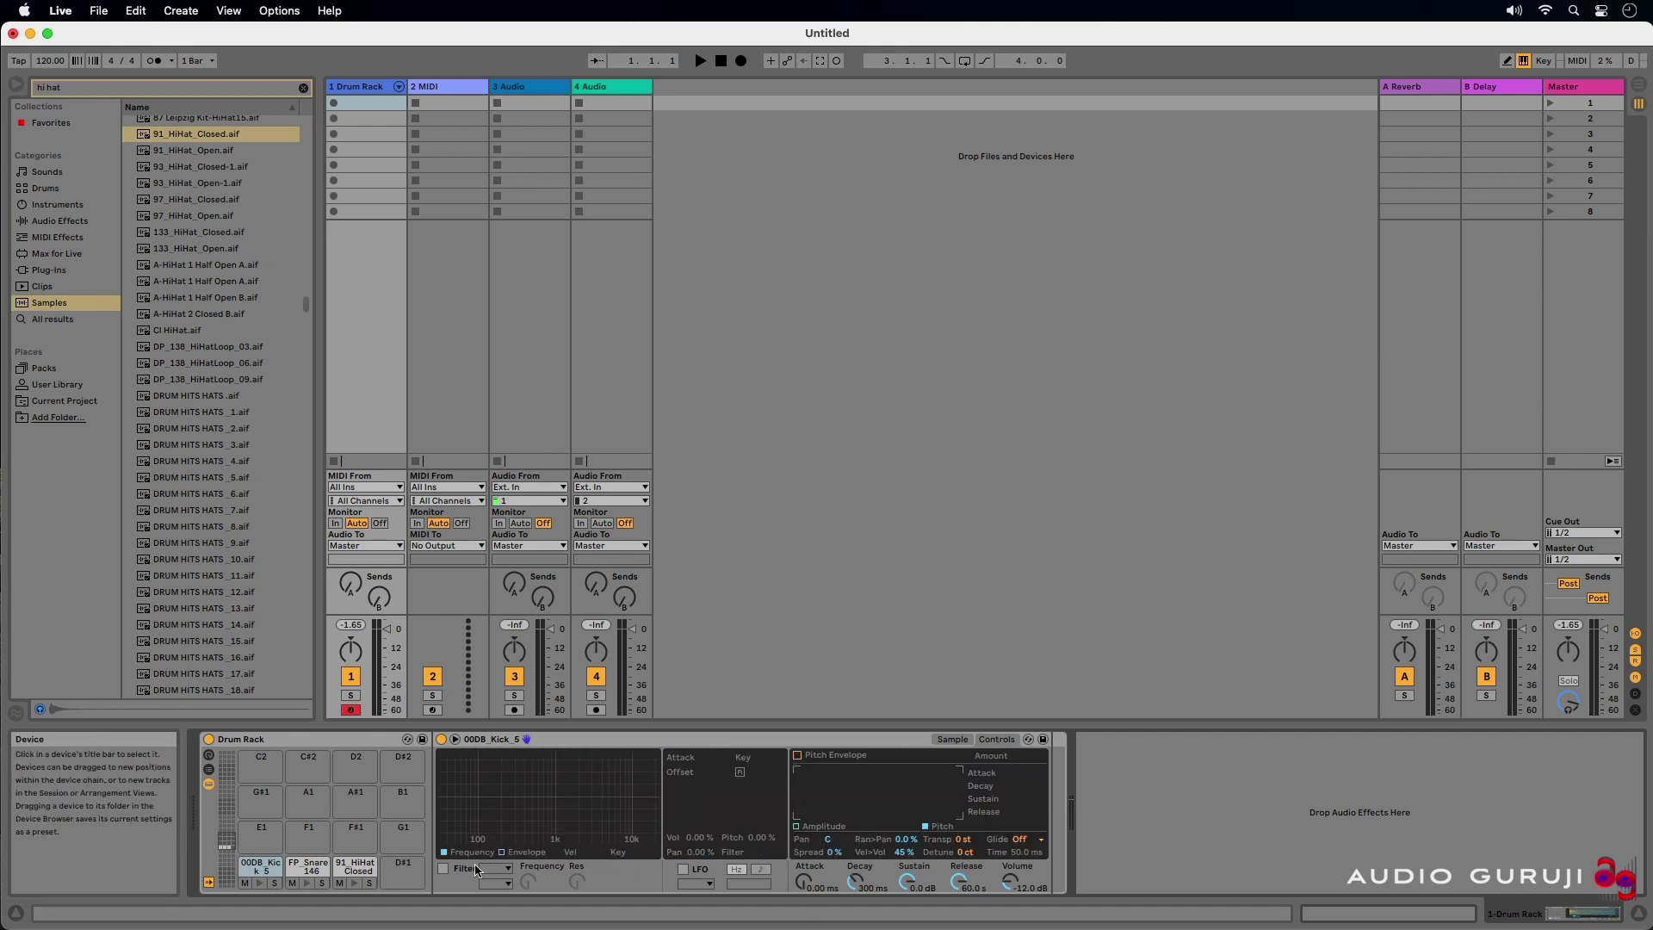
pyautogui.click(444, 869)
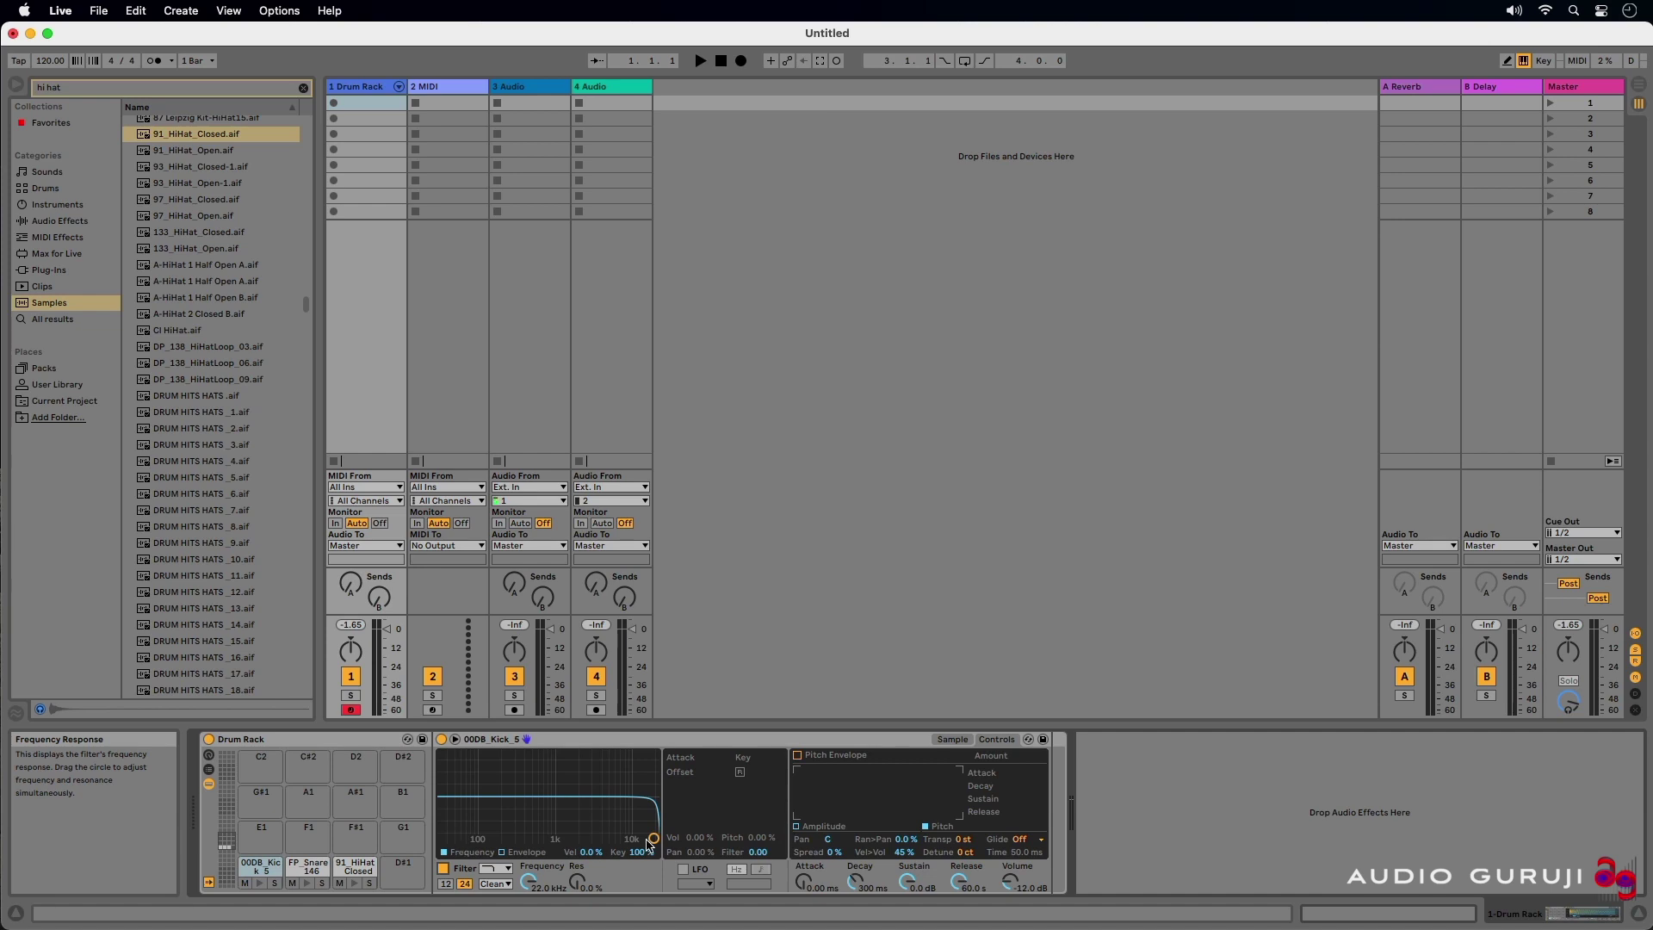
pyautogui.click(683, 869)
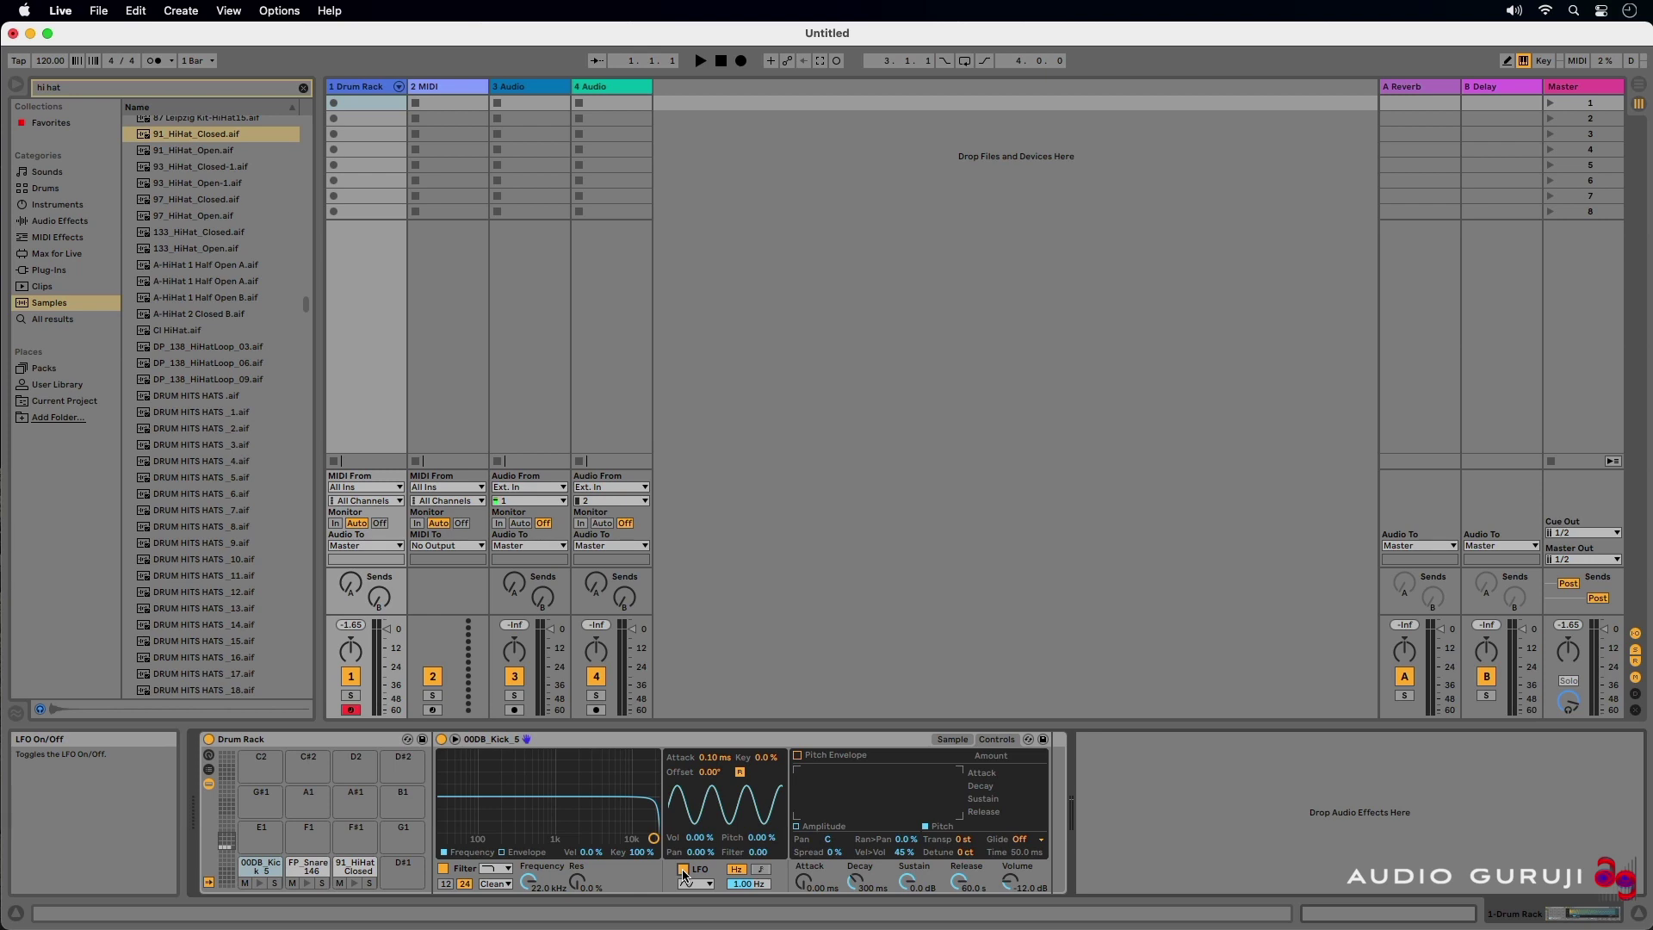
pyautogui.click(797, 756)
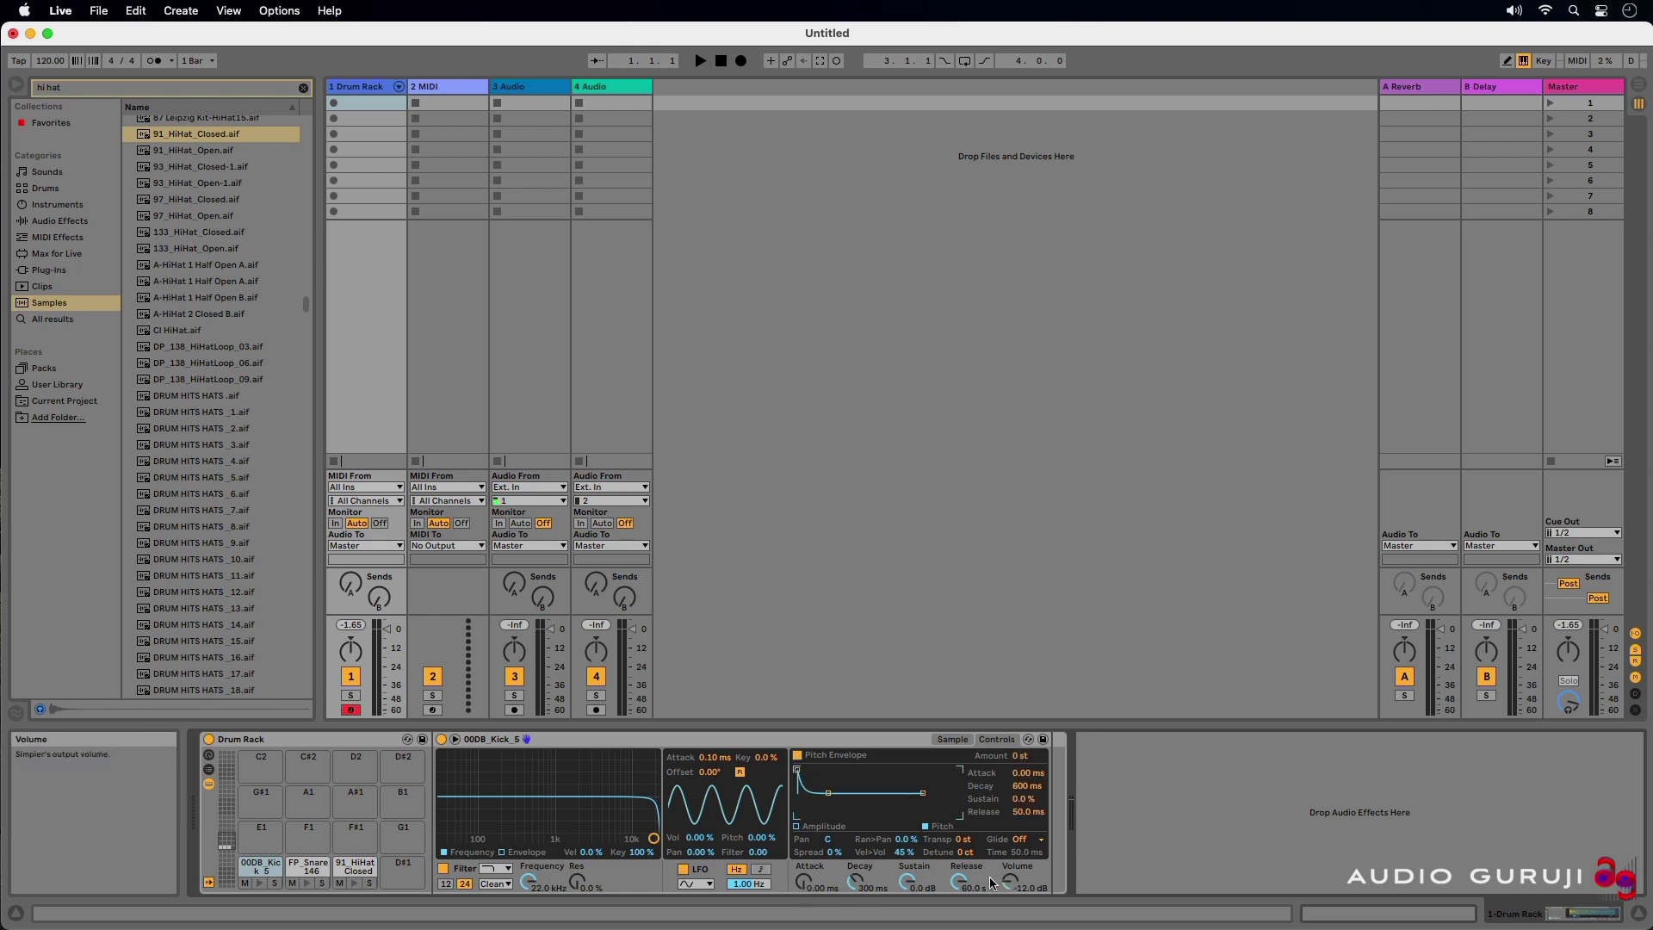
# Switch the kick's Simpler to Slice playback mode, sliced by Transient.
pyautogui.click(458, 811)
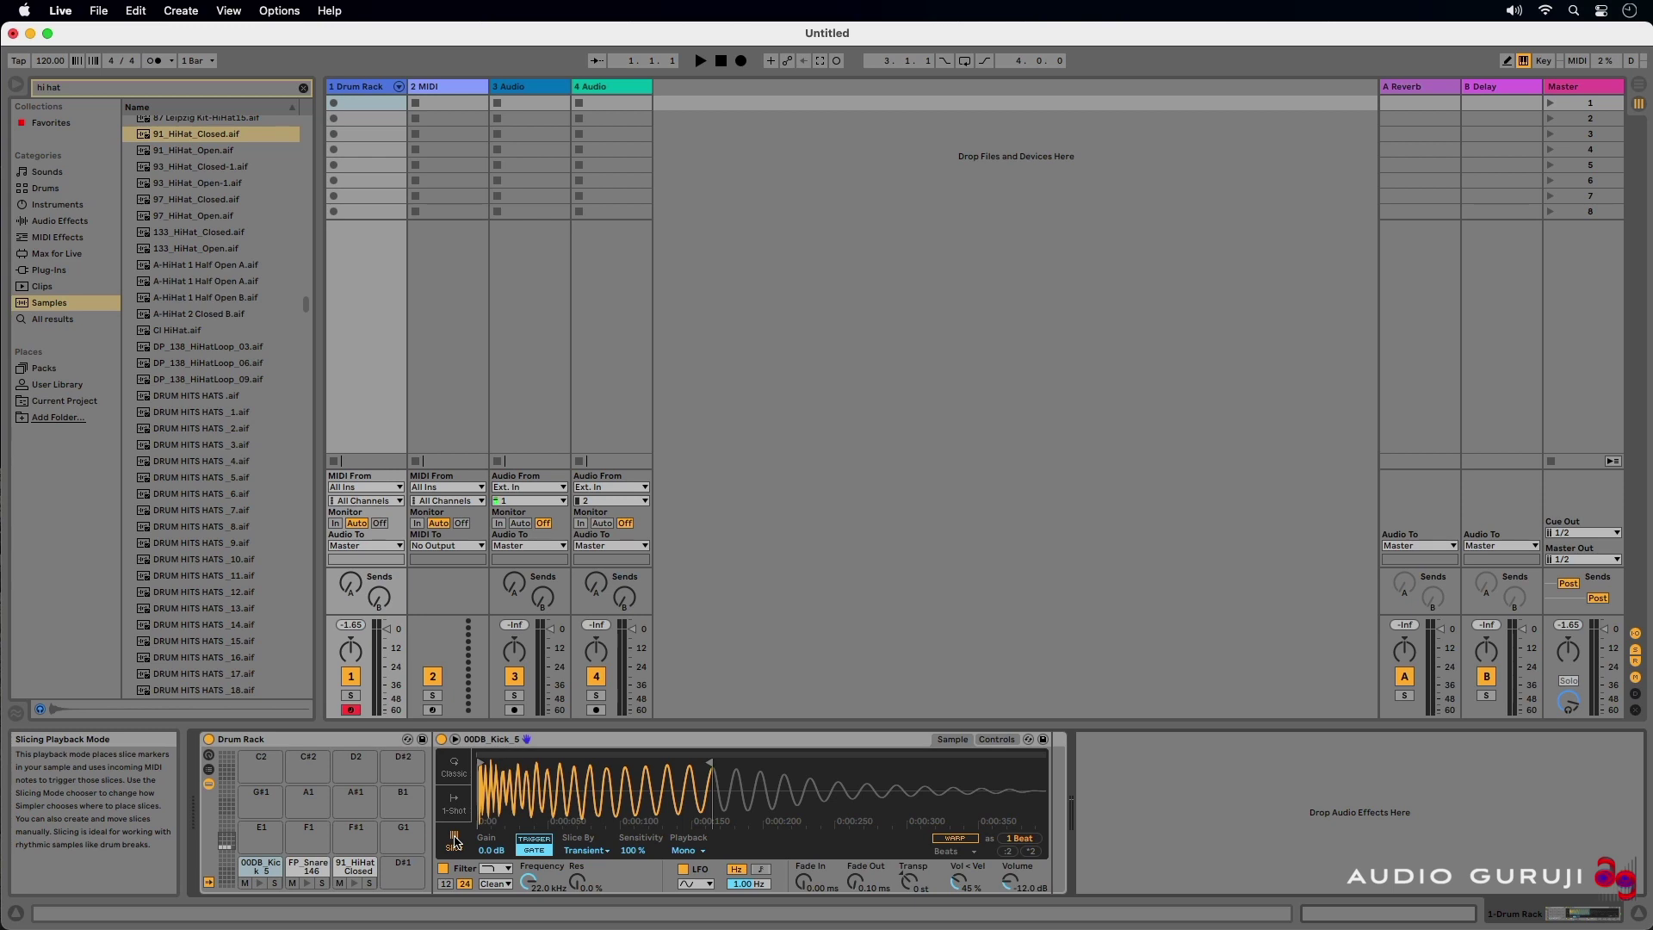
# Load the 01_Kick1_FST2_110bpm_PopRock loop onto the D#1 pad and switch its Simpler to Slice playback mode.
pyautogui.click(226, 417)
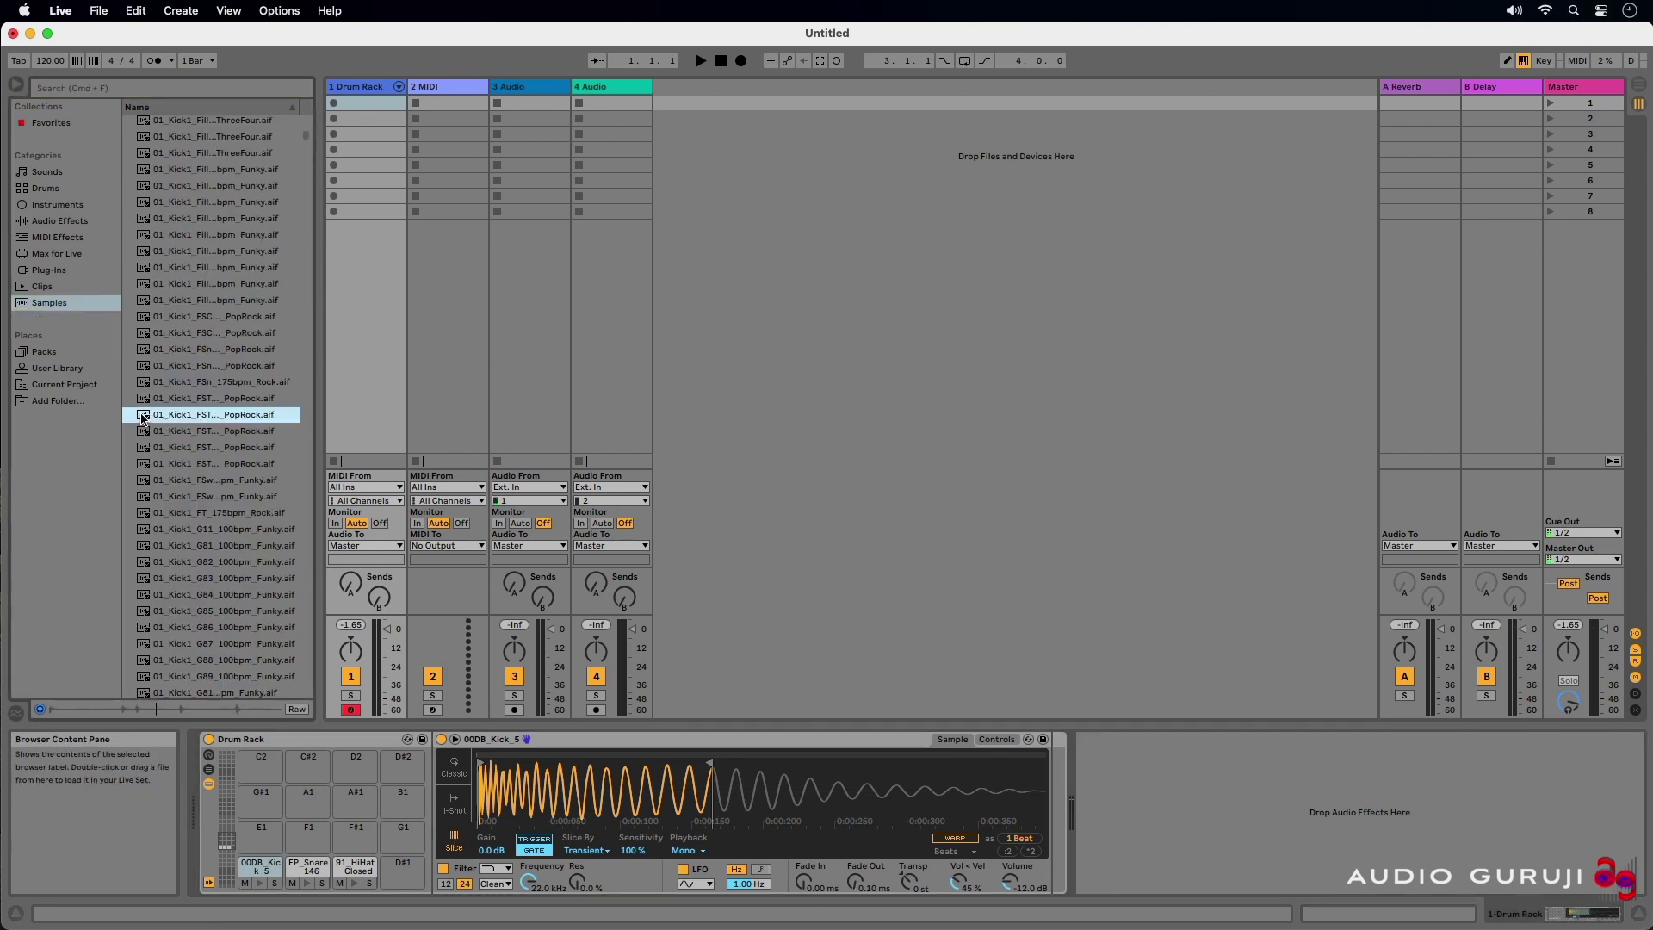
pyautogui.moveTo(142, 419); pyautogui.dragTo(404, 865)
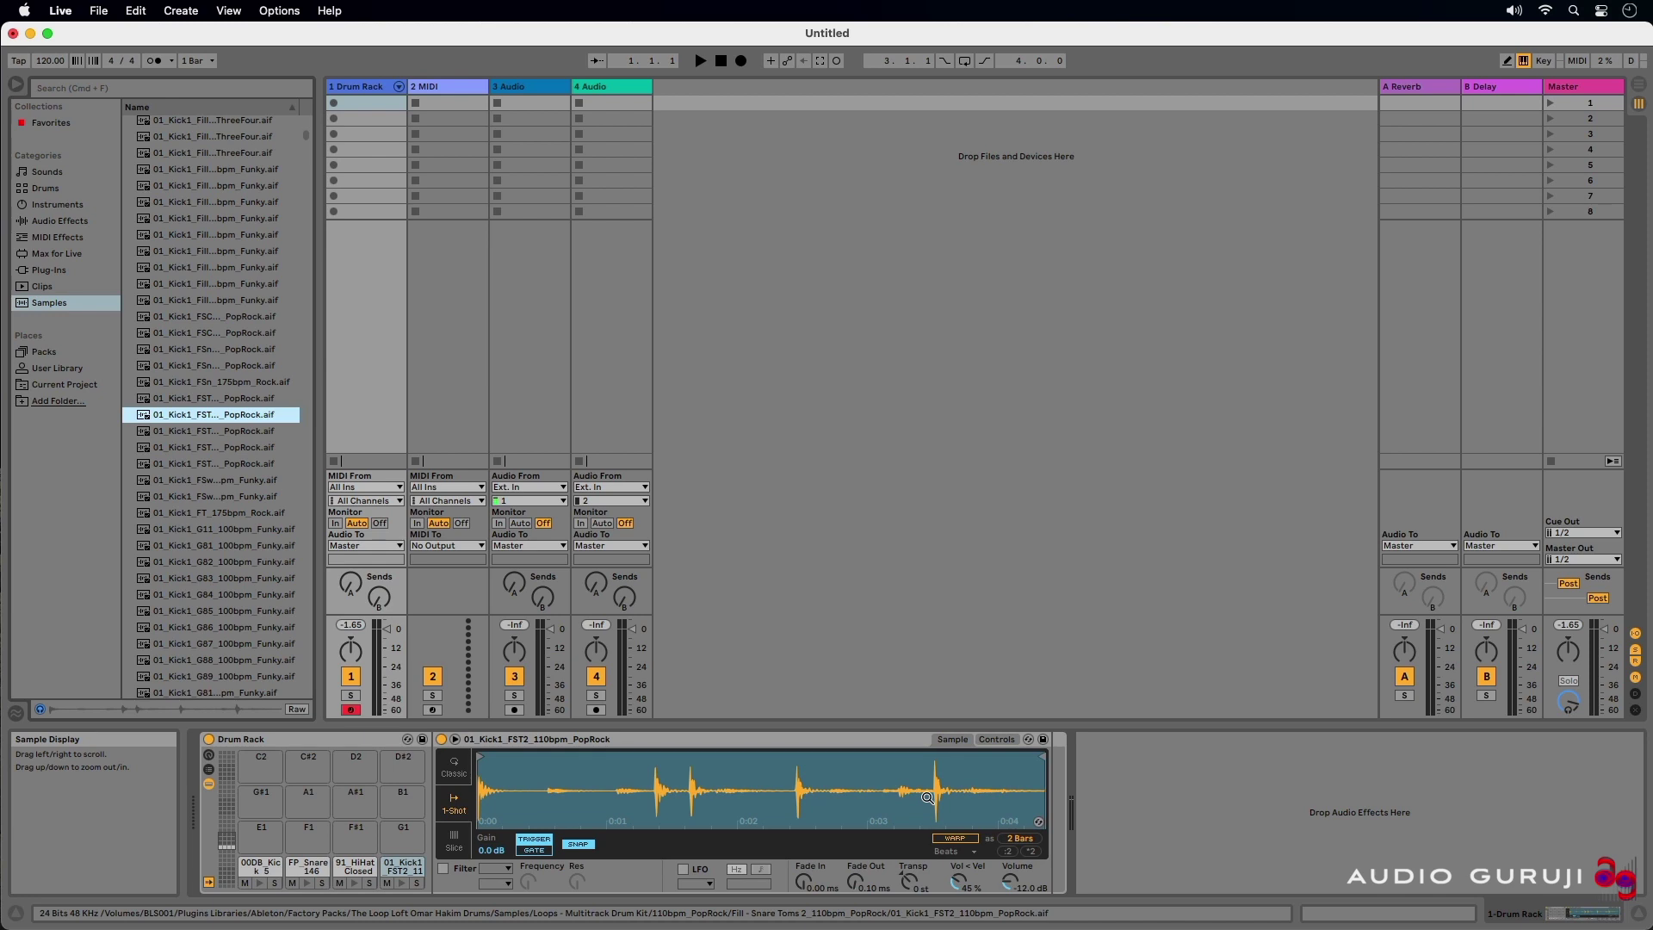
pyautogui.click(455, 840)
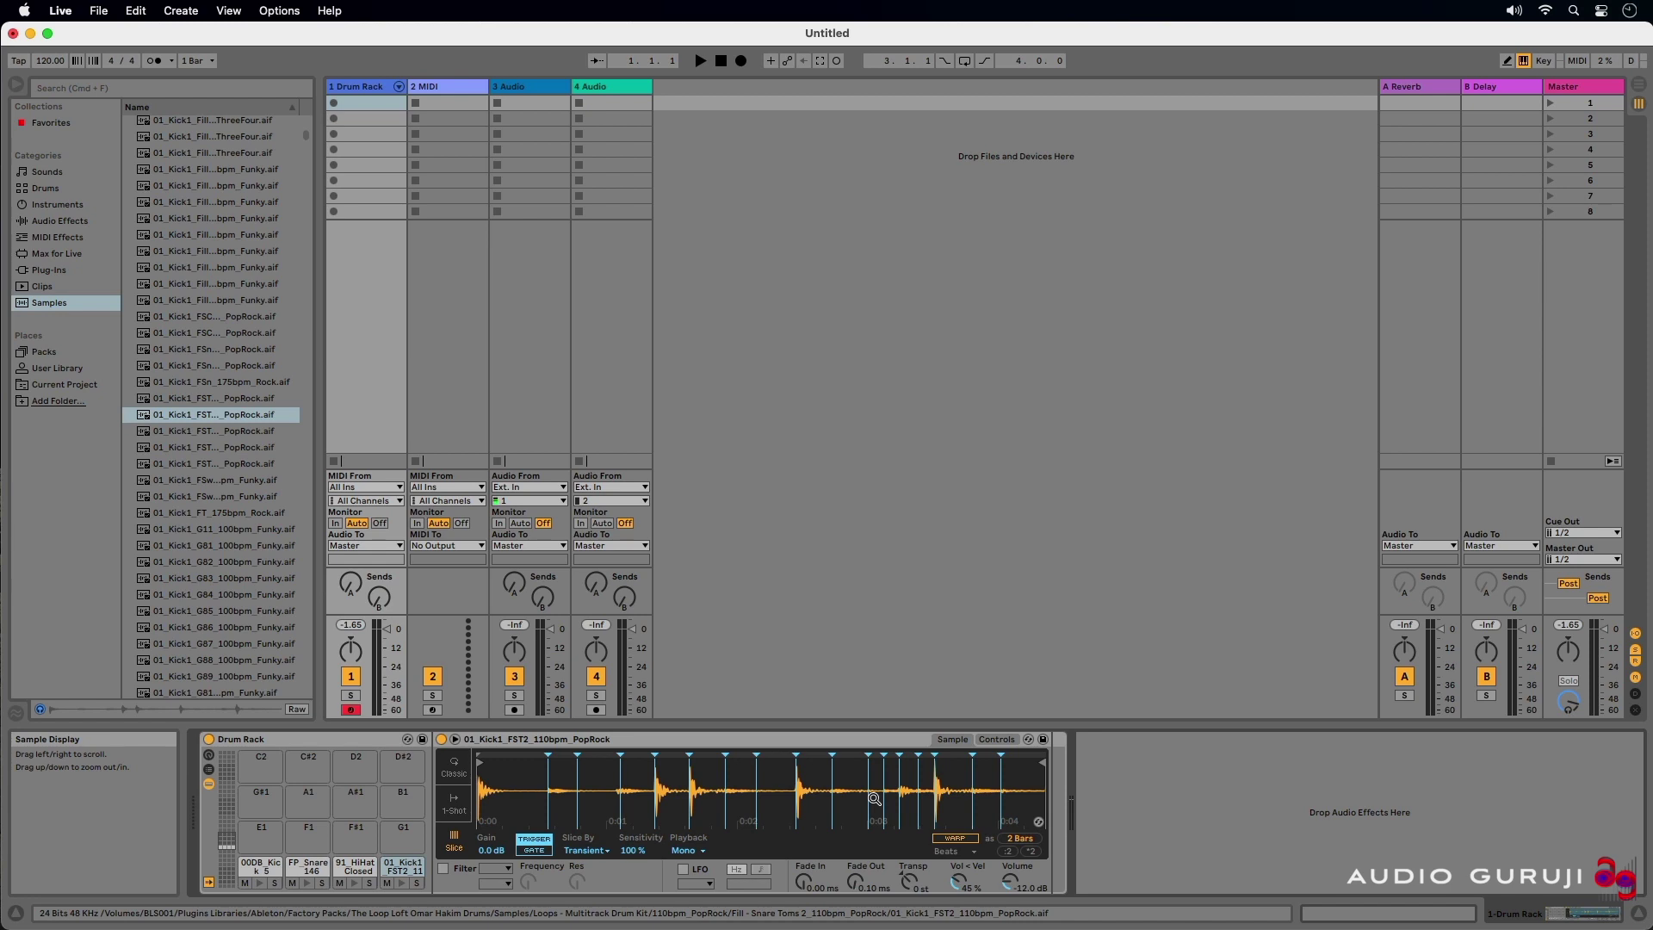
# Try slicing the drum loop by Beat and by Region, and place four slice markers in Manual mode.
pyautogui.click(600, 851)
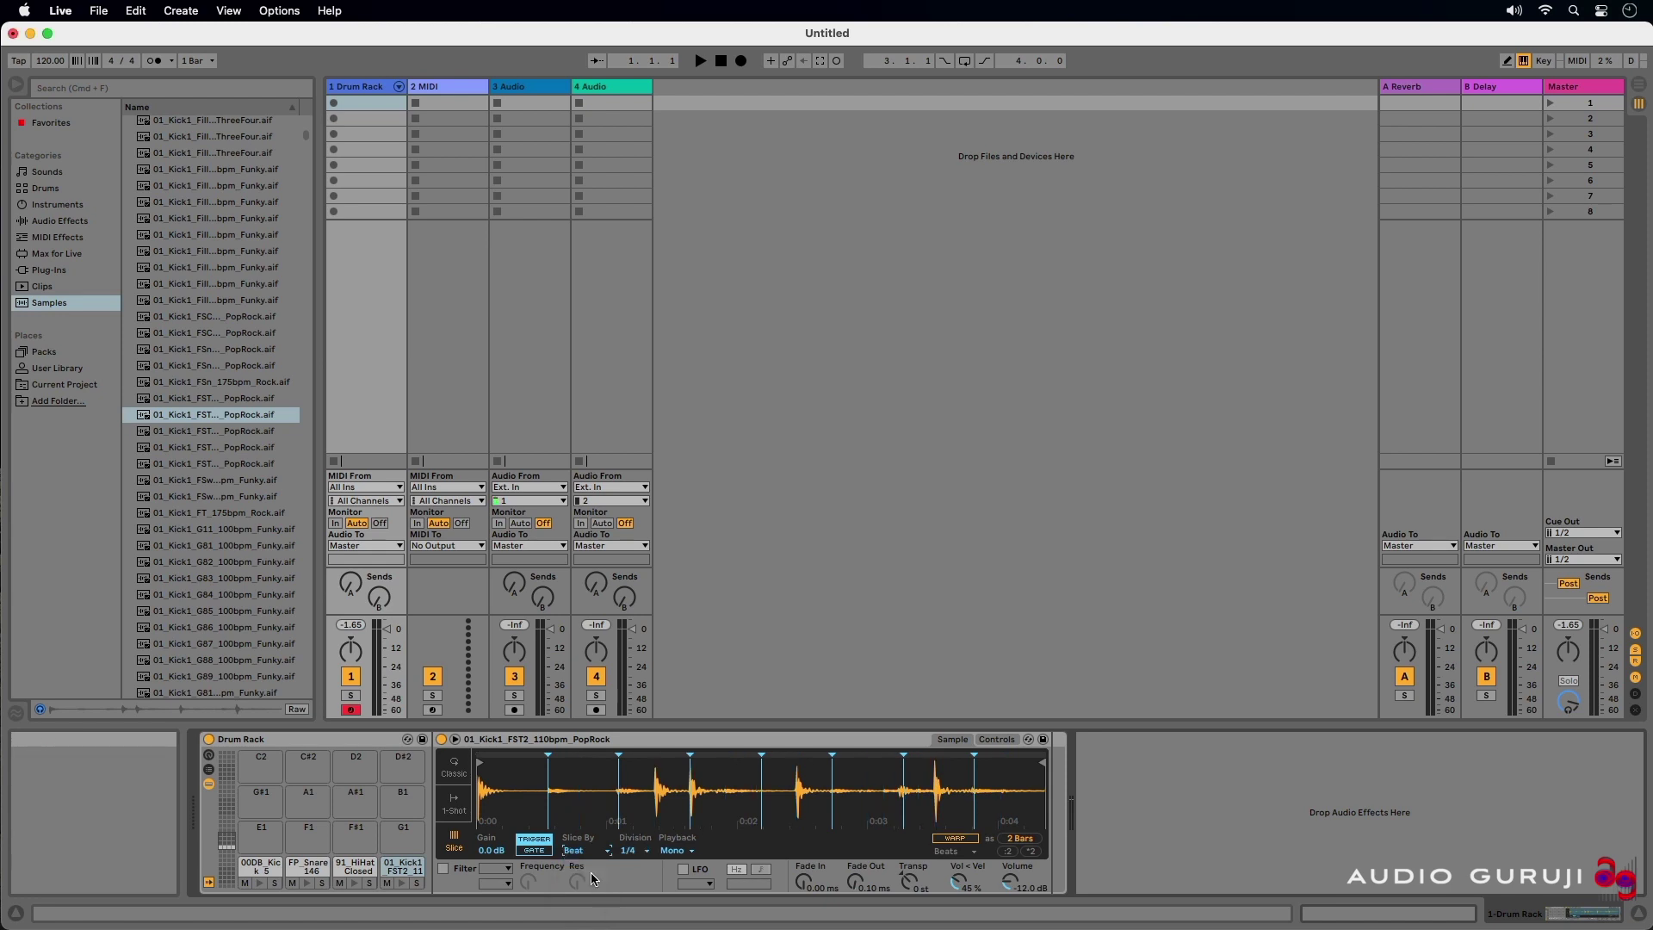
pyautogui.click(593, 889)
pyautogui.click(578, 850)
pyautogui.click(586, 905)
pyautogui.doubleClick(610, 756)
pyautogui.doubleClick(682, 758)
pyautogui.doubleClick(721, 757)
pyautogui.doubleClick(791, 757)
# Slice the drum loop by Transient, try a sensitivity of 70% and restore it to 100%.
pyautogui.click(585, 851)
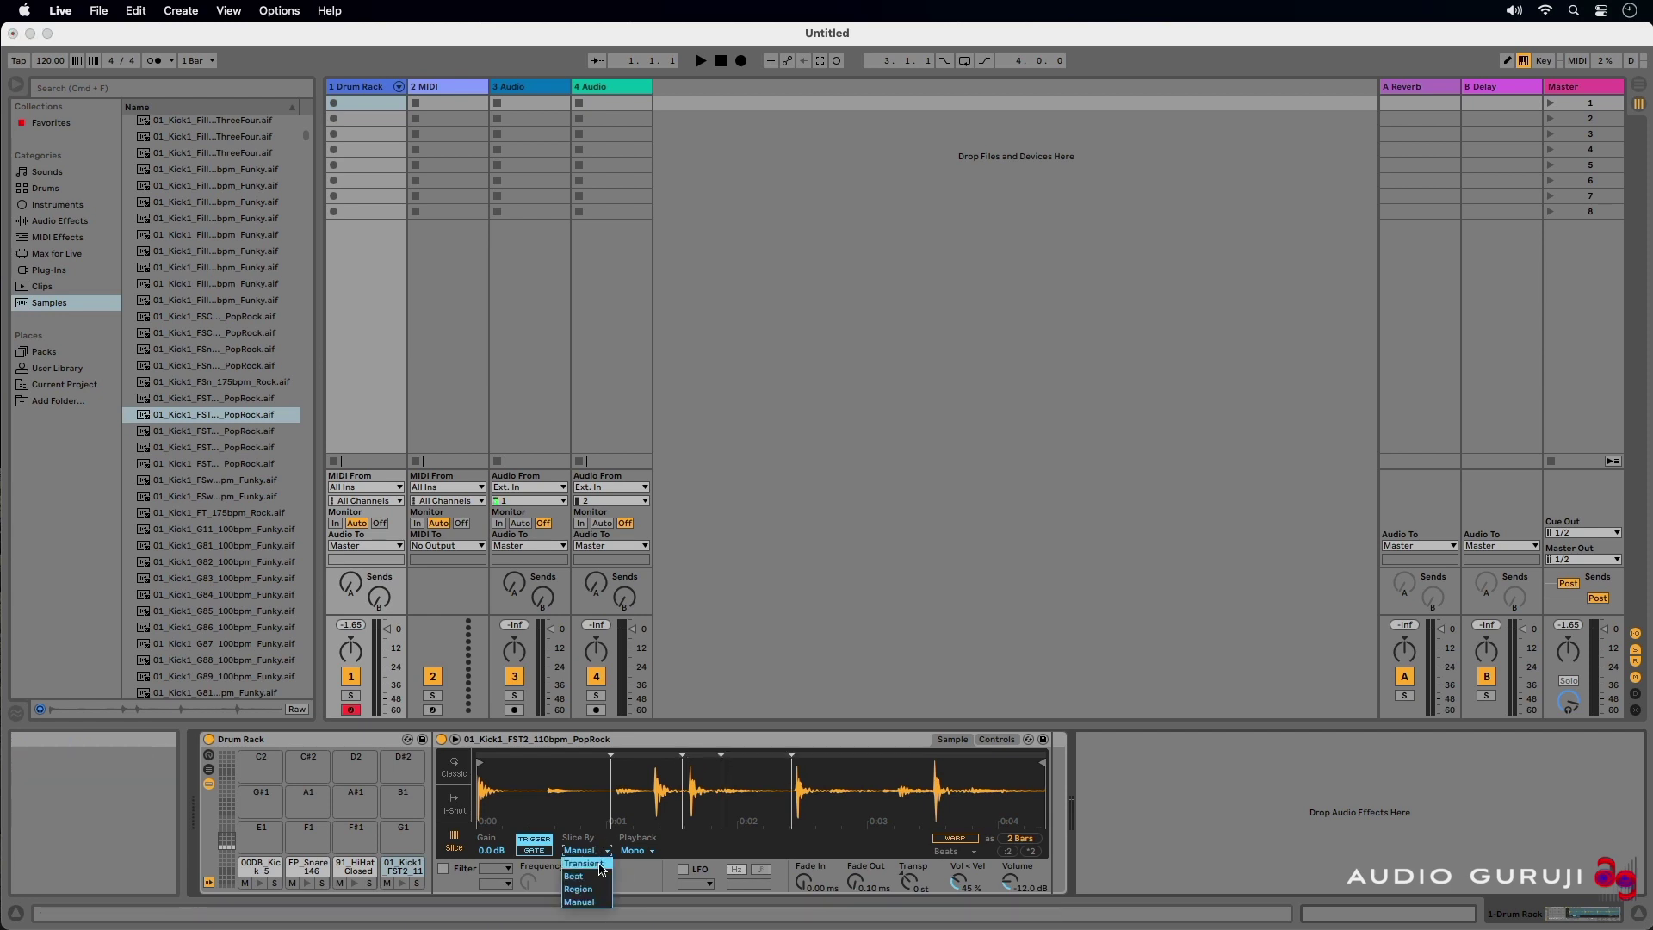
pyautogui.click(600, 863)
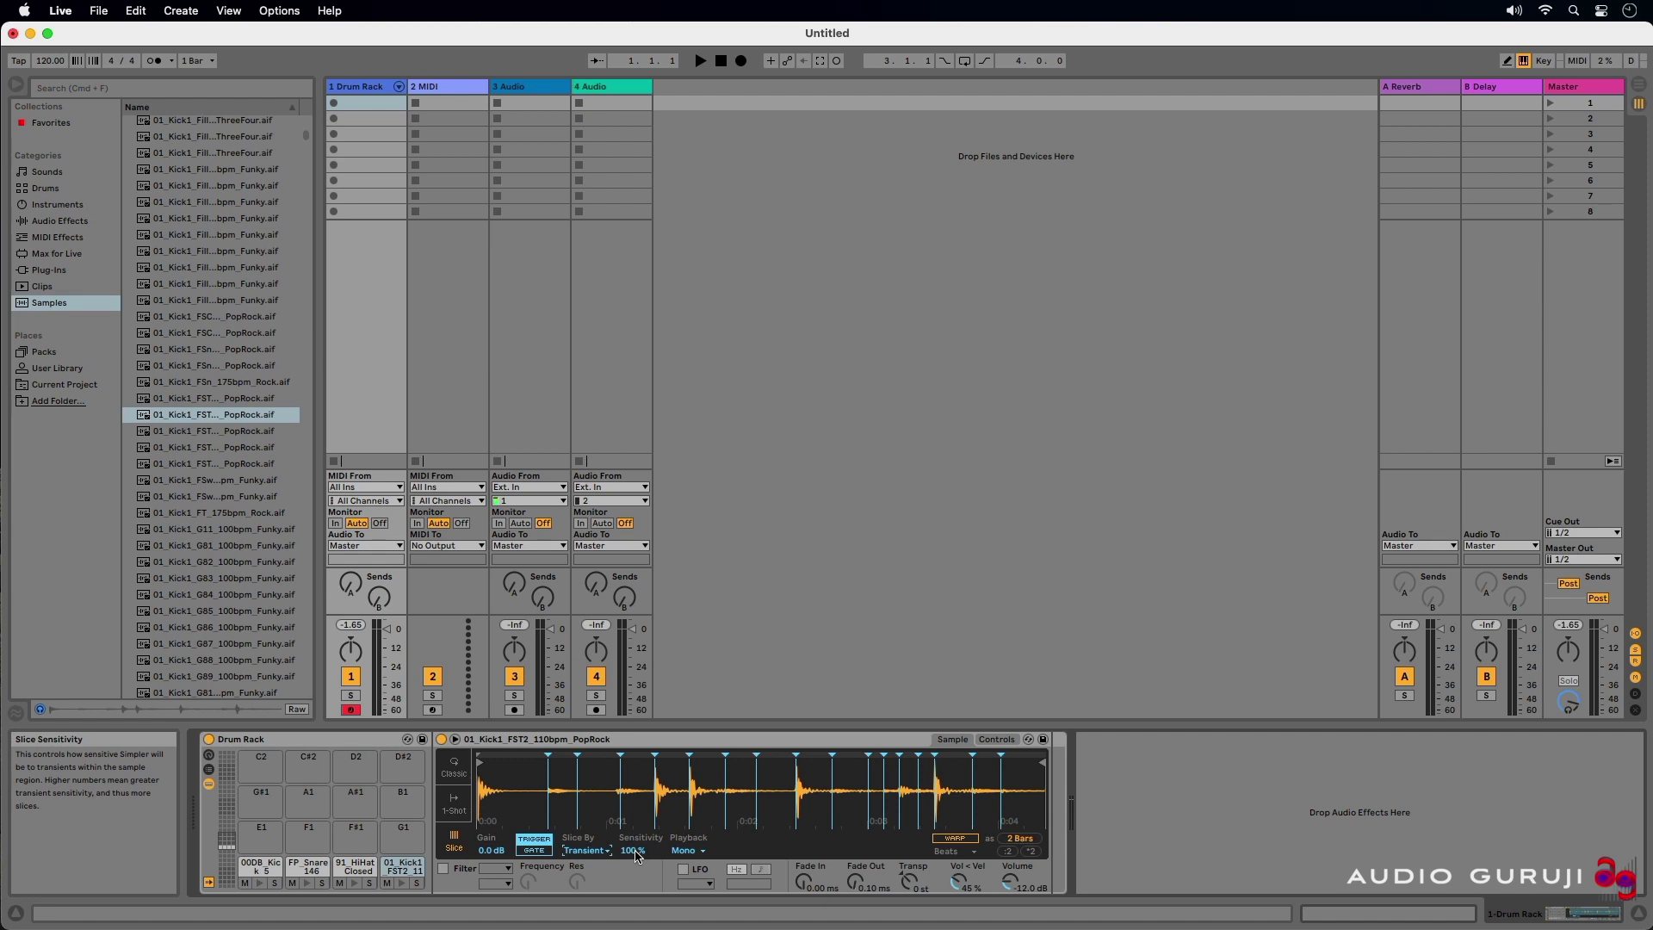
pyautogui.moveTo(636, 855); pyautogui.dragTo(637, 872)
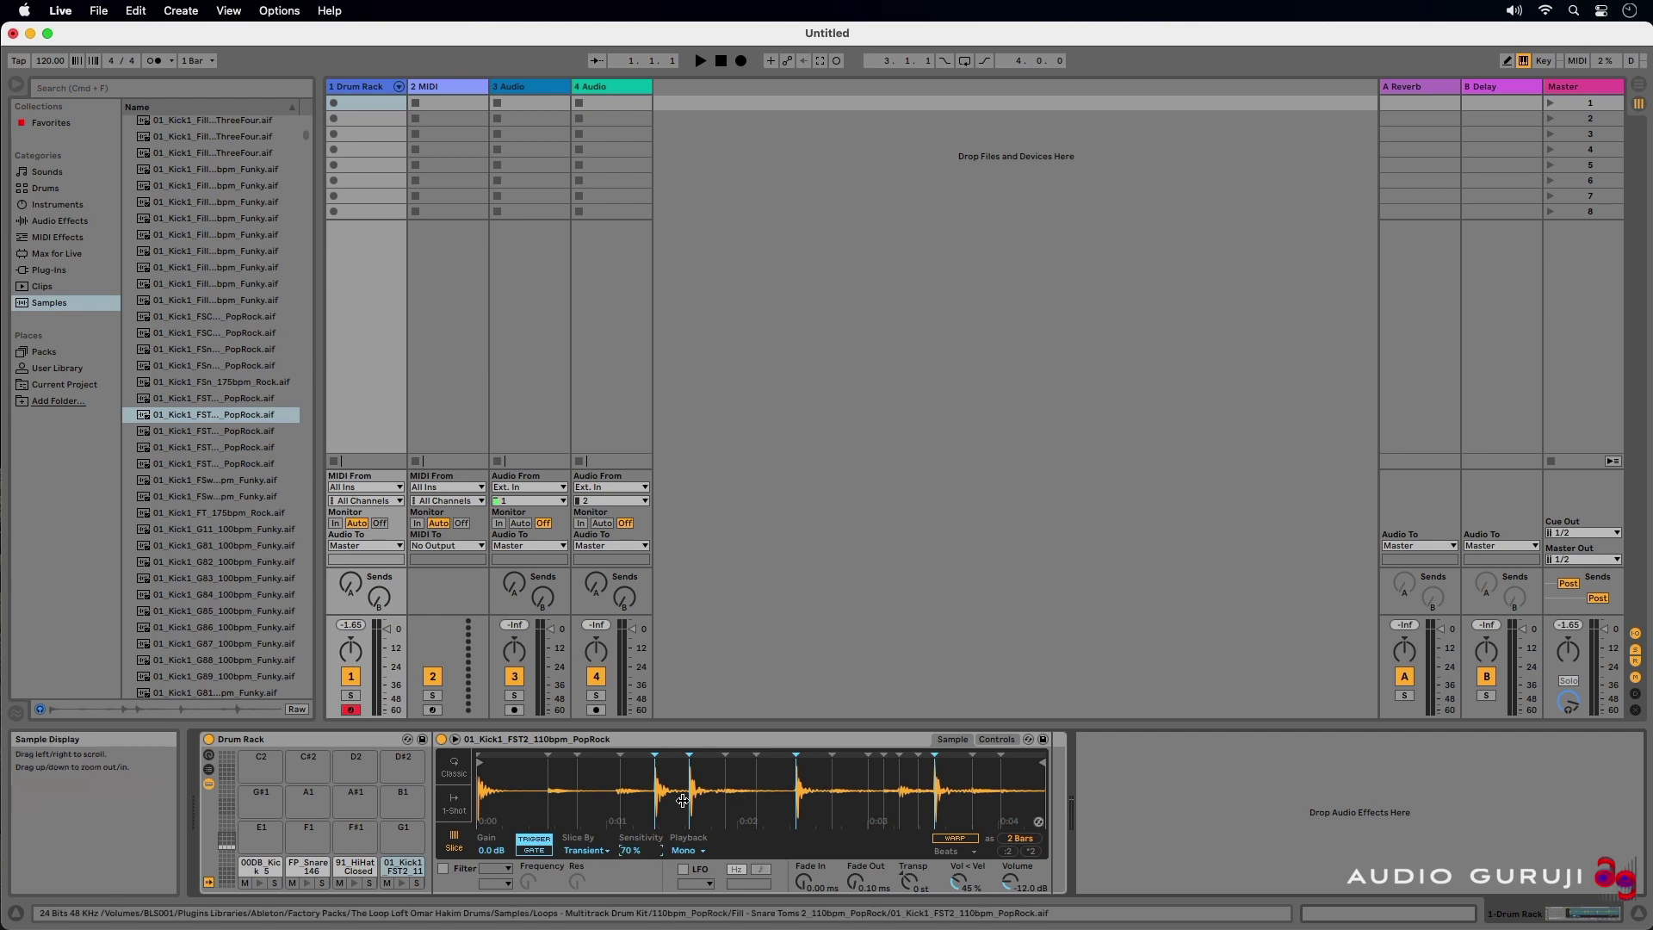
pyautogui.moveTo(631, 851); pyautogui.dragTo(631, 825)
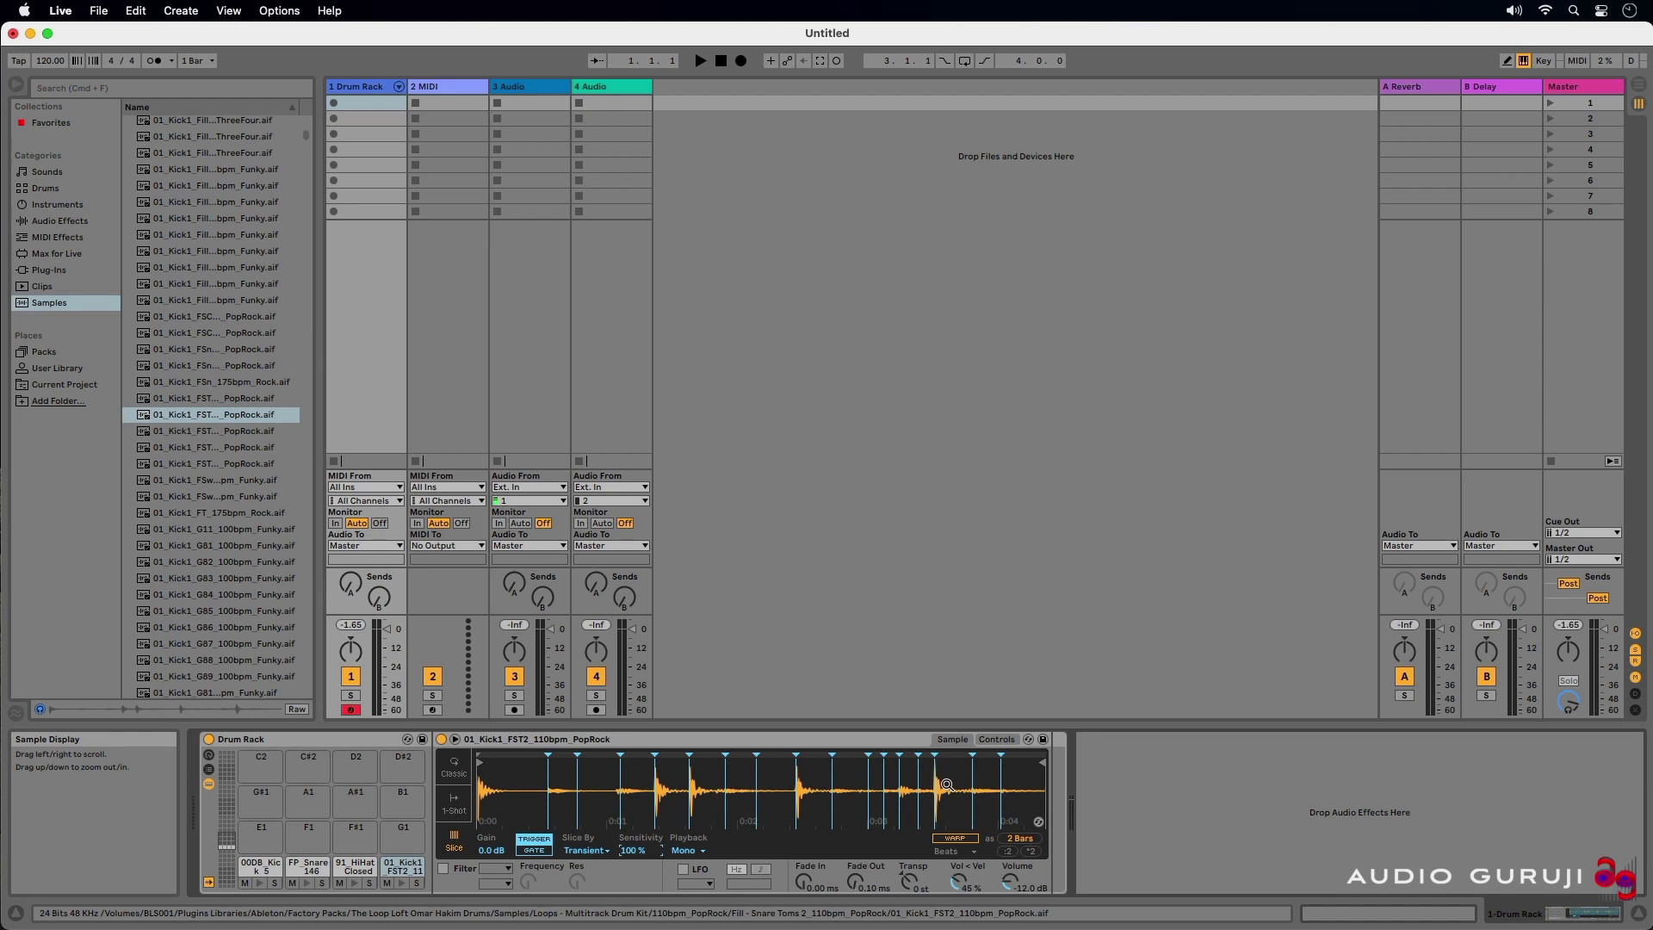
# Keep slice playback on Mono, turn on Warp for the drum loop and add a marker shortly after beat 2.
pyautogui.click(699, 852)
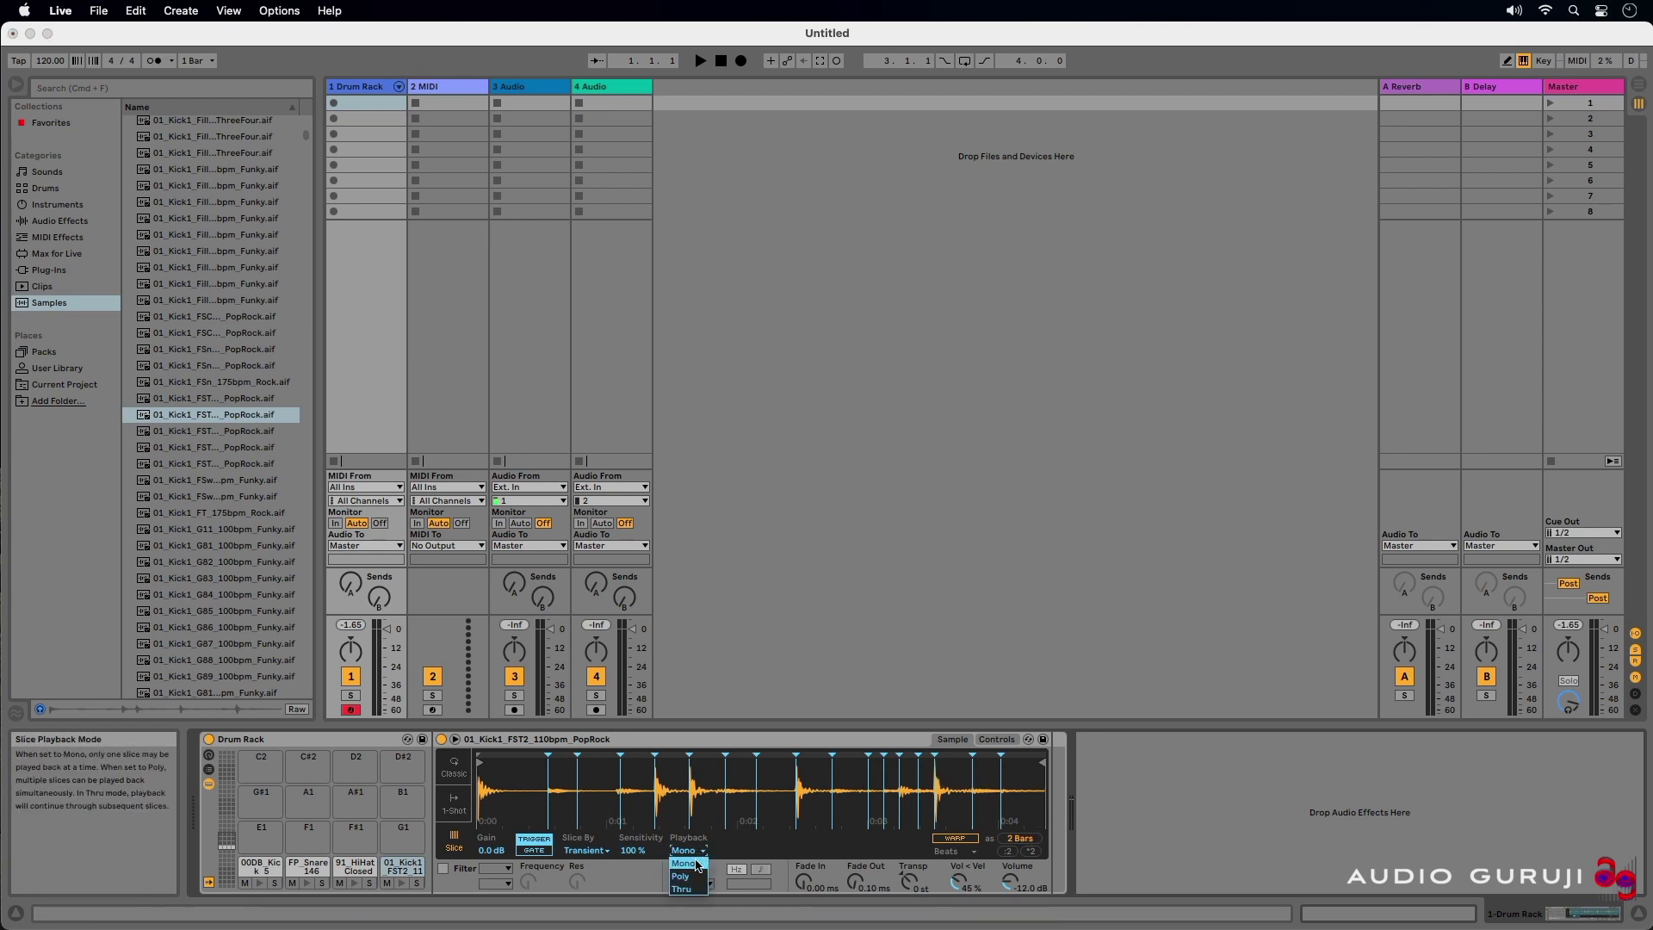
pyautogui.click(974, 841)
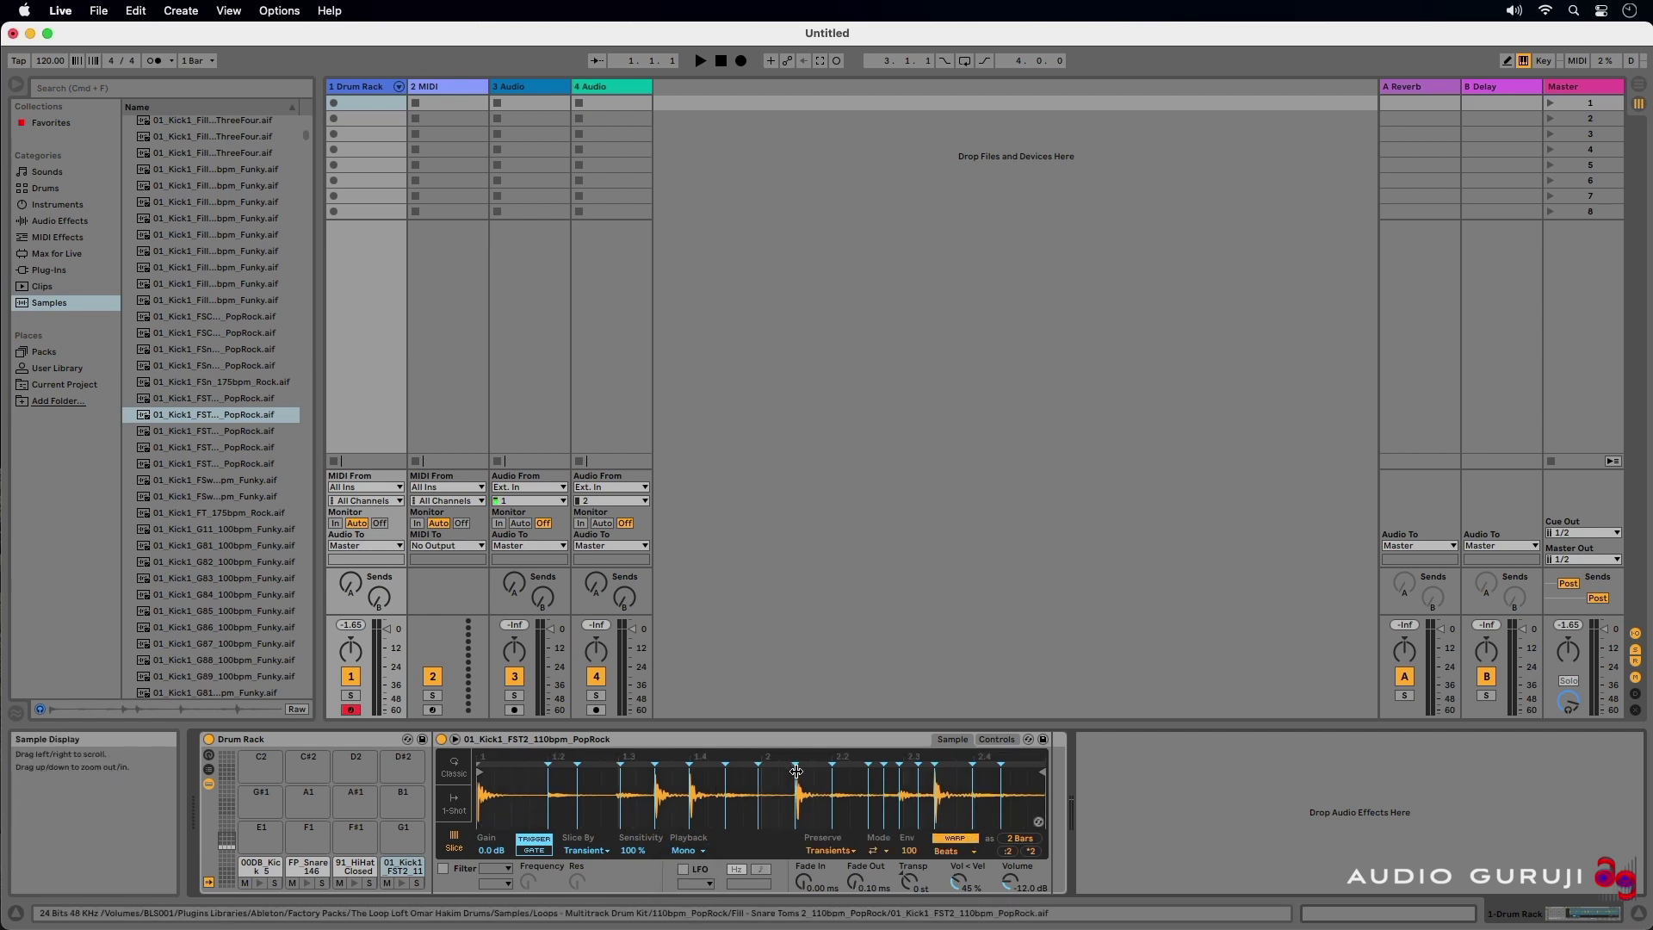
pyautogui.moveTo(812, 760); pyautogui.dragTo(817, 761)
# Check the transient loop modes, transient envelope and warp modes of the drum loop, keeping back-and-forth looping, 100 and Beats.
pyautogui.click(879, 850)
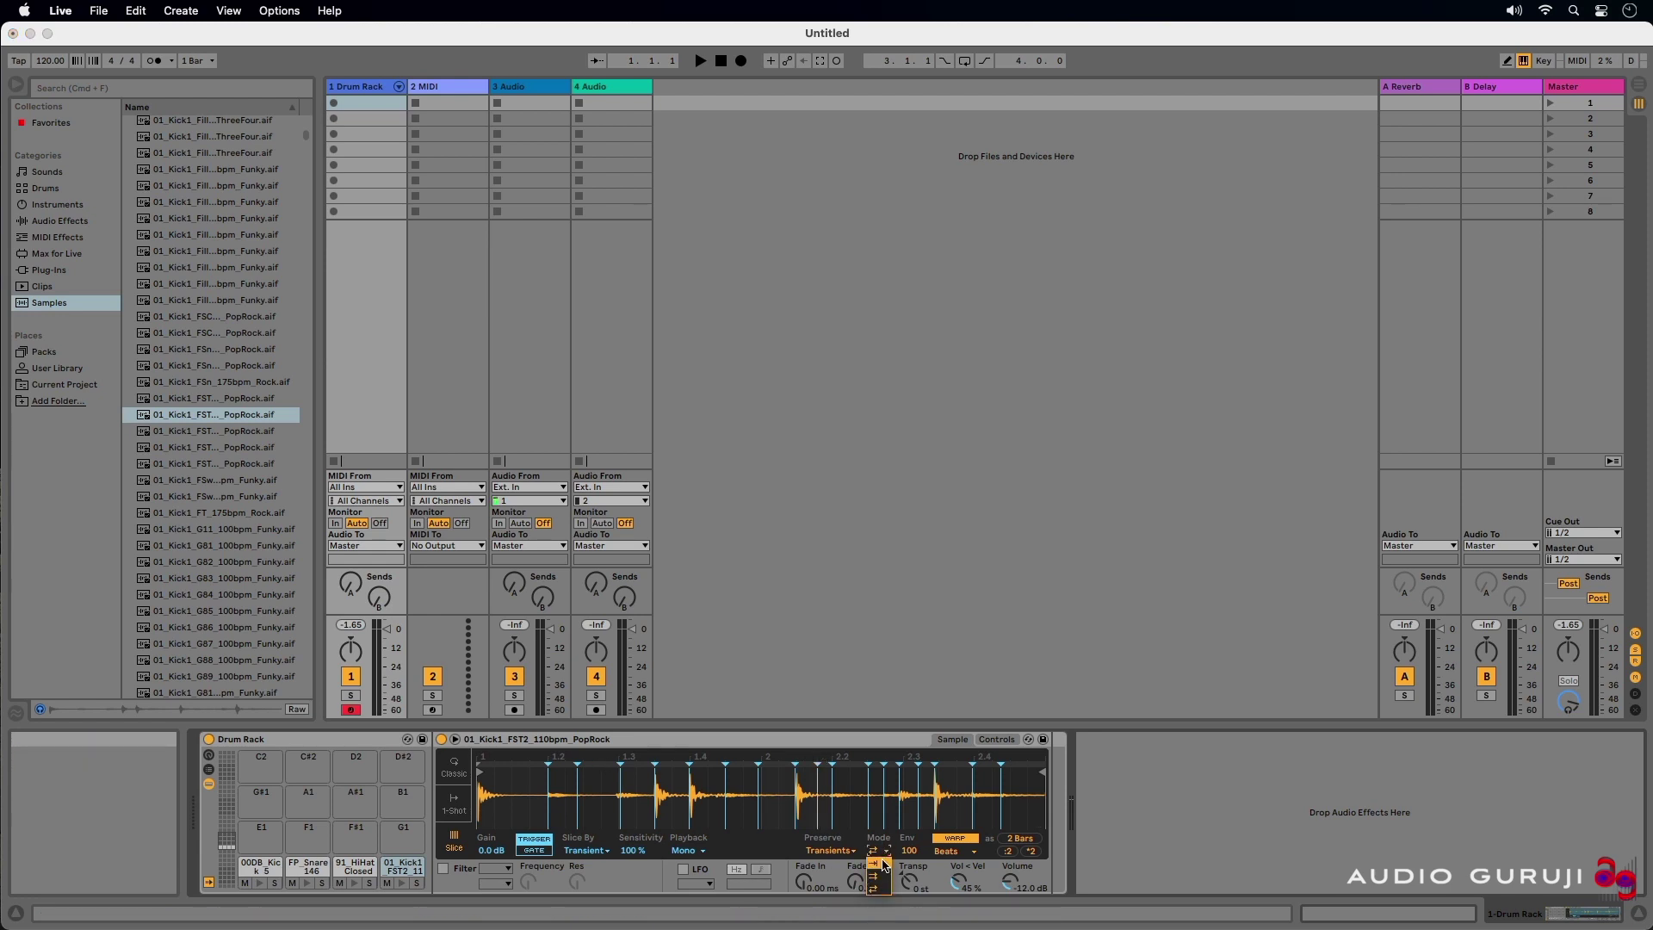
pyautogui.click(880, 893)
pyautogui.moveTo(908, 851); pyautogui.dragTo(908, 852)
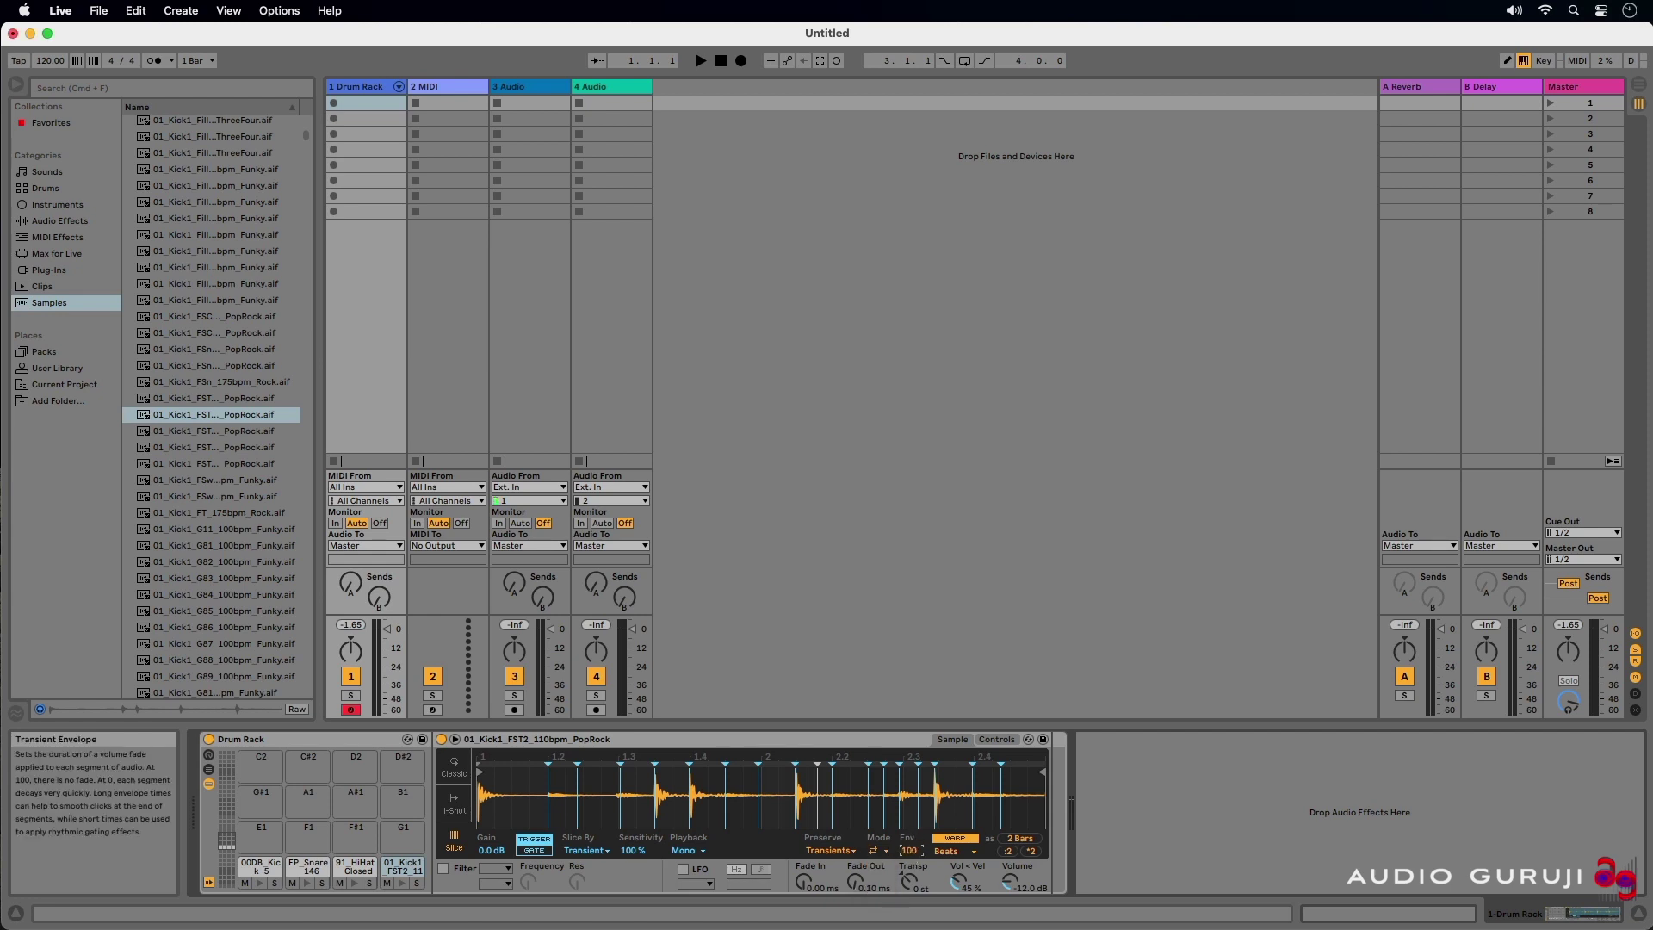
pyautogui.click(963, 851)
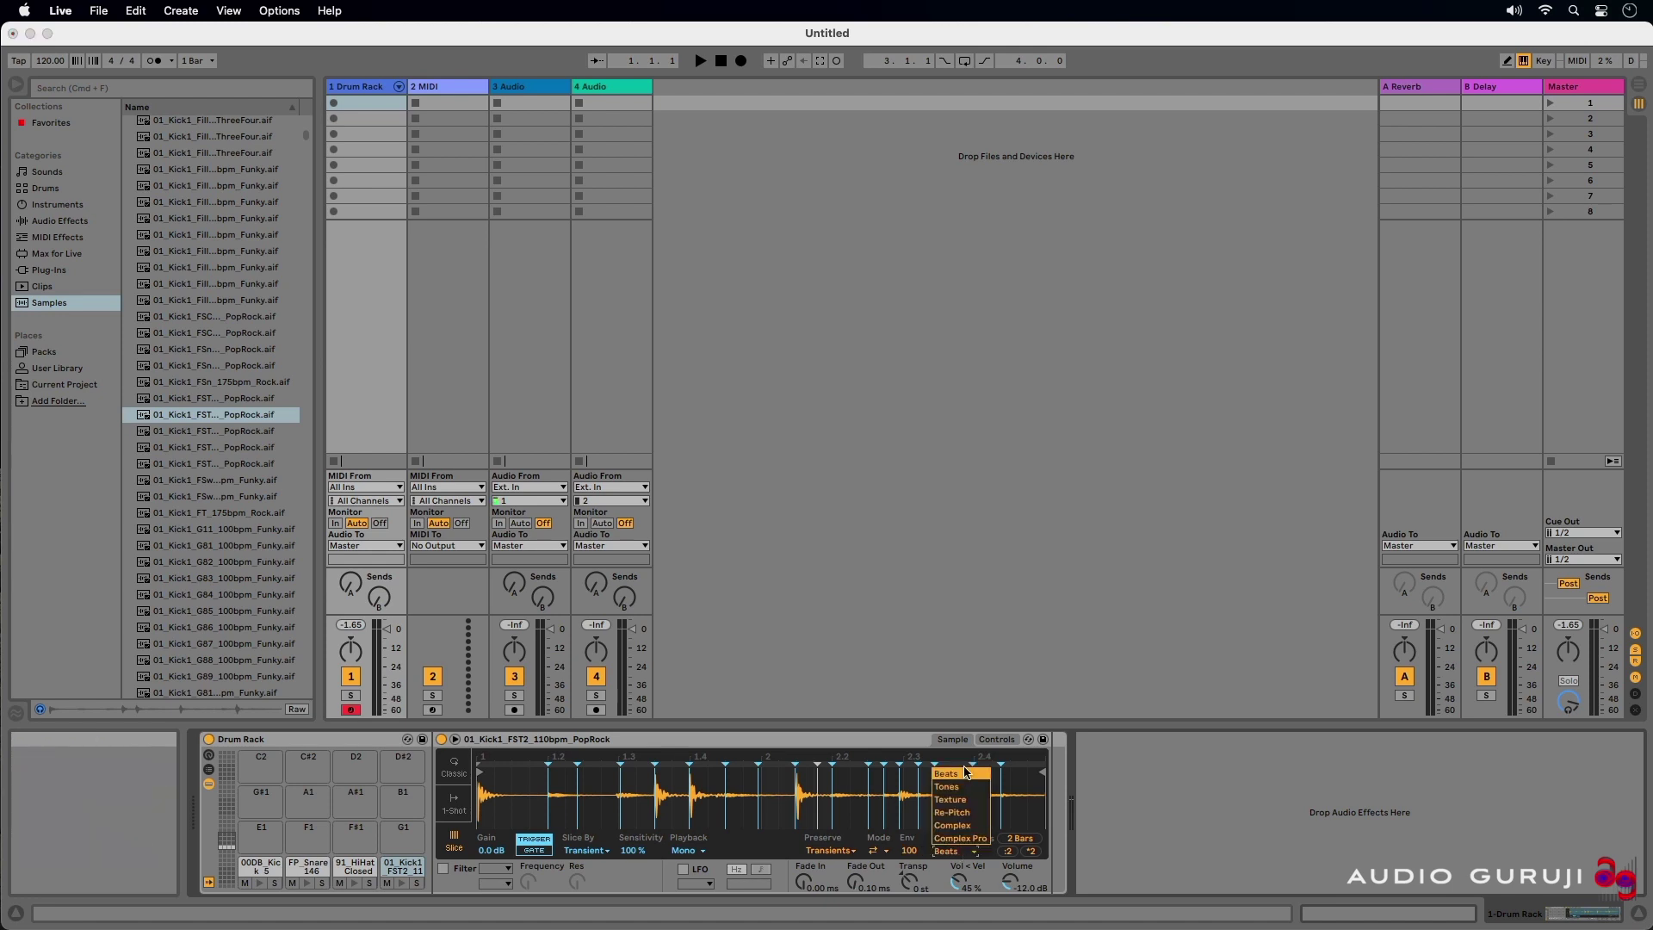
pyautogui.click(967, 854)
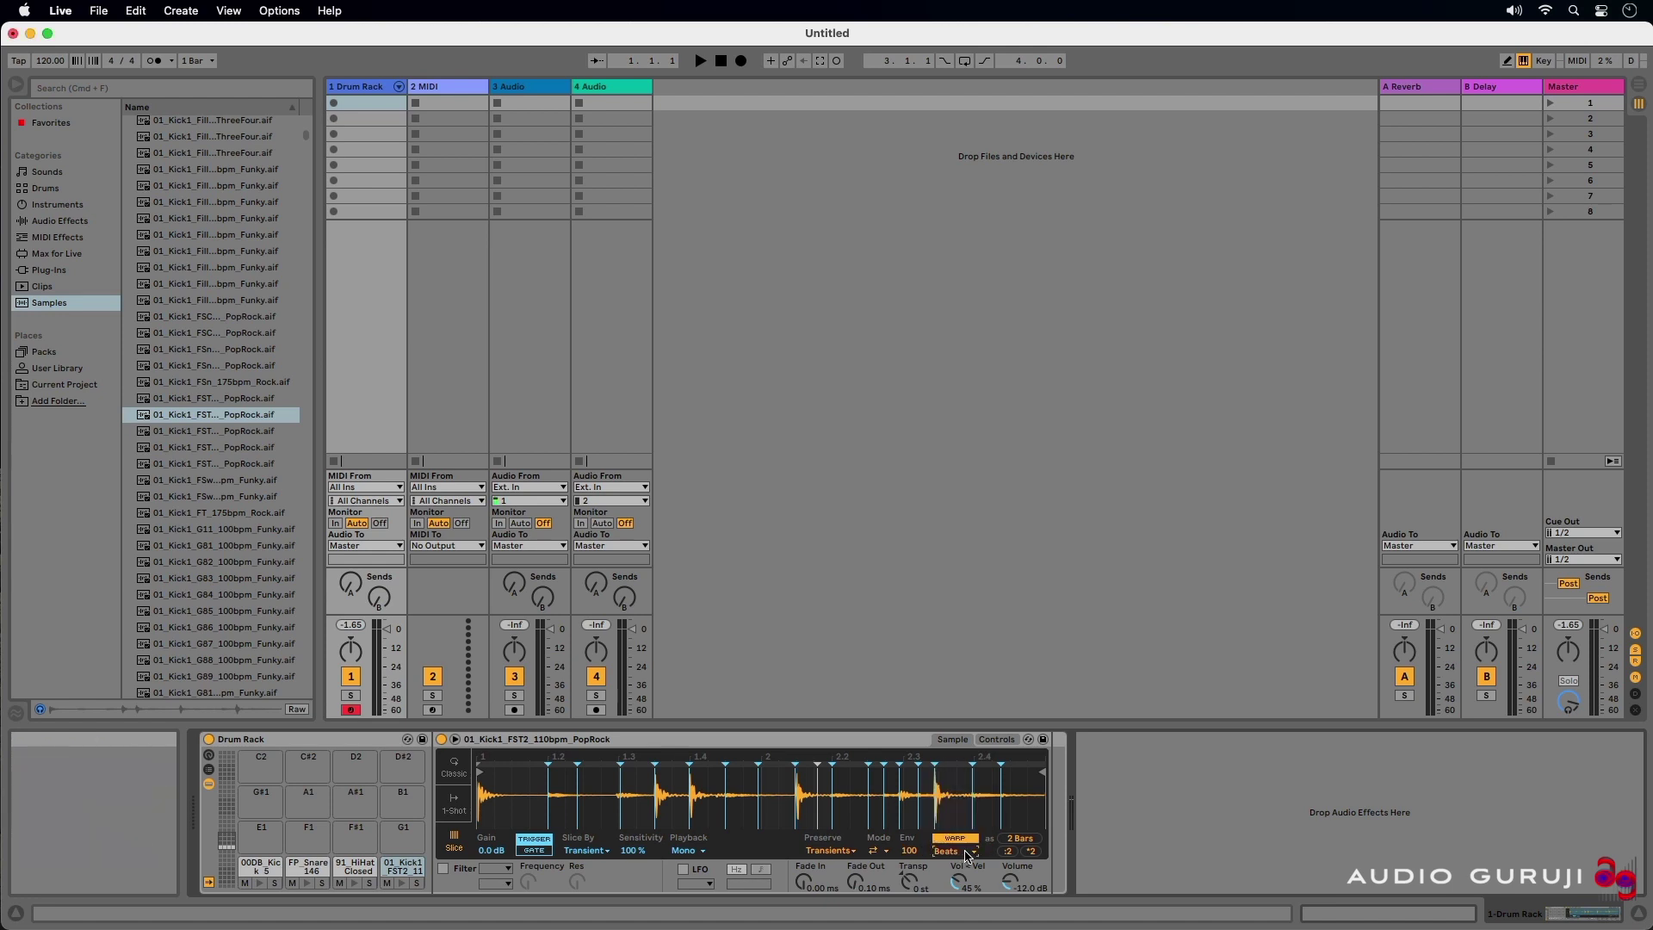
# Try halving and doubling the drum loop's warp tempo and warping it as 2 Bars.
pyautogui.click(1007, 850)
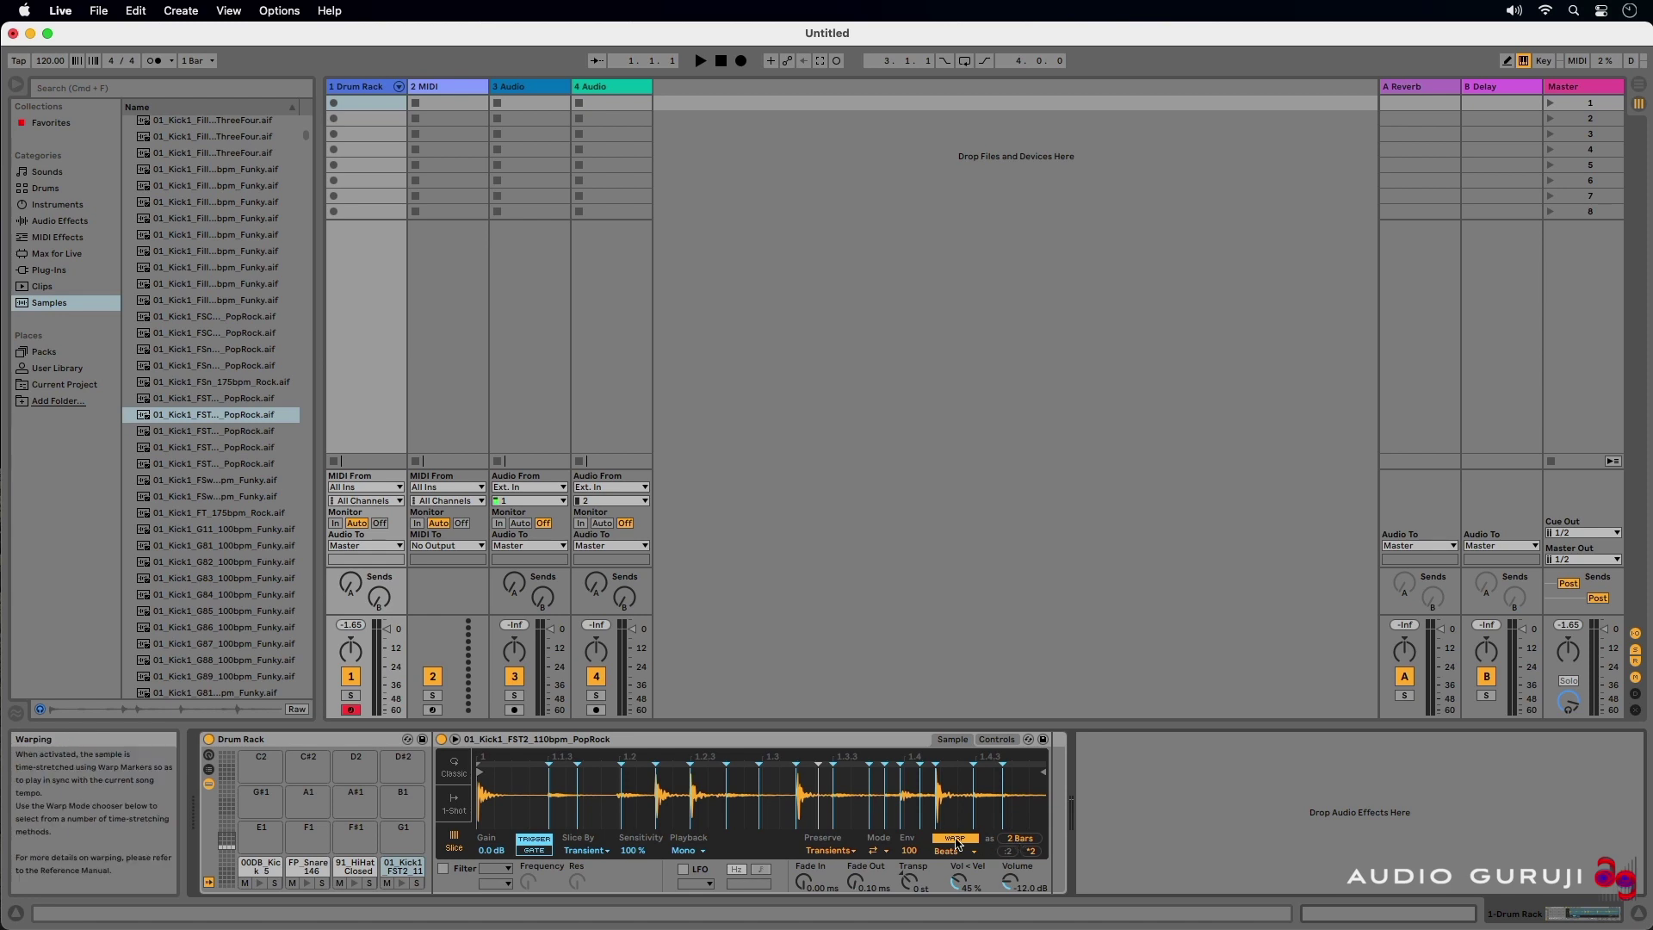
pyautogui.click(1022, 841)
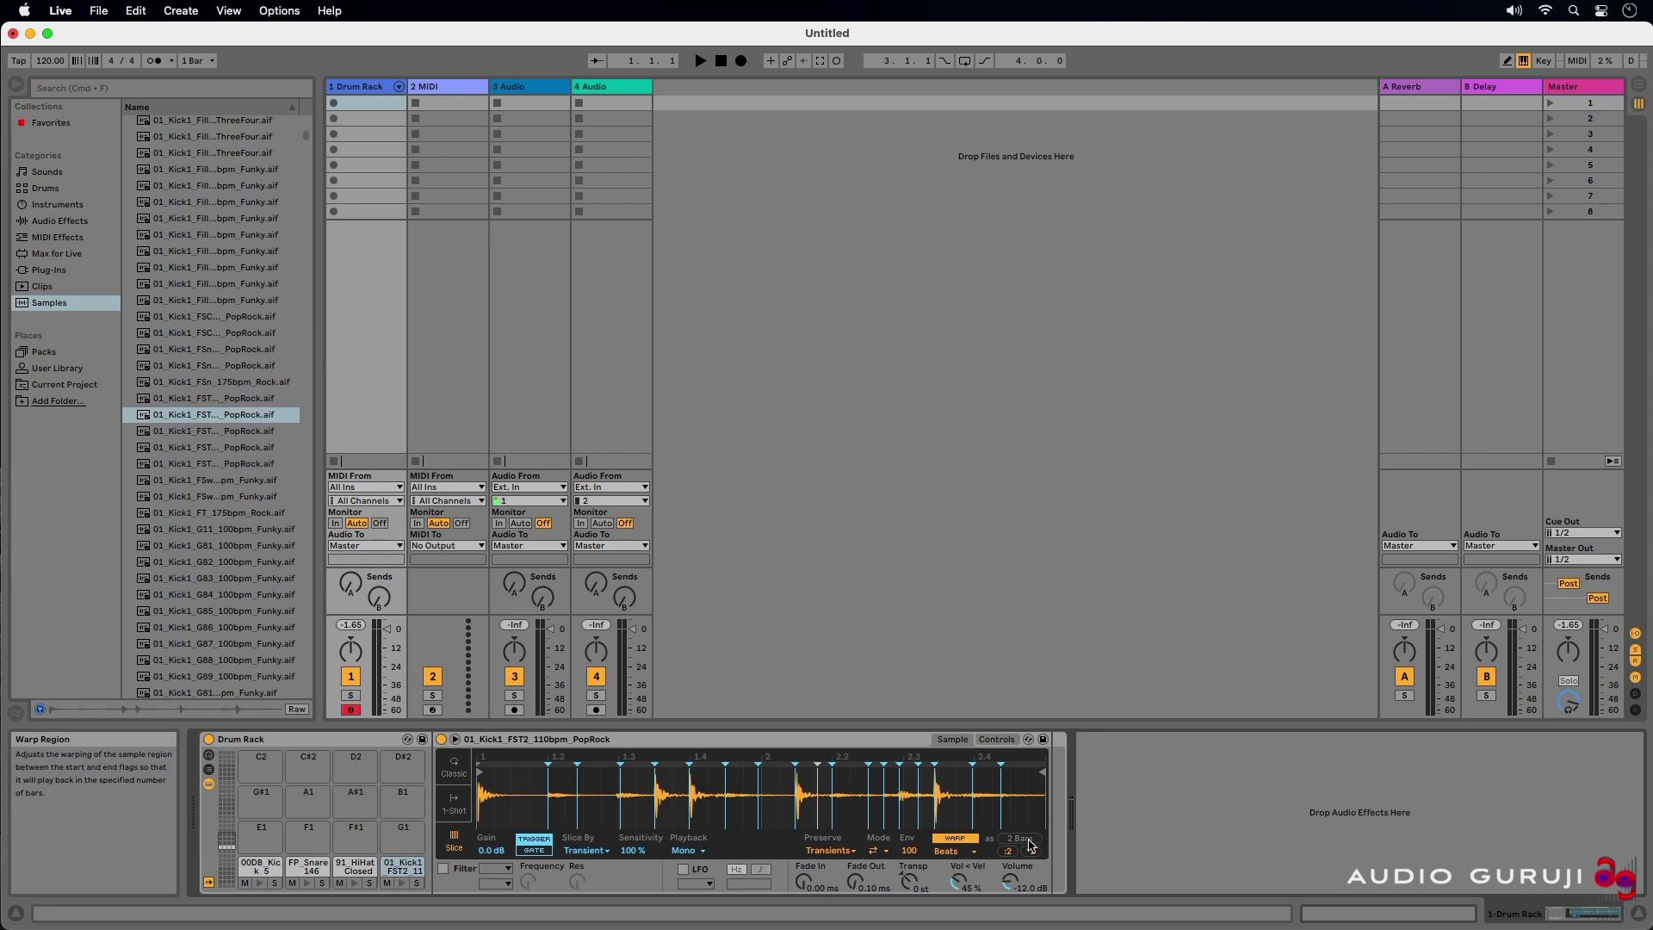
pyautogui.click(1009, 852)
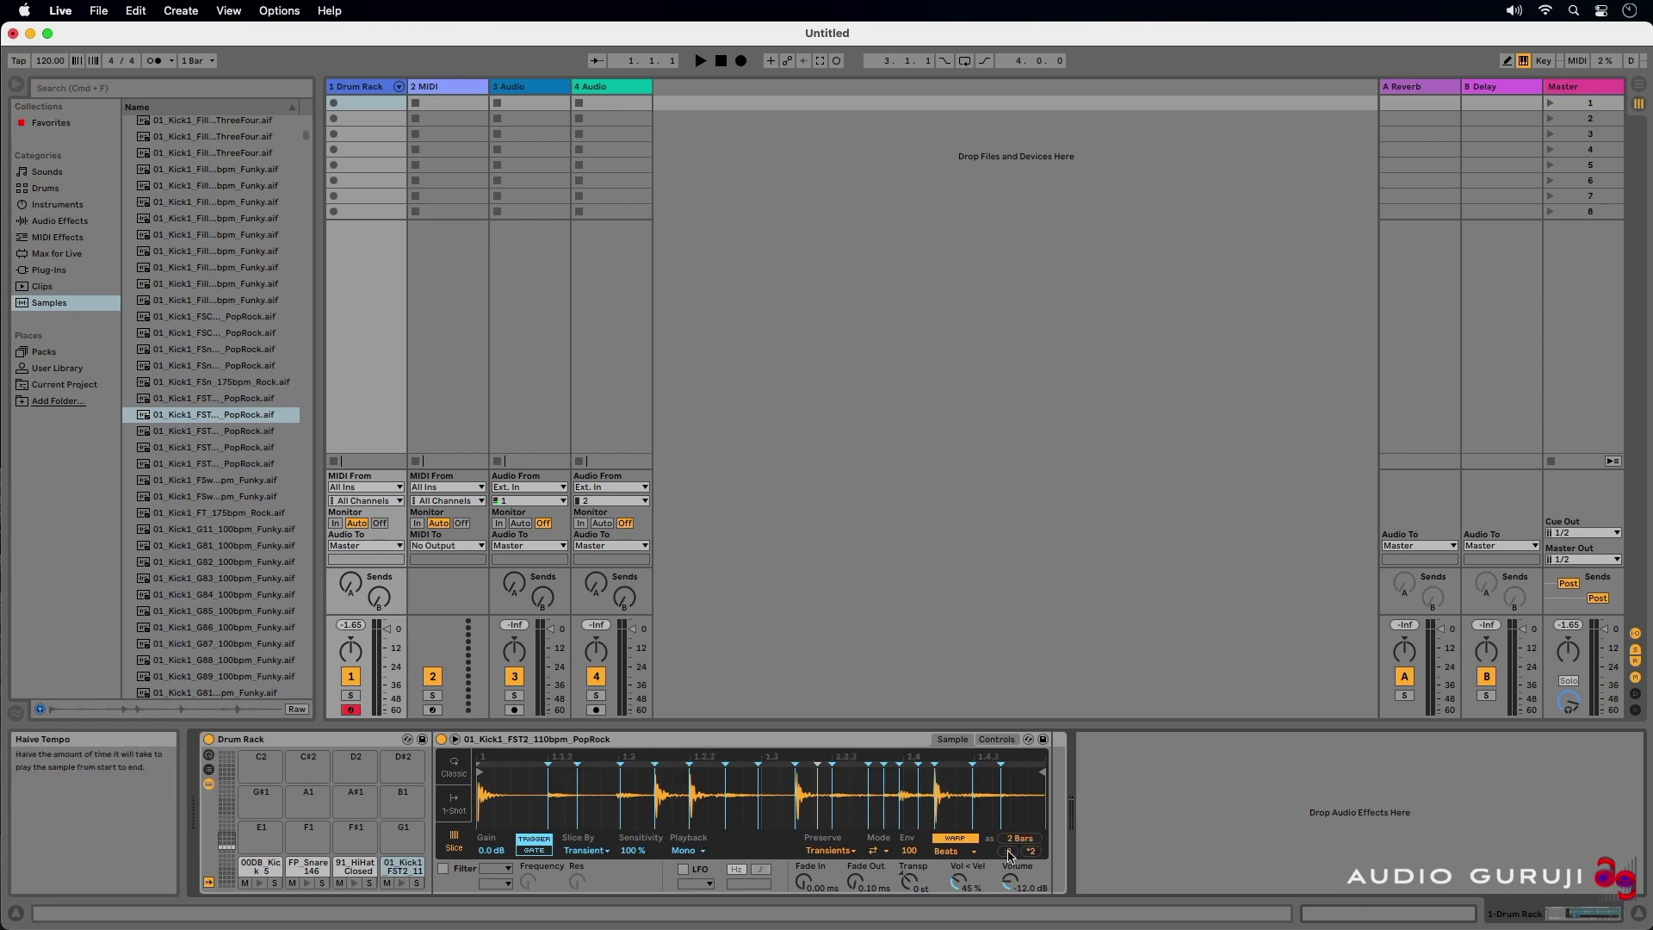
pyautogui.click(1034, 852)
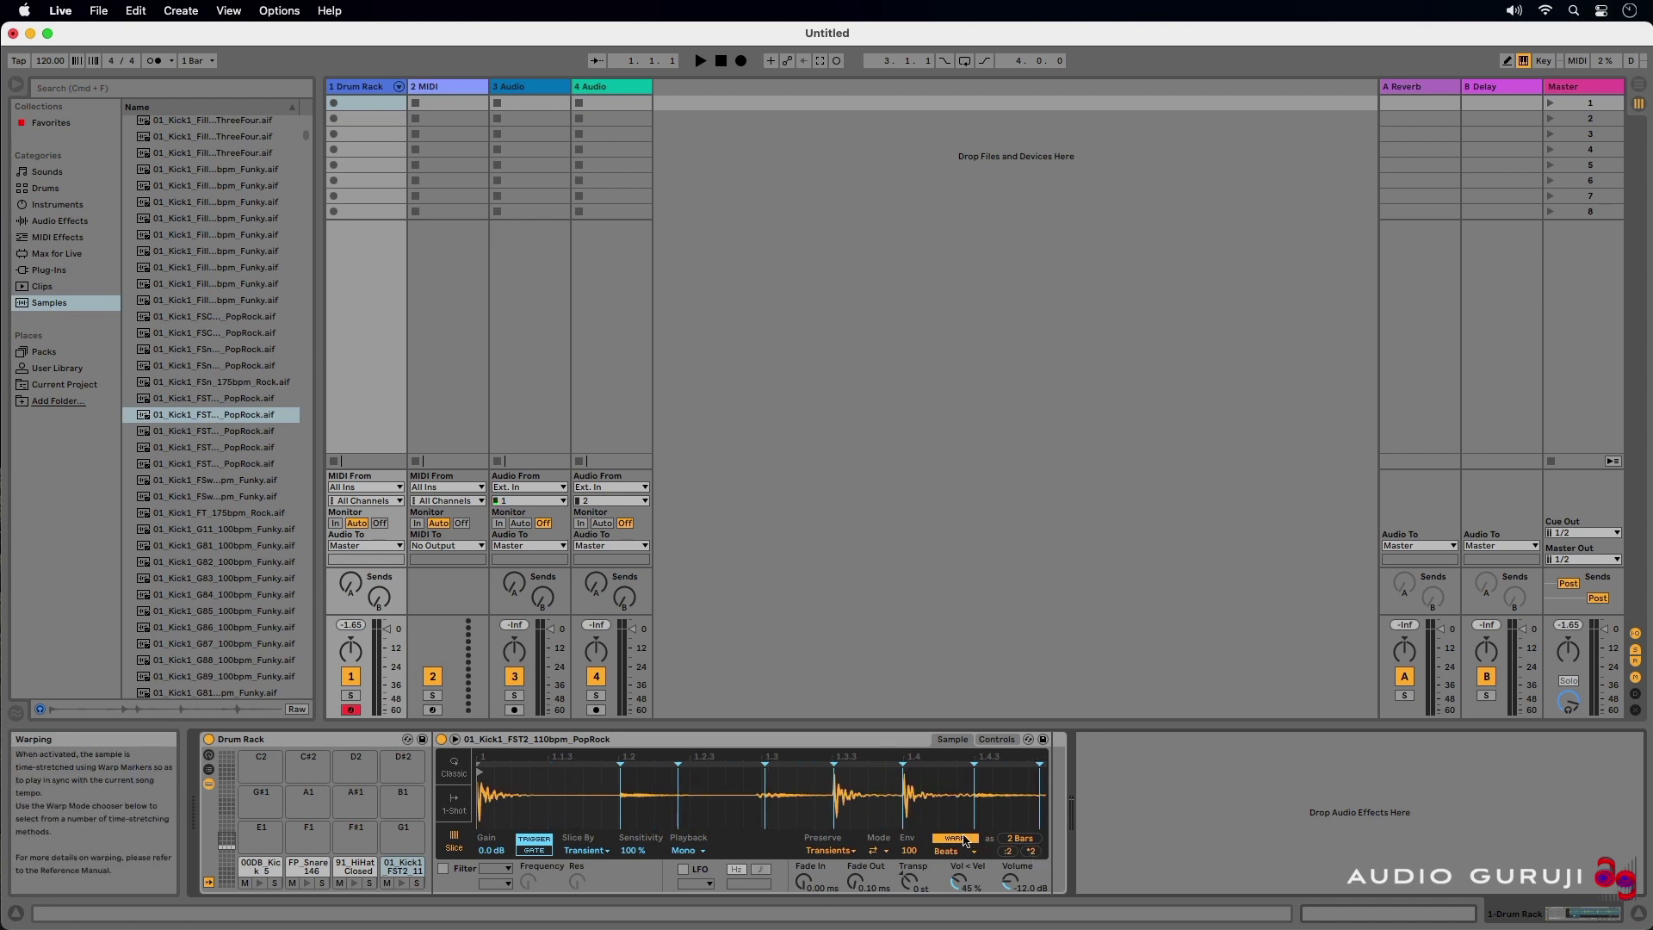
# Set the kick to 1-Shot playback with LFO off, filter frequency 2.20 kHz, resonance 44%, fade-in 0.01 ms and fade-out 2.74 ms.
pyautogui.click(260, 867)
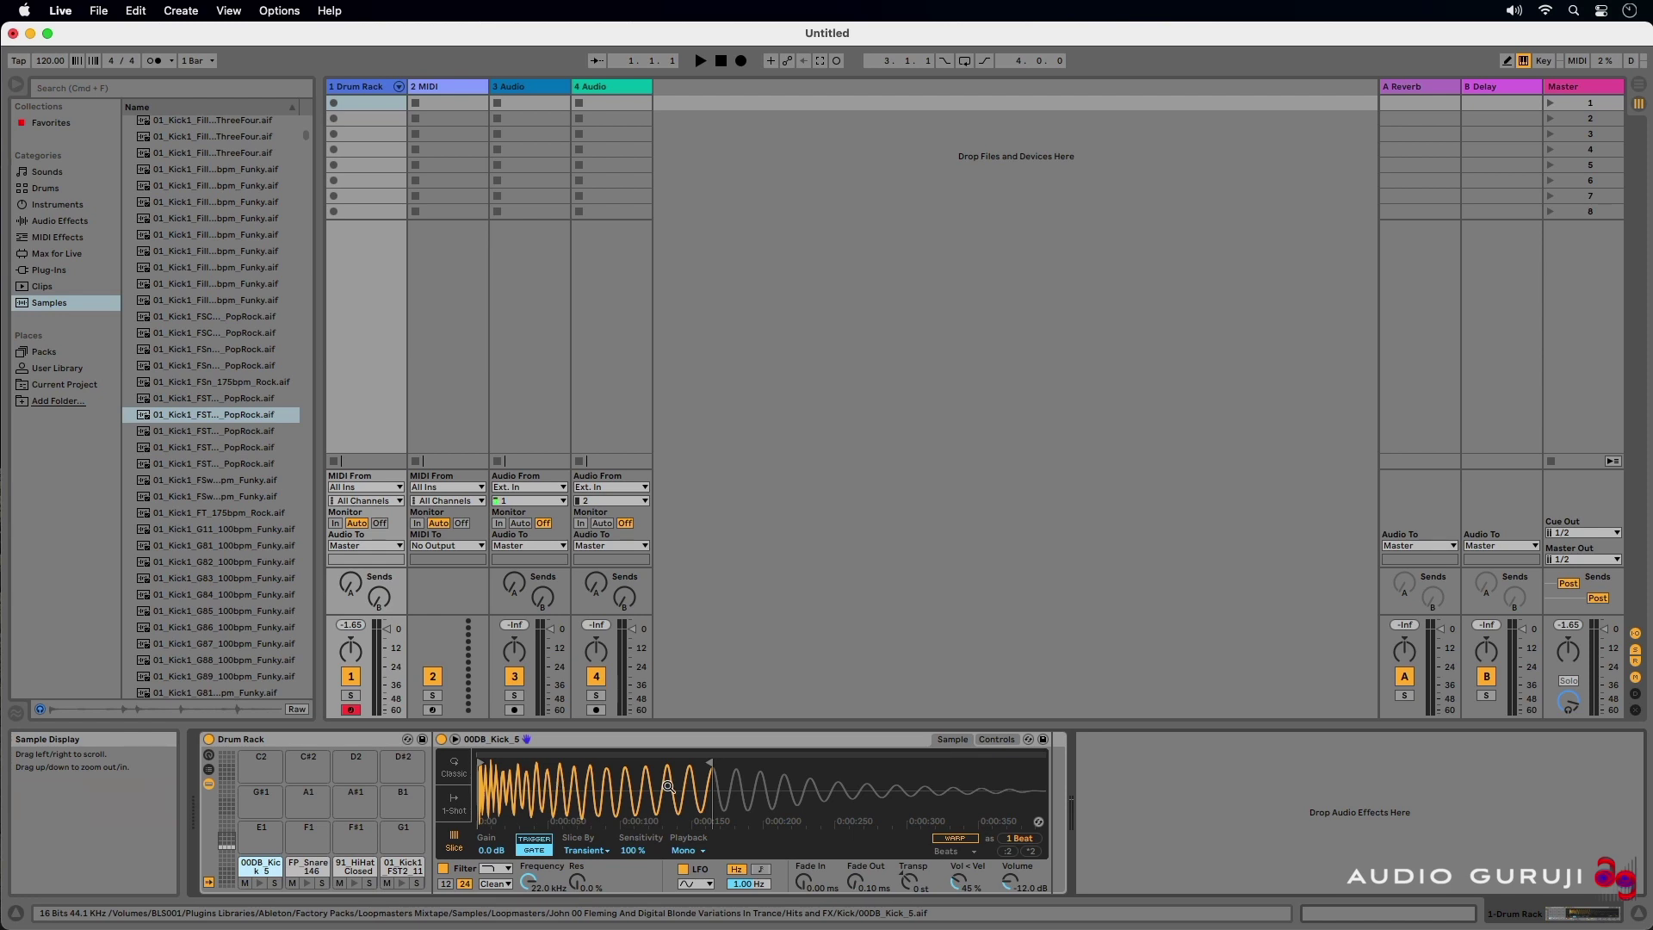
pyautogui.click(454, 803)
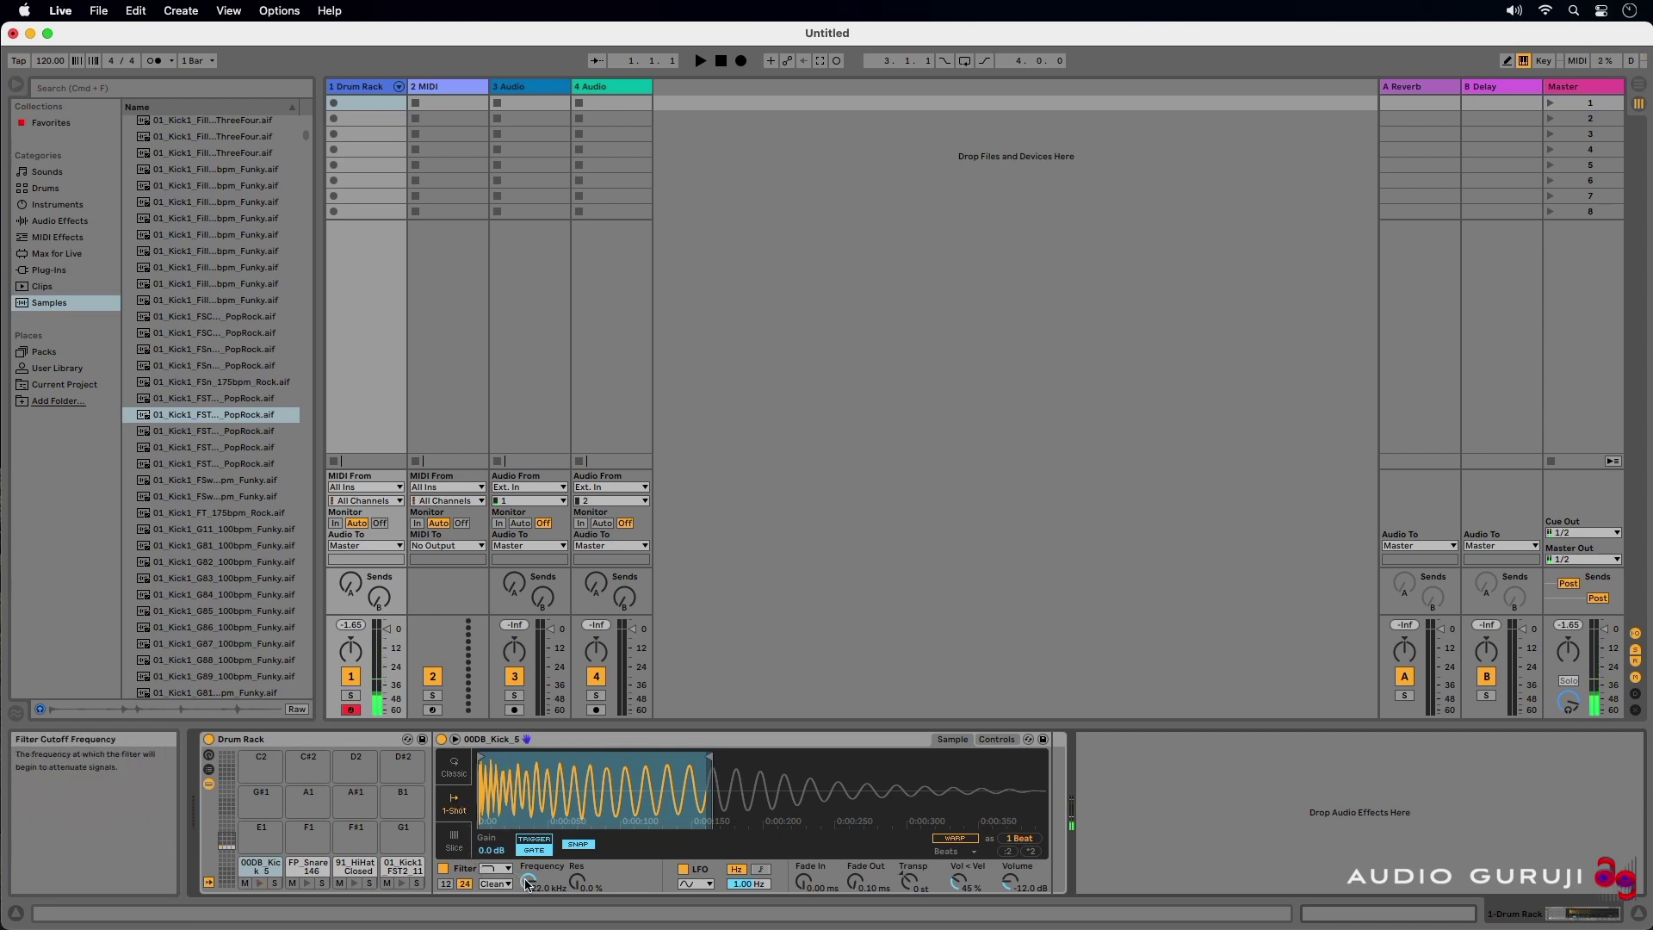
pyautogui.moveTo(526, 879); pyautogui.dragTo(577, 856)
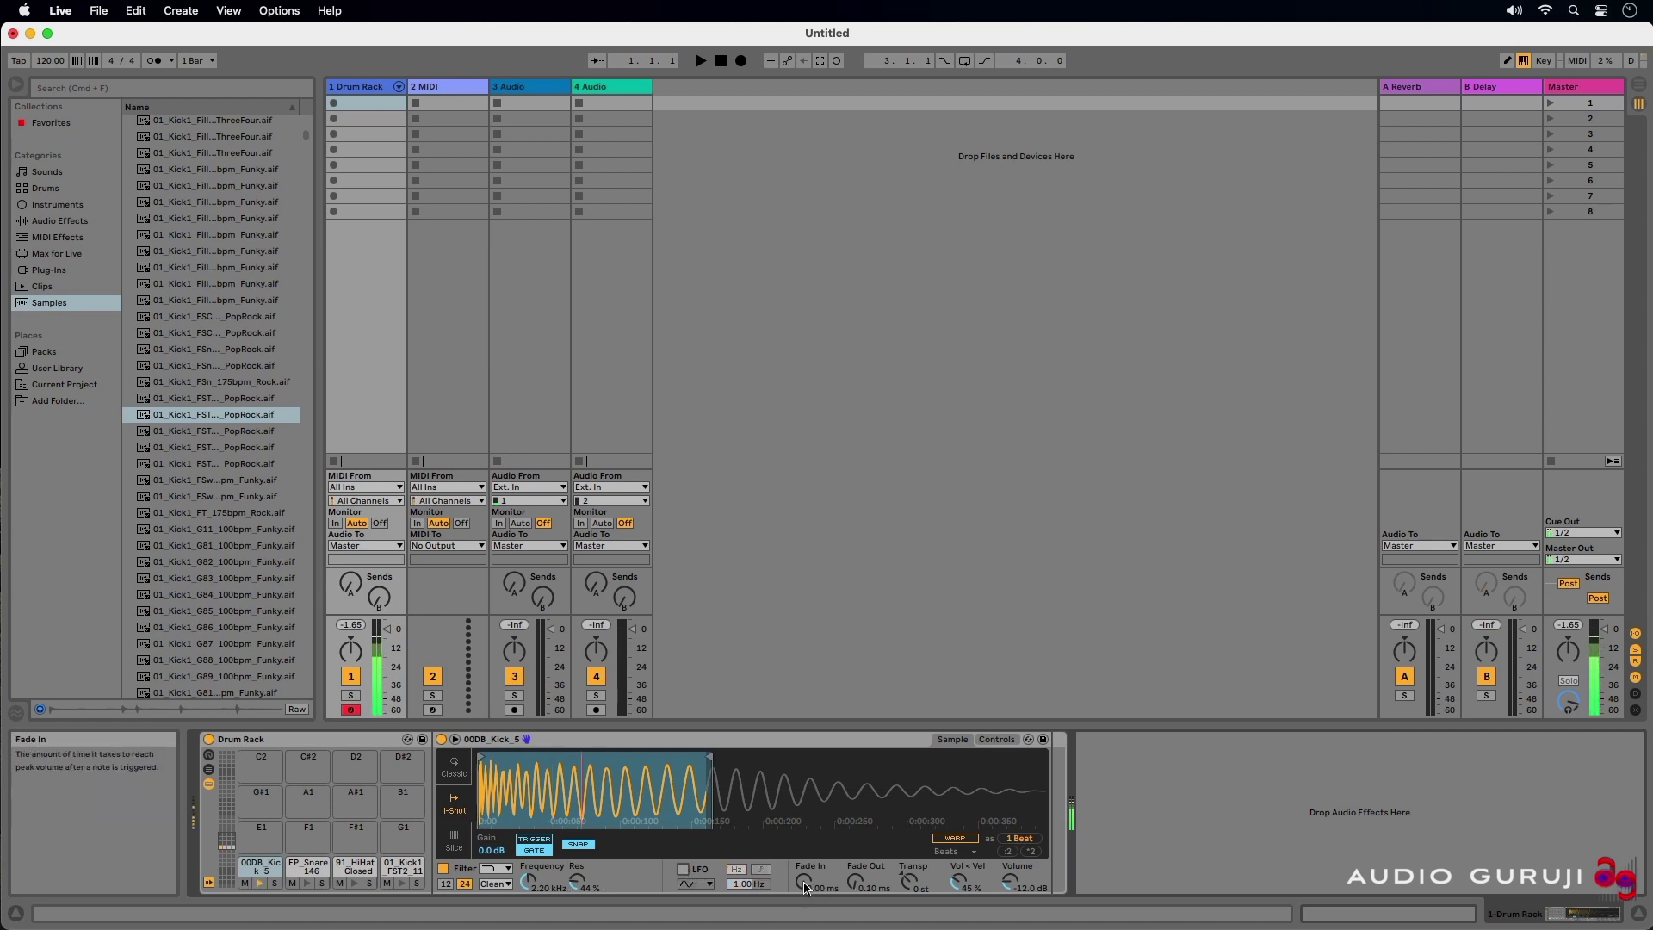
pyautogui.moveTo(806, 889); pyautogui.dragTo(855, 869)
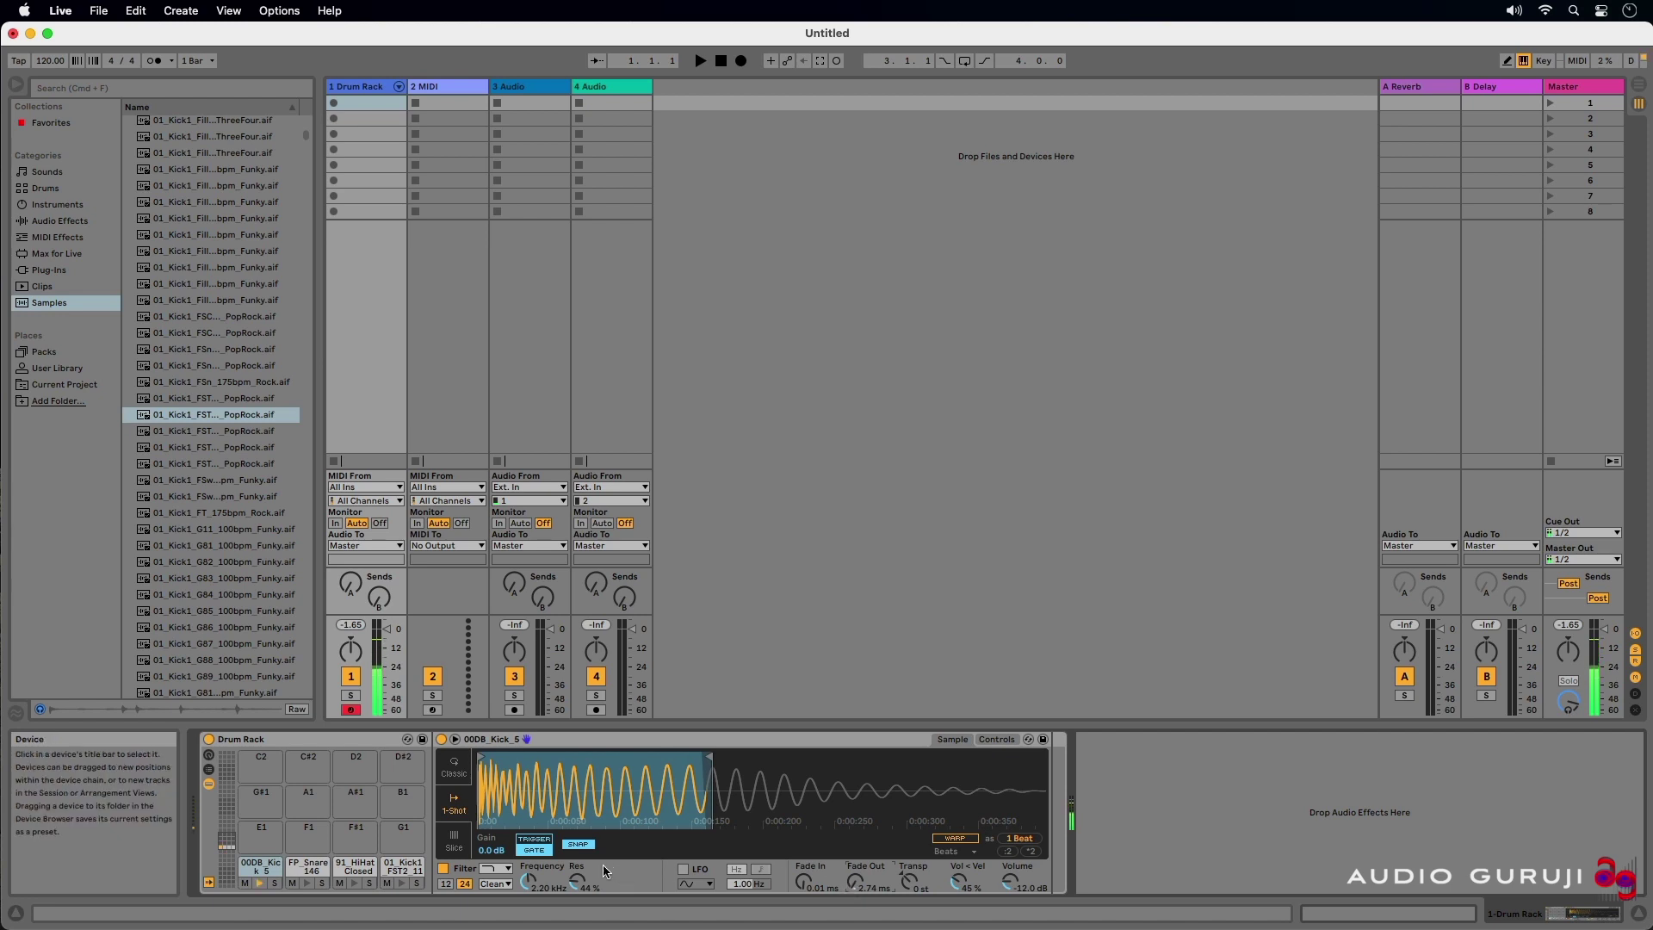
# Audition the kick in Trigger mode and raise its sample gain to 2.1 dB.
pyautogui.click(545, 844)
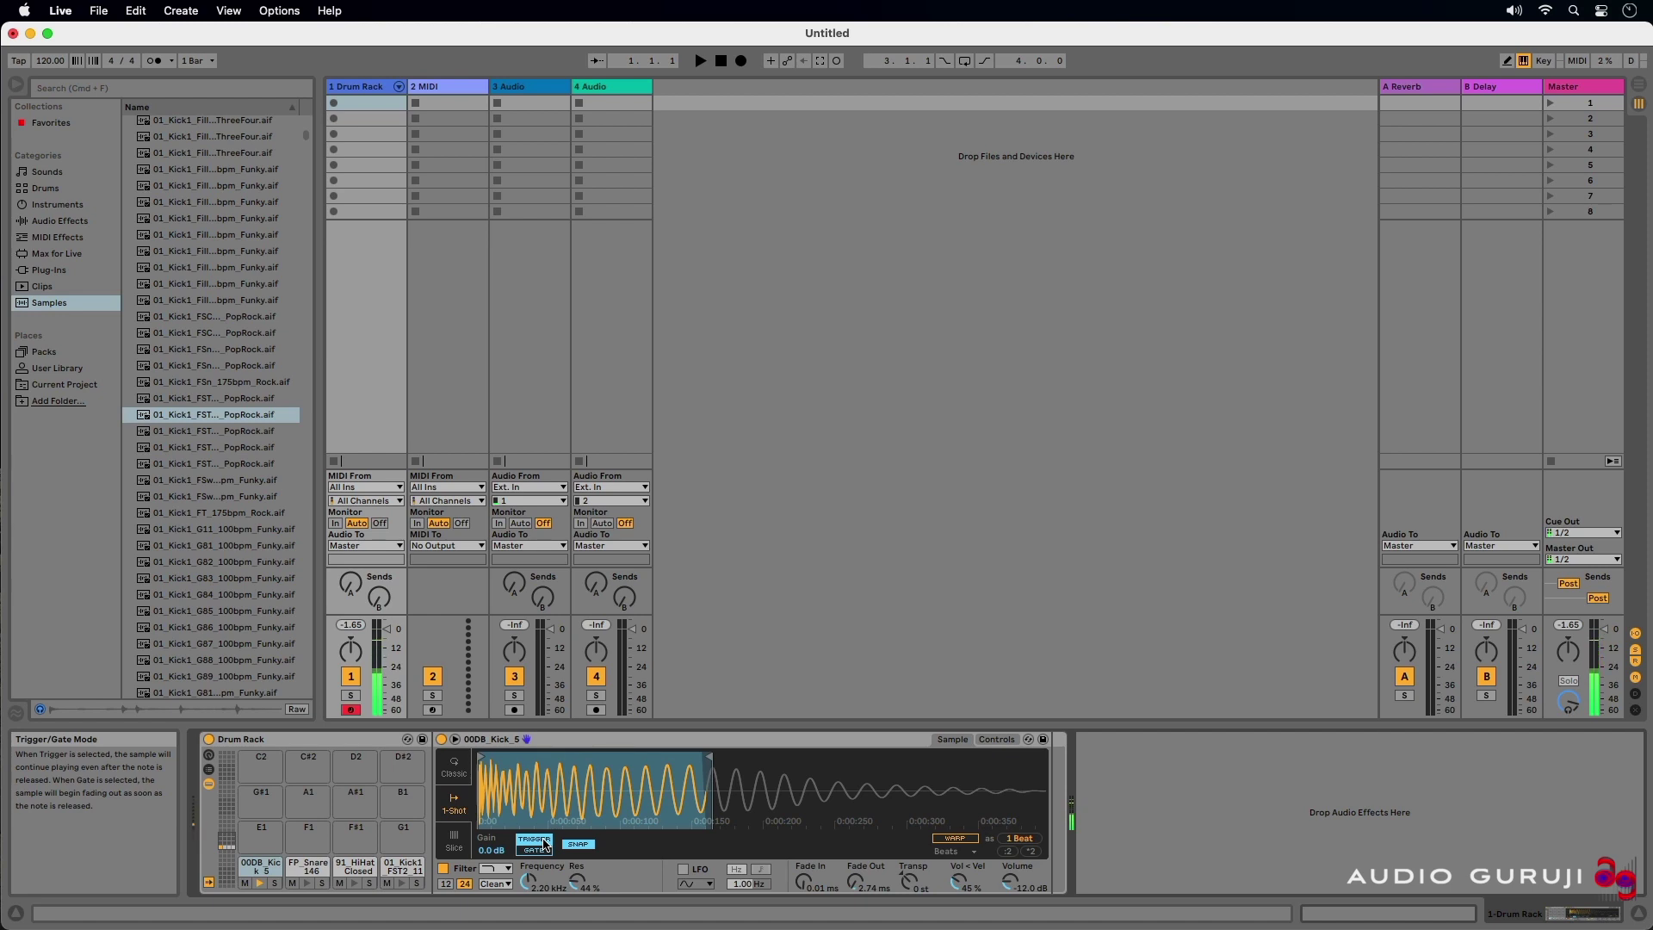
pyautogui.press('a')
pyautogui.moveTo(491, 850); pyautogui.dragTo(490, 829)
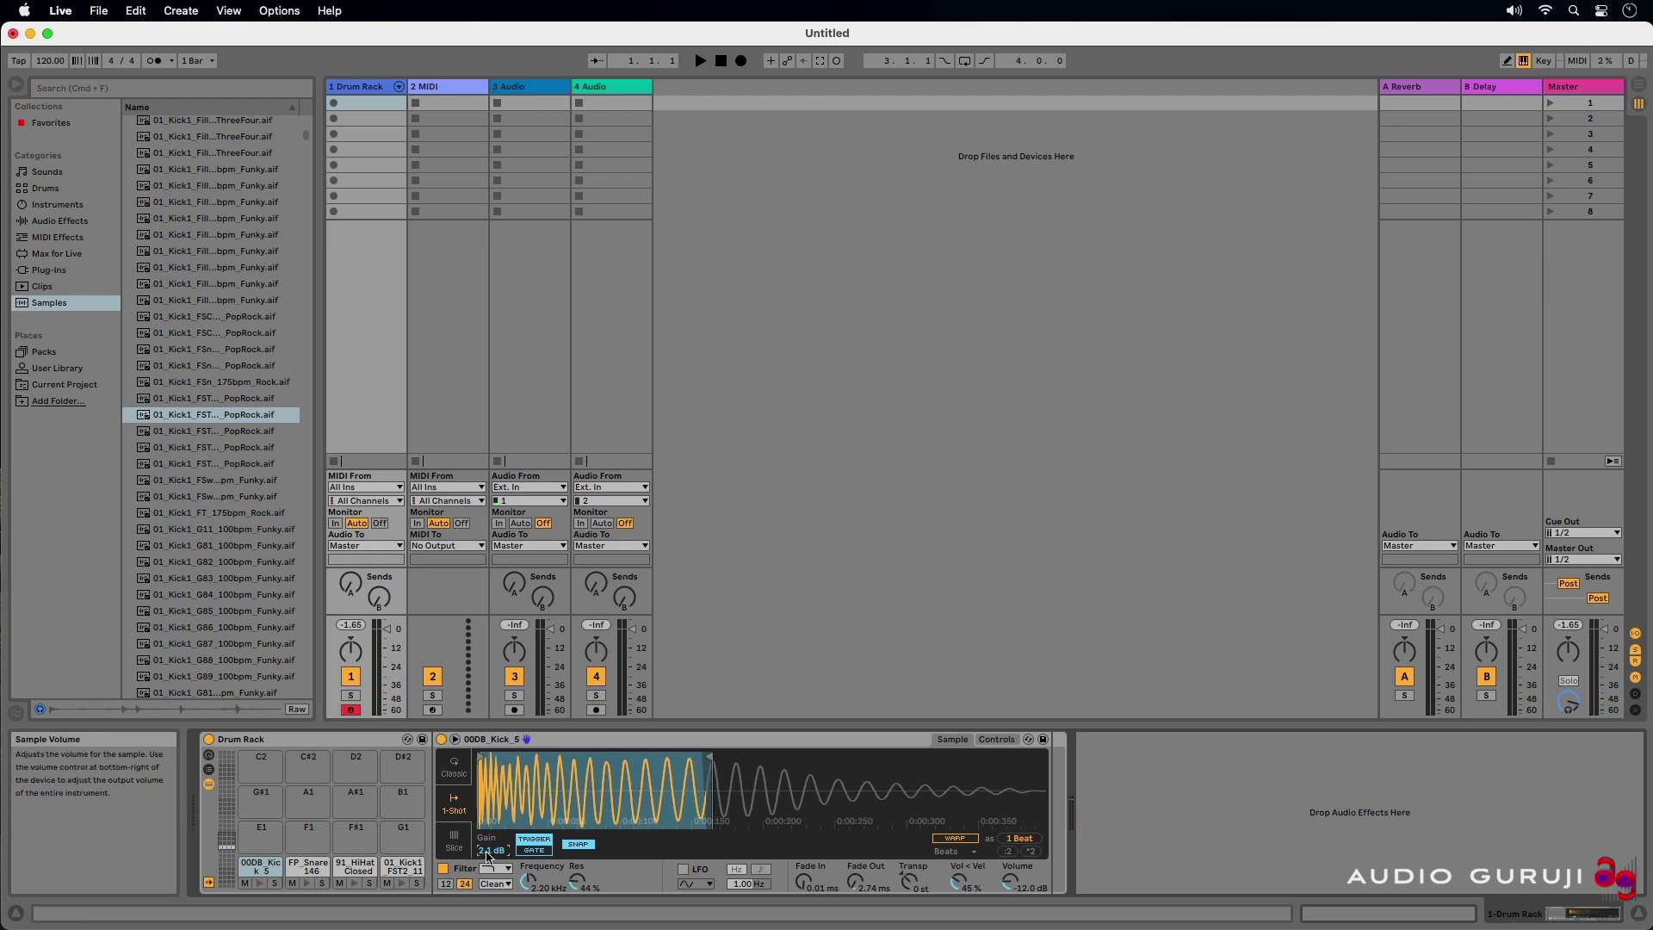
pyautogui.press('a')
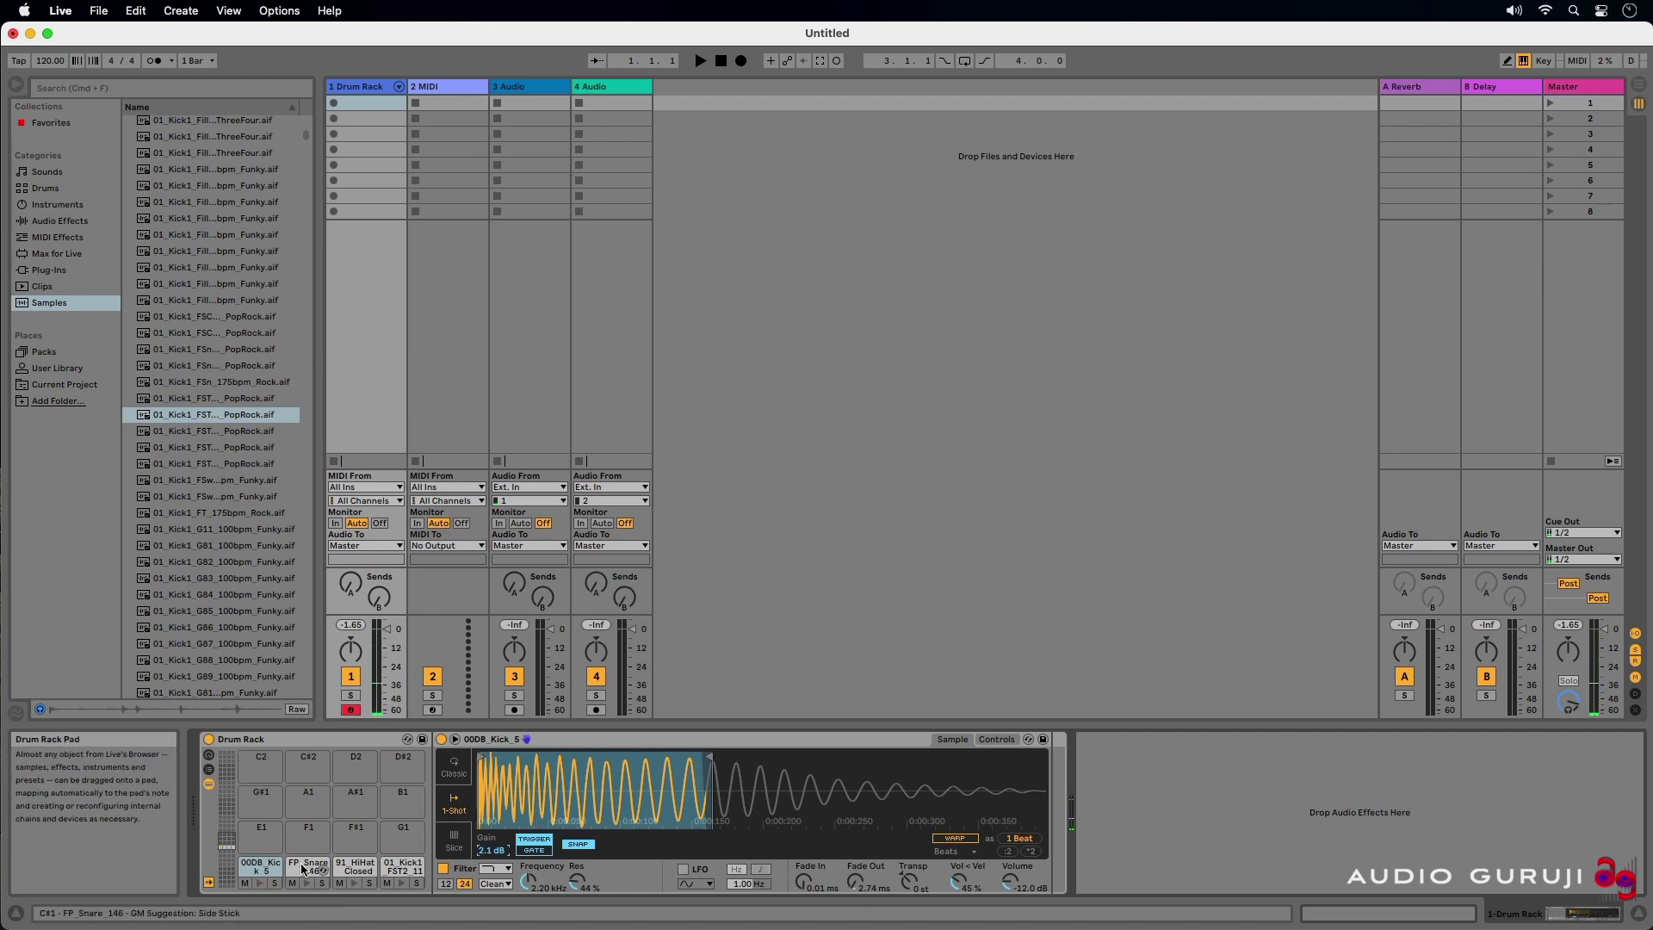
# Enable the snare's filter at 4.57 kHz with 55% resonance and lengthen the snare's fade-out.
pyautogui.click(356, 866)
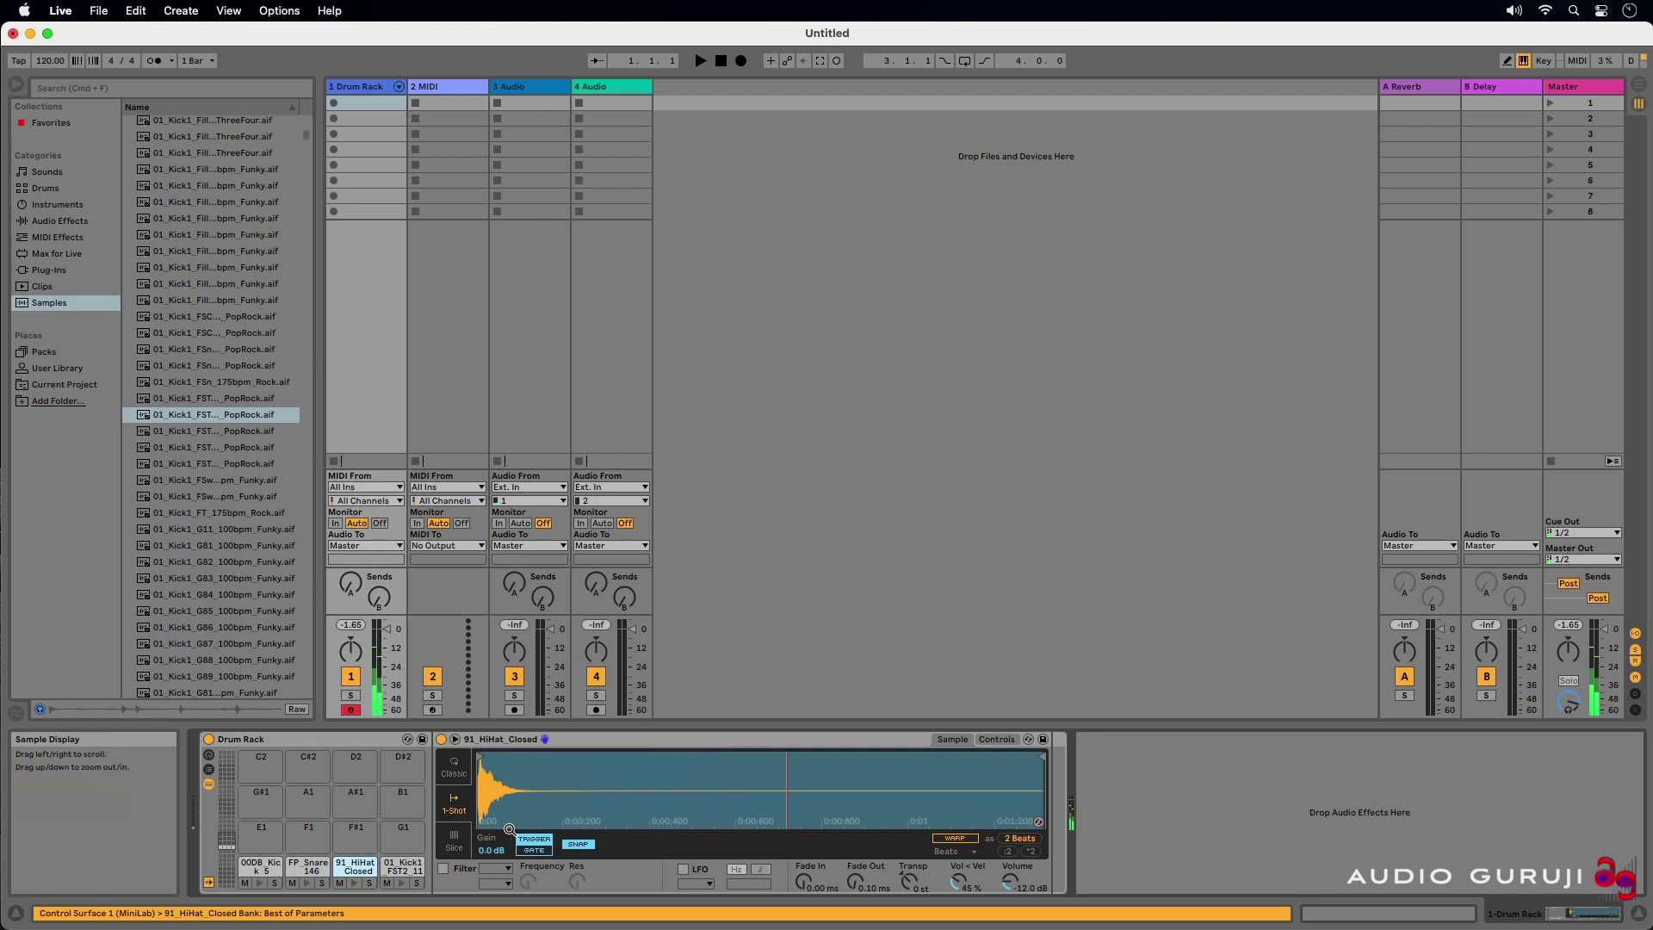
pyautogui.click(307, 866)
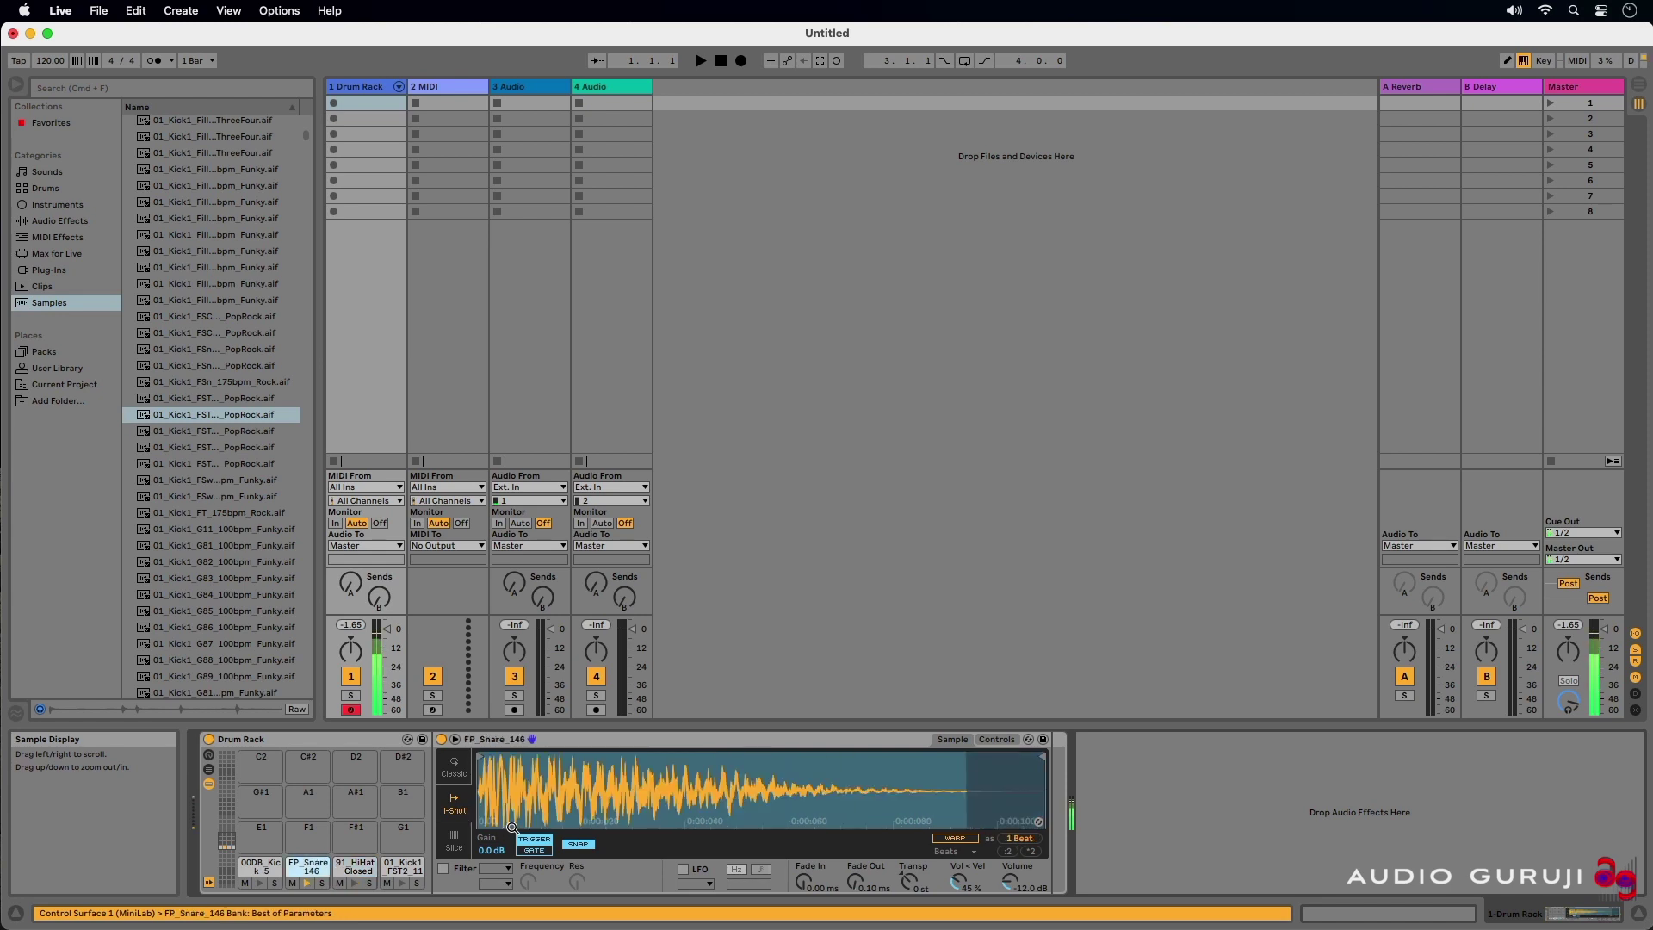
pyautogui.click(442, 868)
pyautogui.moveTo(529, 882); pyautogui.dragTo(577, 865)
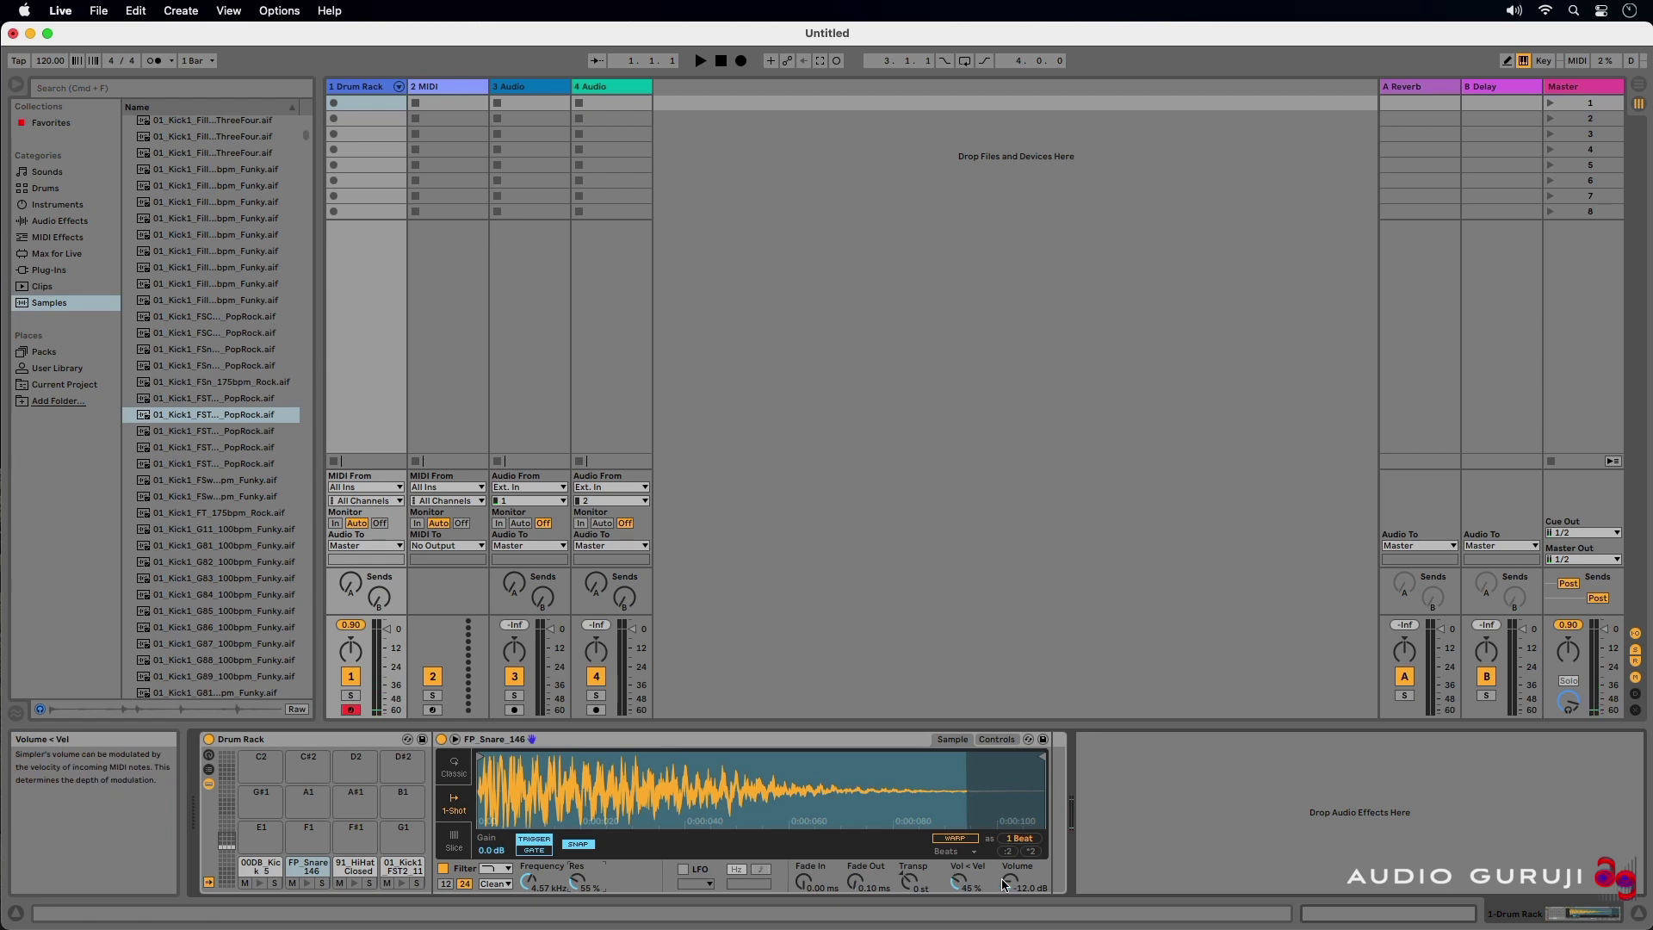
pyautogui.moveTo(854, 881); pyautogui.dragTo(855, 857)
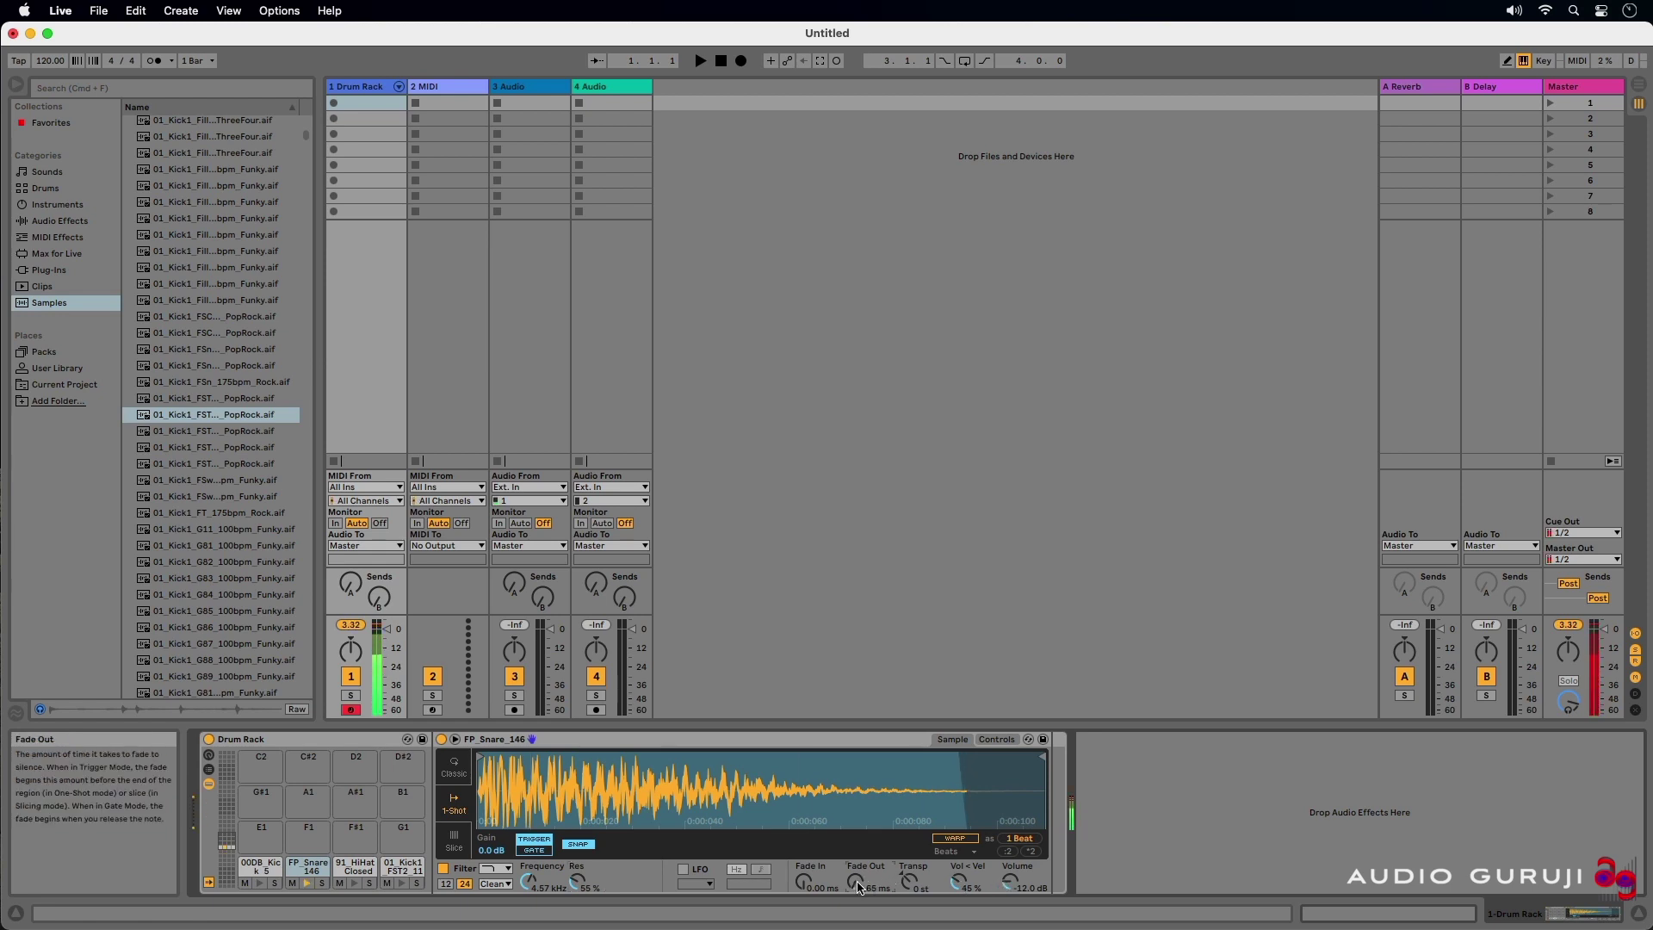
# Enable the closed hi-hat's filter and try other filter types before returning it to low-pass.
pyautogui.click(351, 872)
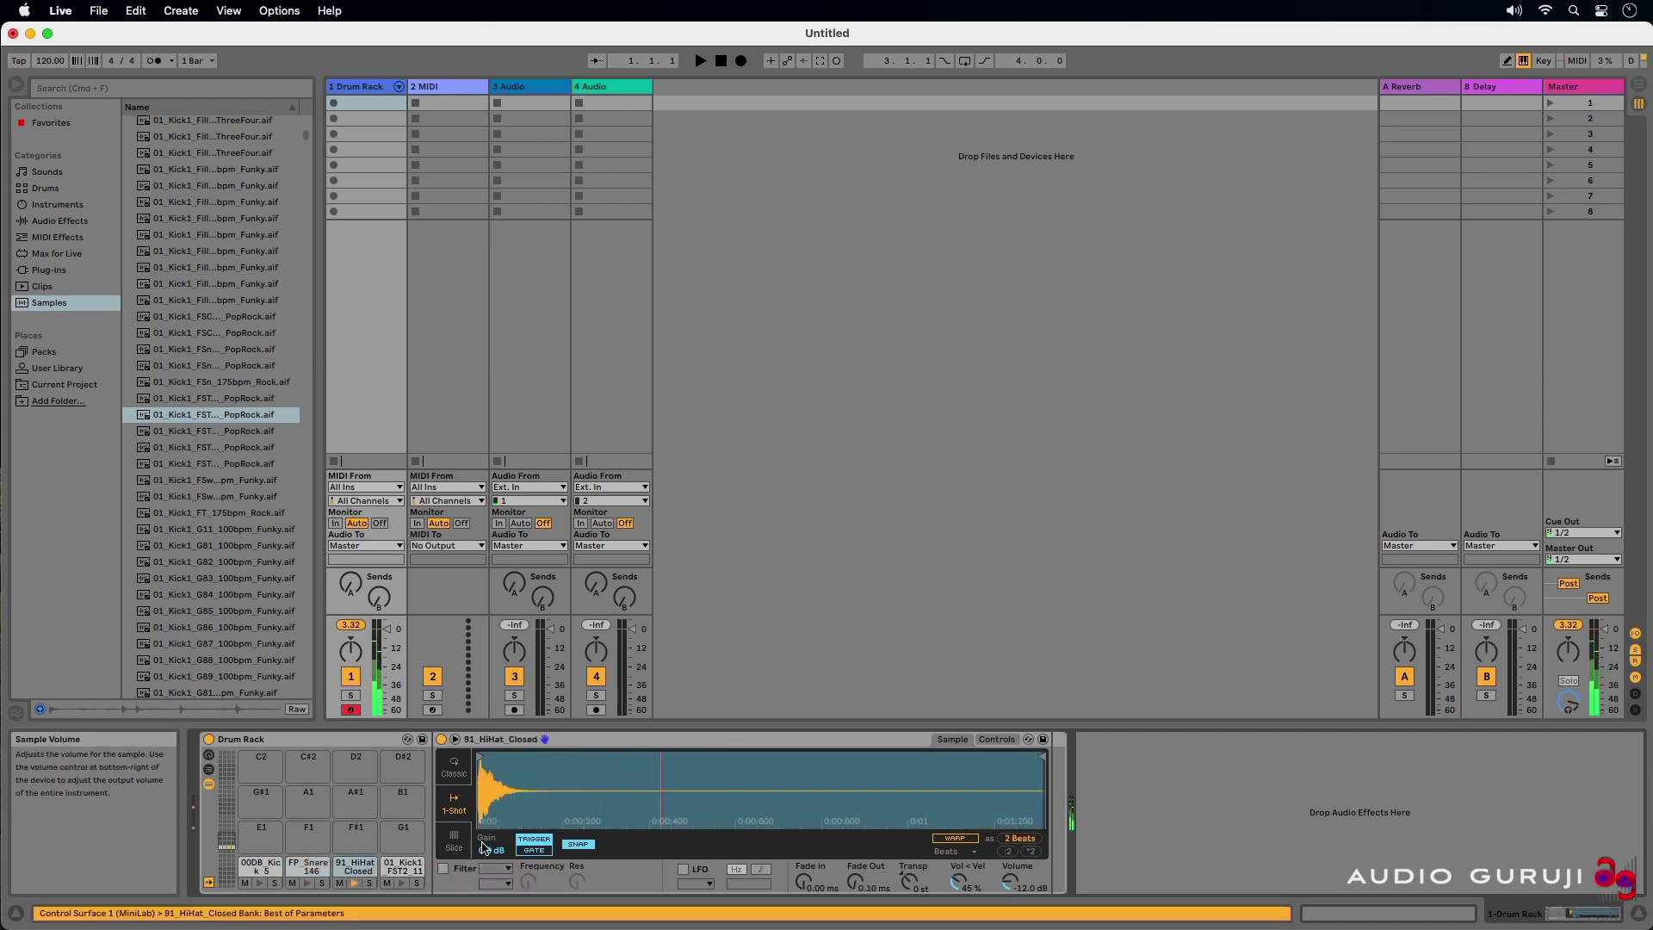
pyautogui.click(443, 869)
pyautogui.click(496, 867)
pyautogui.click(492, 833)
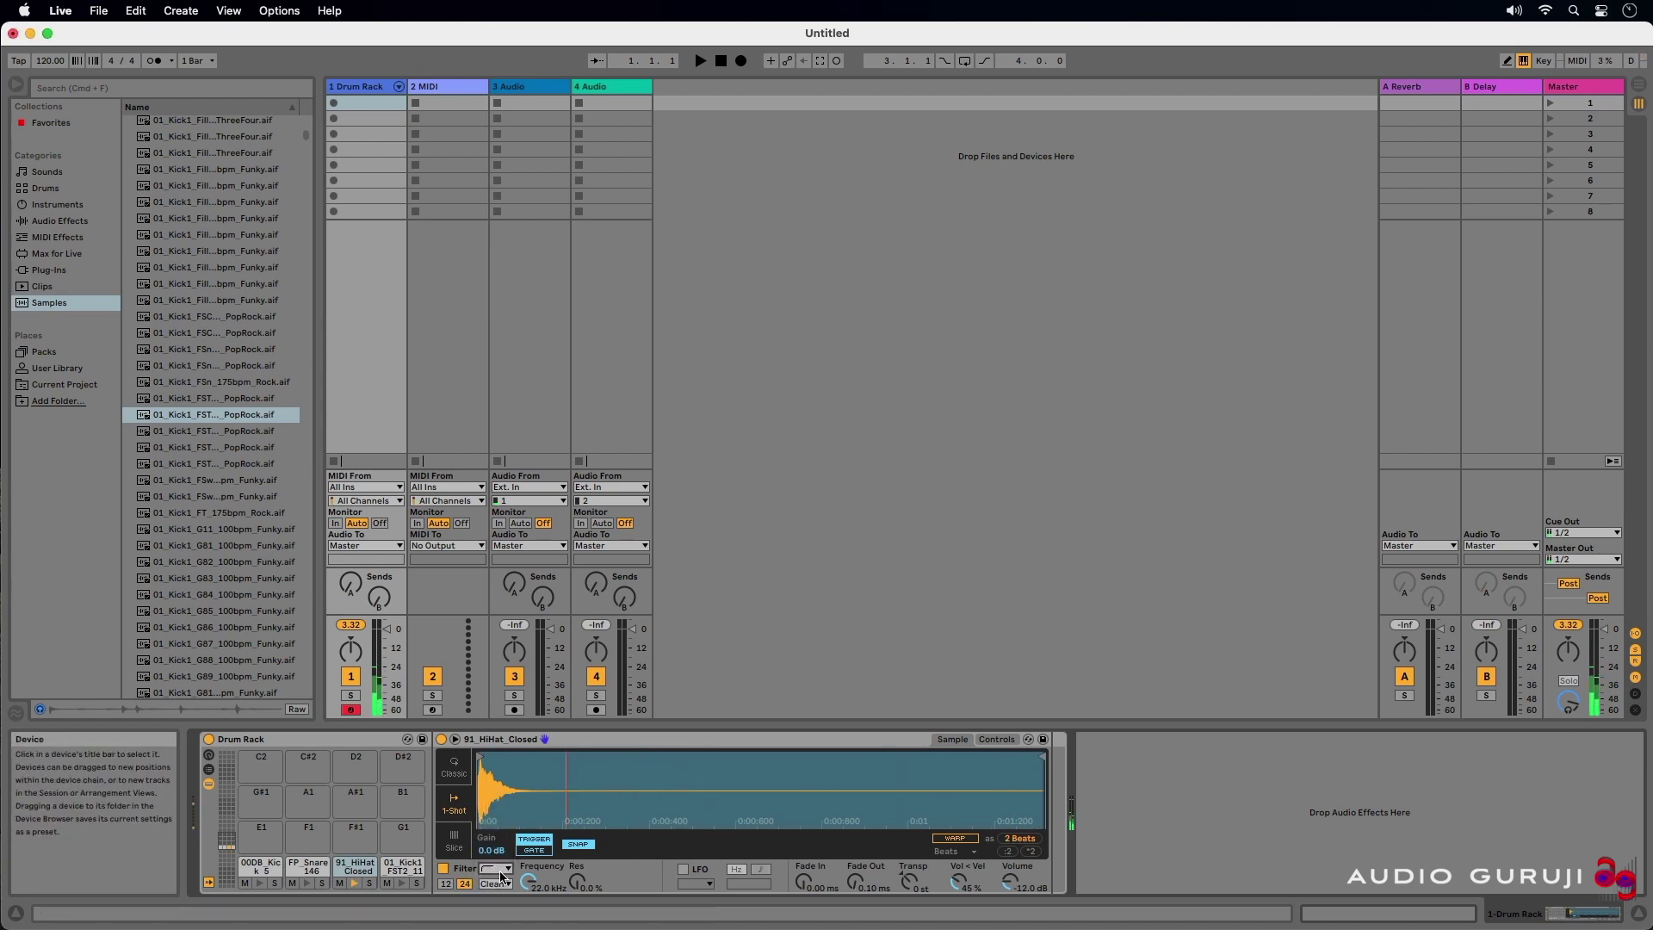
pyautogui.click(505, 870)
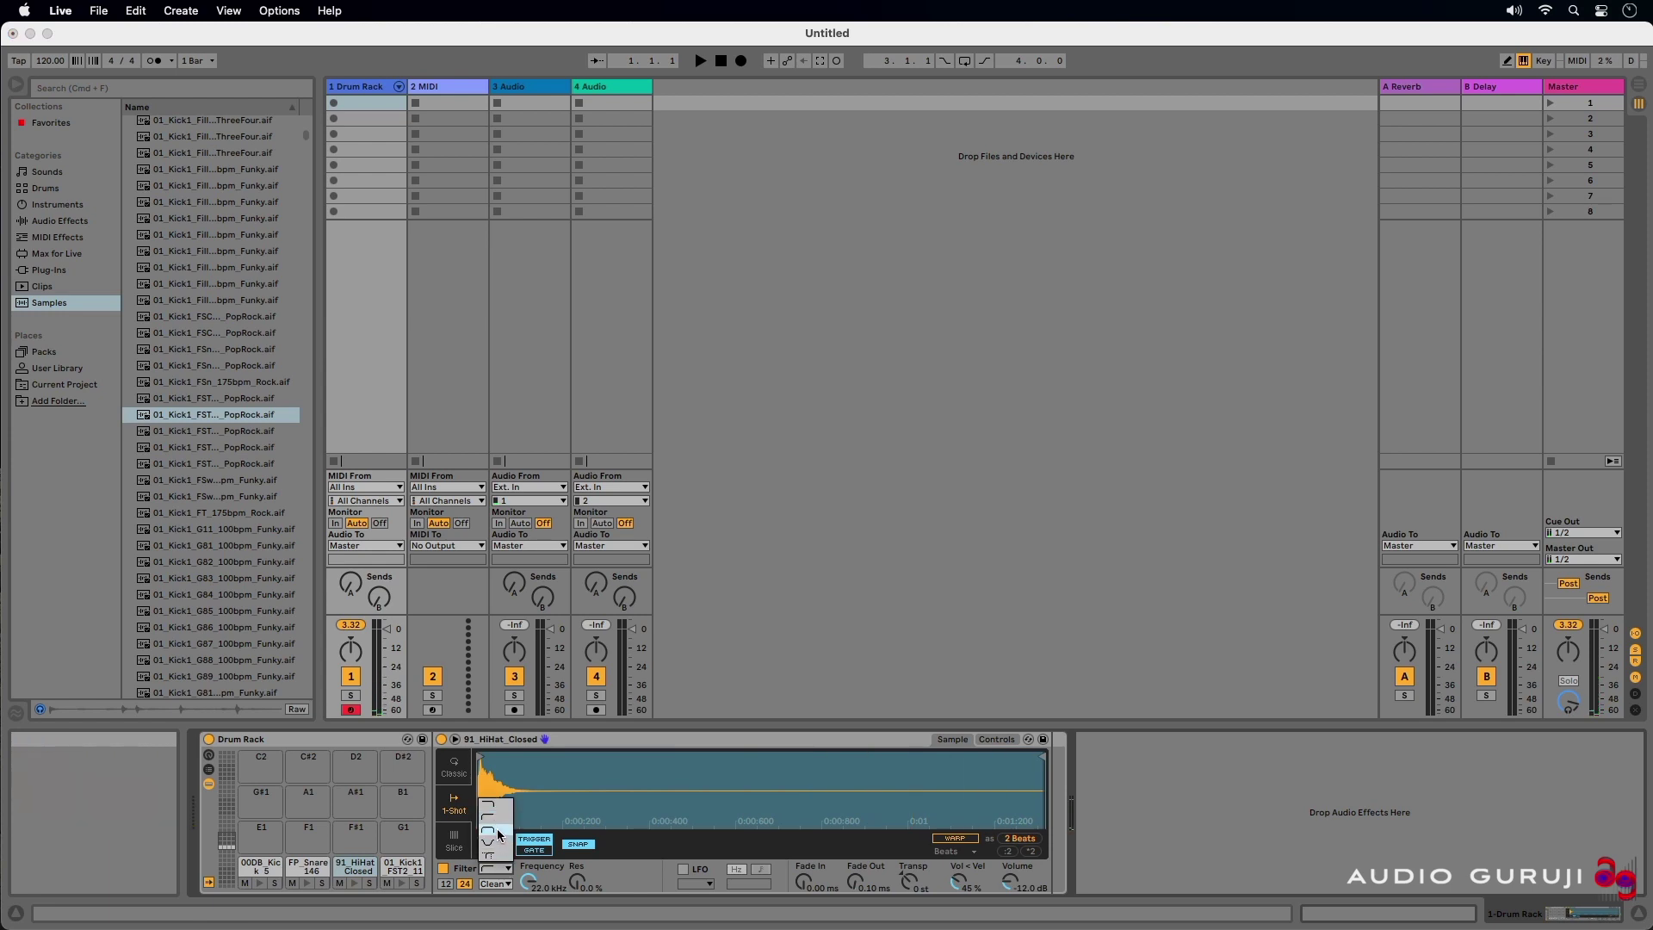
pyautogui.click(497, 830)
pyautogui.click(497, 869)
pyautogui.click(499, 809)
# Replace the Clean circuit of the hi-hat's filter with another circuit type and adjust the filter's drive and resonance.
pyautogui.moveTo(528, 881)
pyautogui.mouseDown()
pyautogui.moveTo(528, 904)
pyautogui.moveTo(528, 881)
pyautogui.mouseUp()
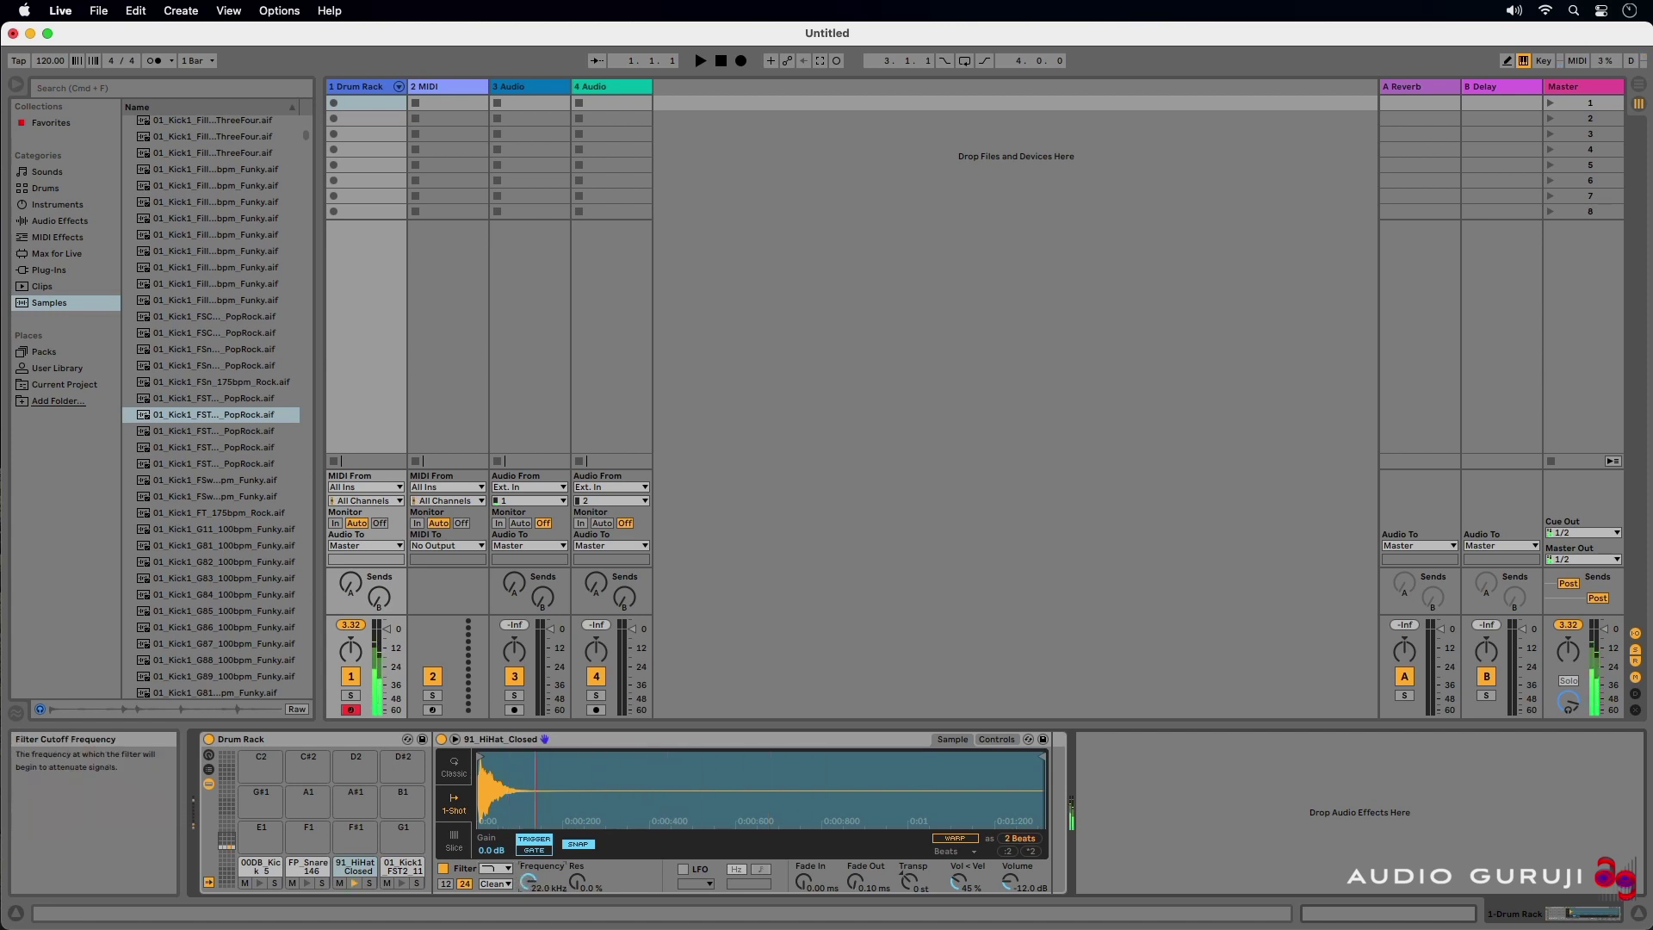
pyautogui.click(495, 884)
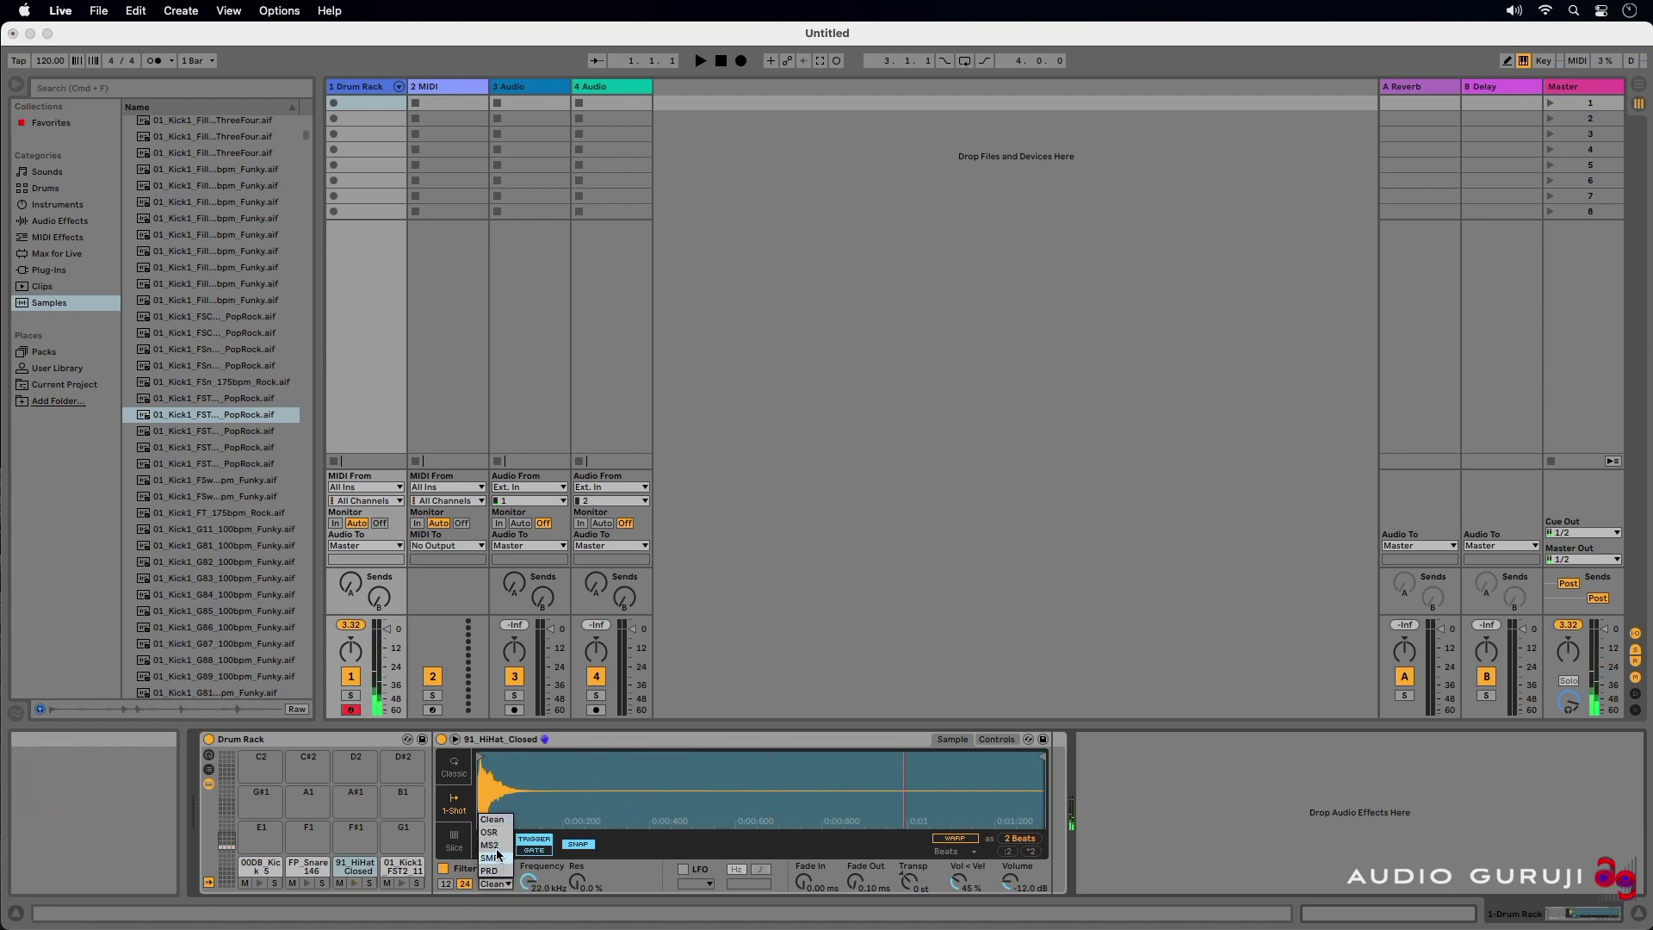
pyautogui.click(507, 866)
pyautogui.moveTo(616, 881); pyautogui.dragTo(578, 877)
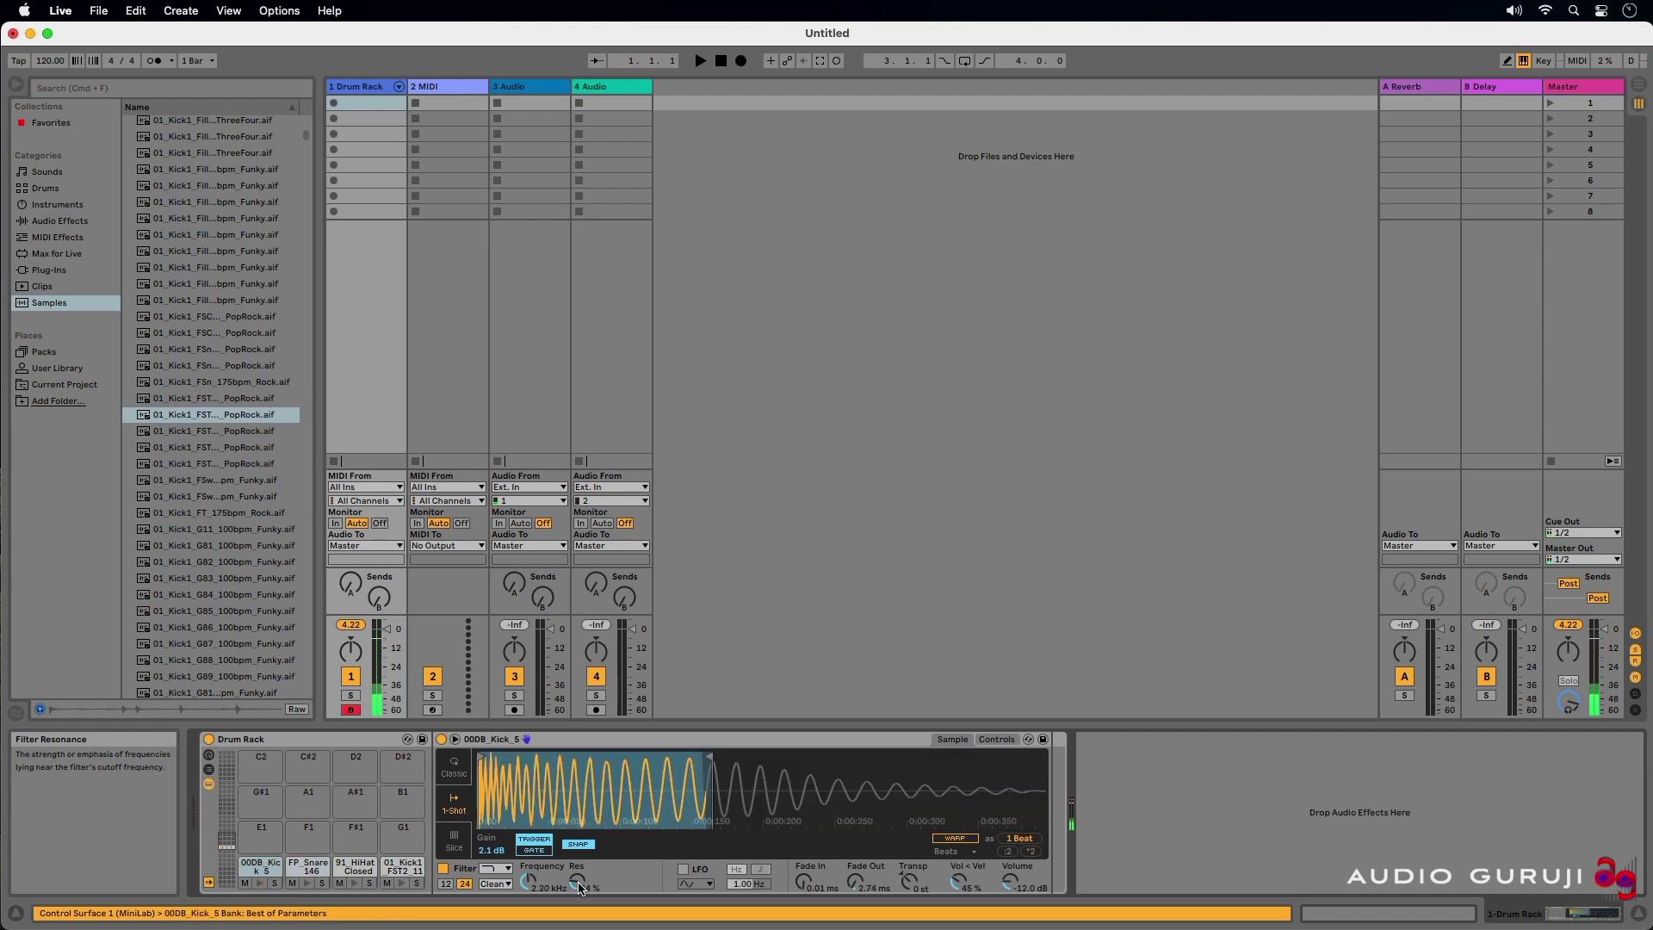
# Play the drum clip on the Drum Rack track through and stop playback.
pyautogui.click(371, 103)
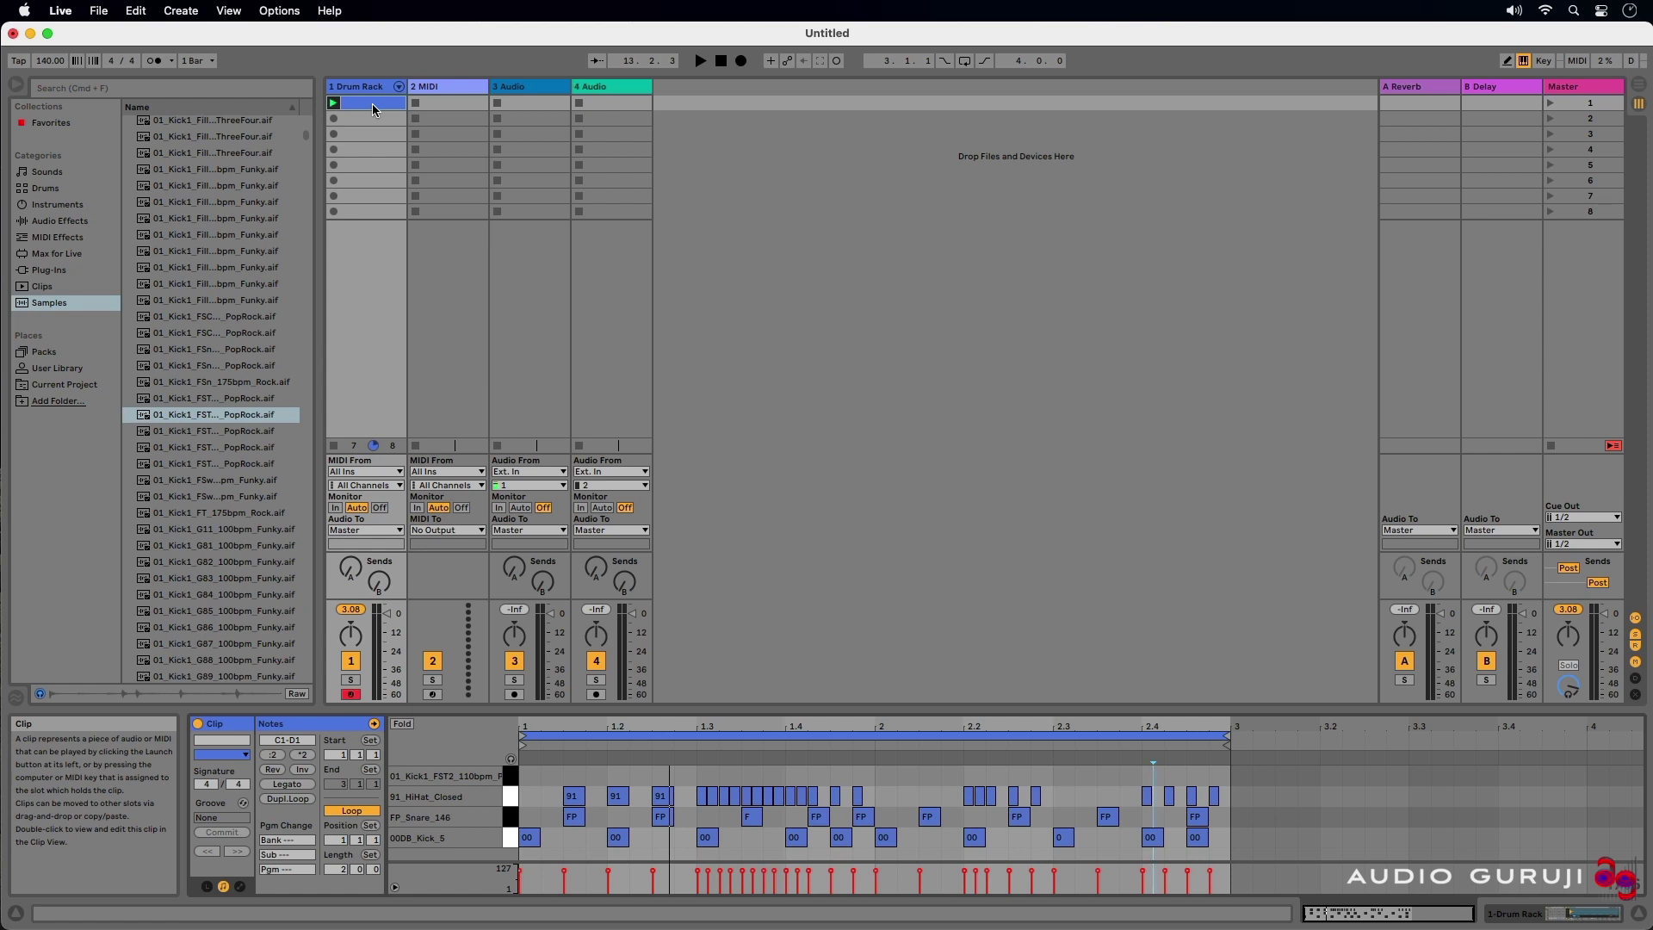
pyautogui.press('space')
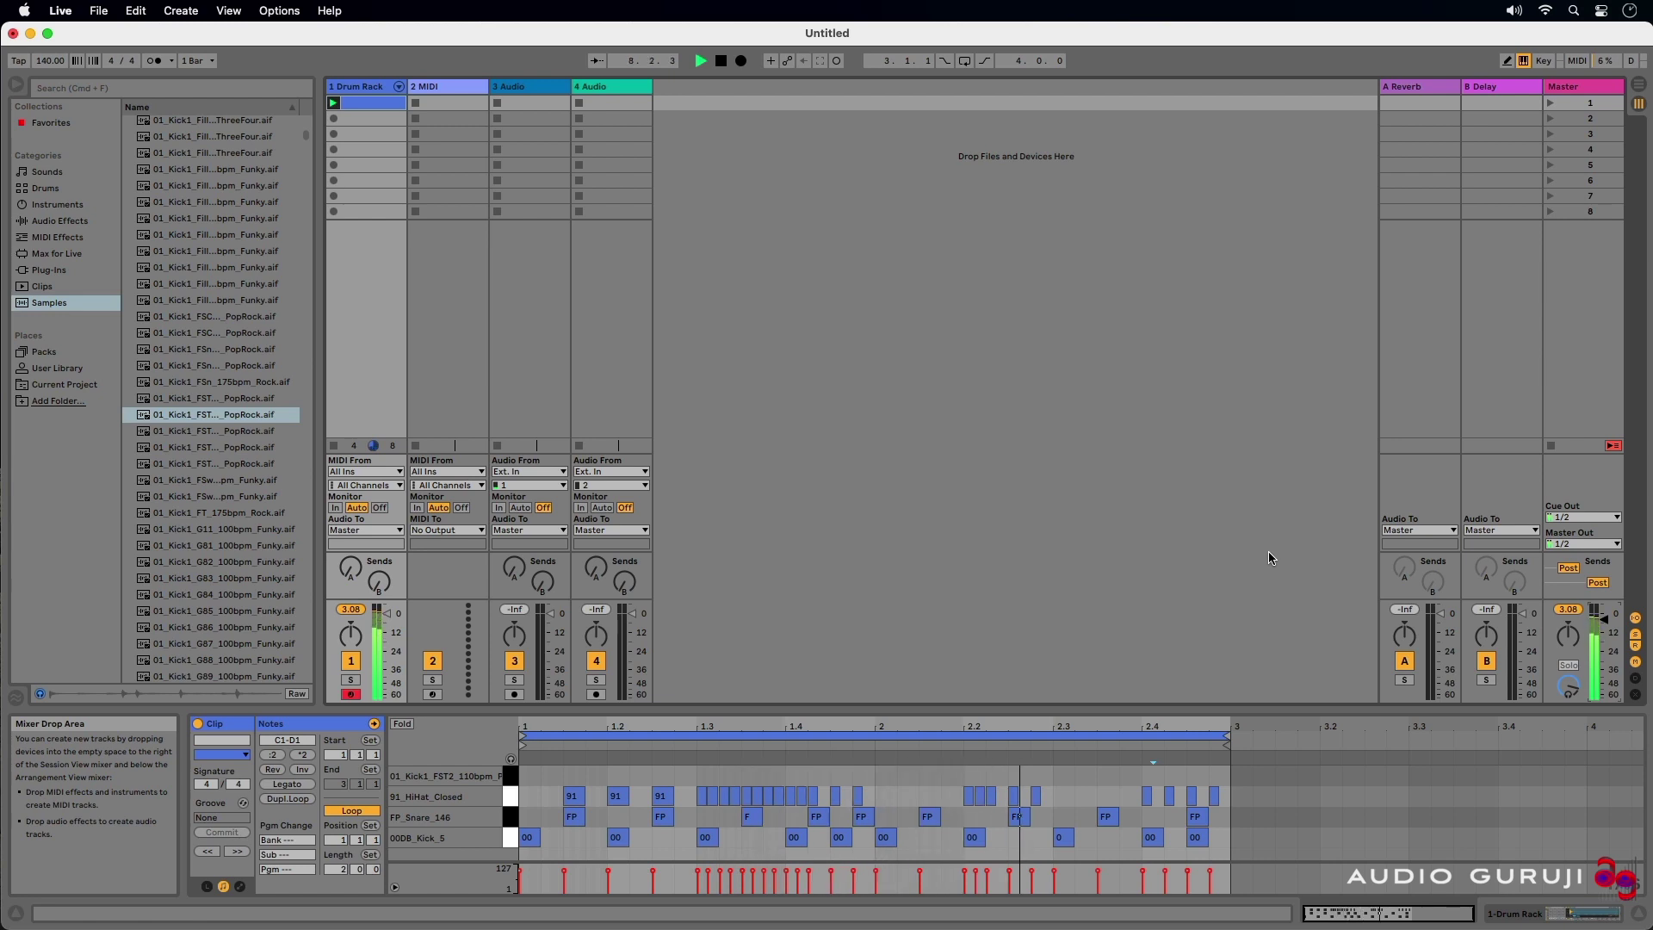
pyautogui.press('space')
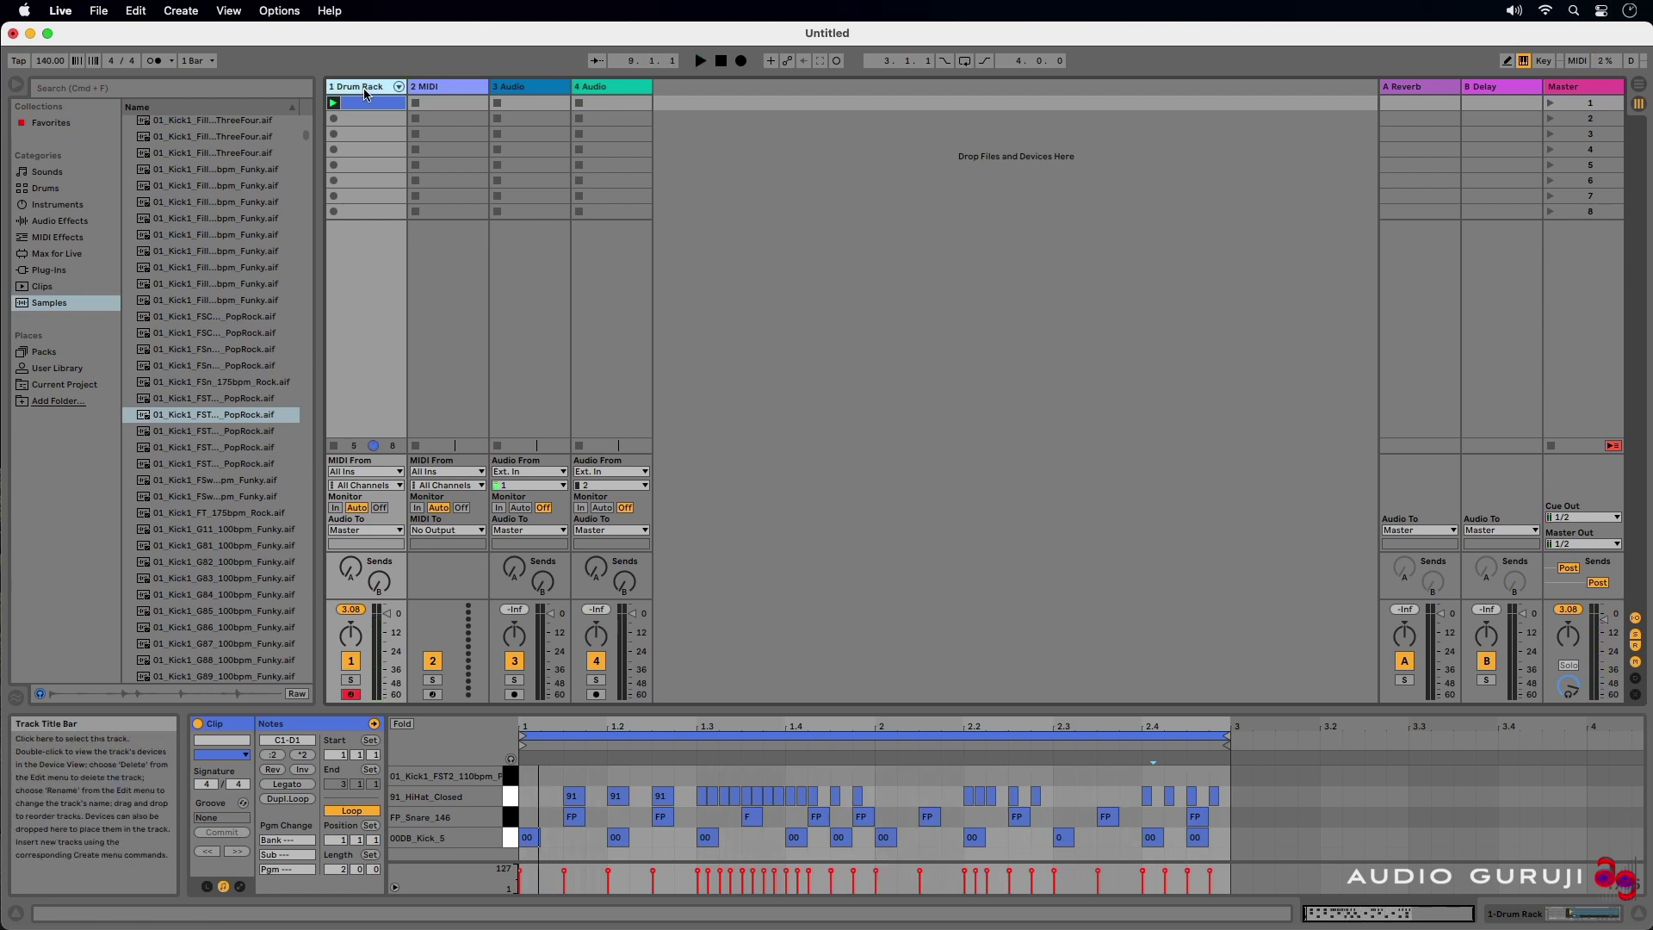
# With the drum clip playing, search the samples for "kick" and replace the kick pad's sample with 00DB_Kick_Nice_clonk.aif.
pyautogui.doubleClick(365, 95)
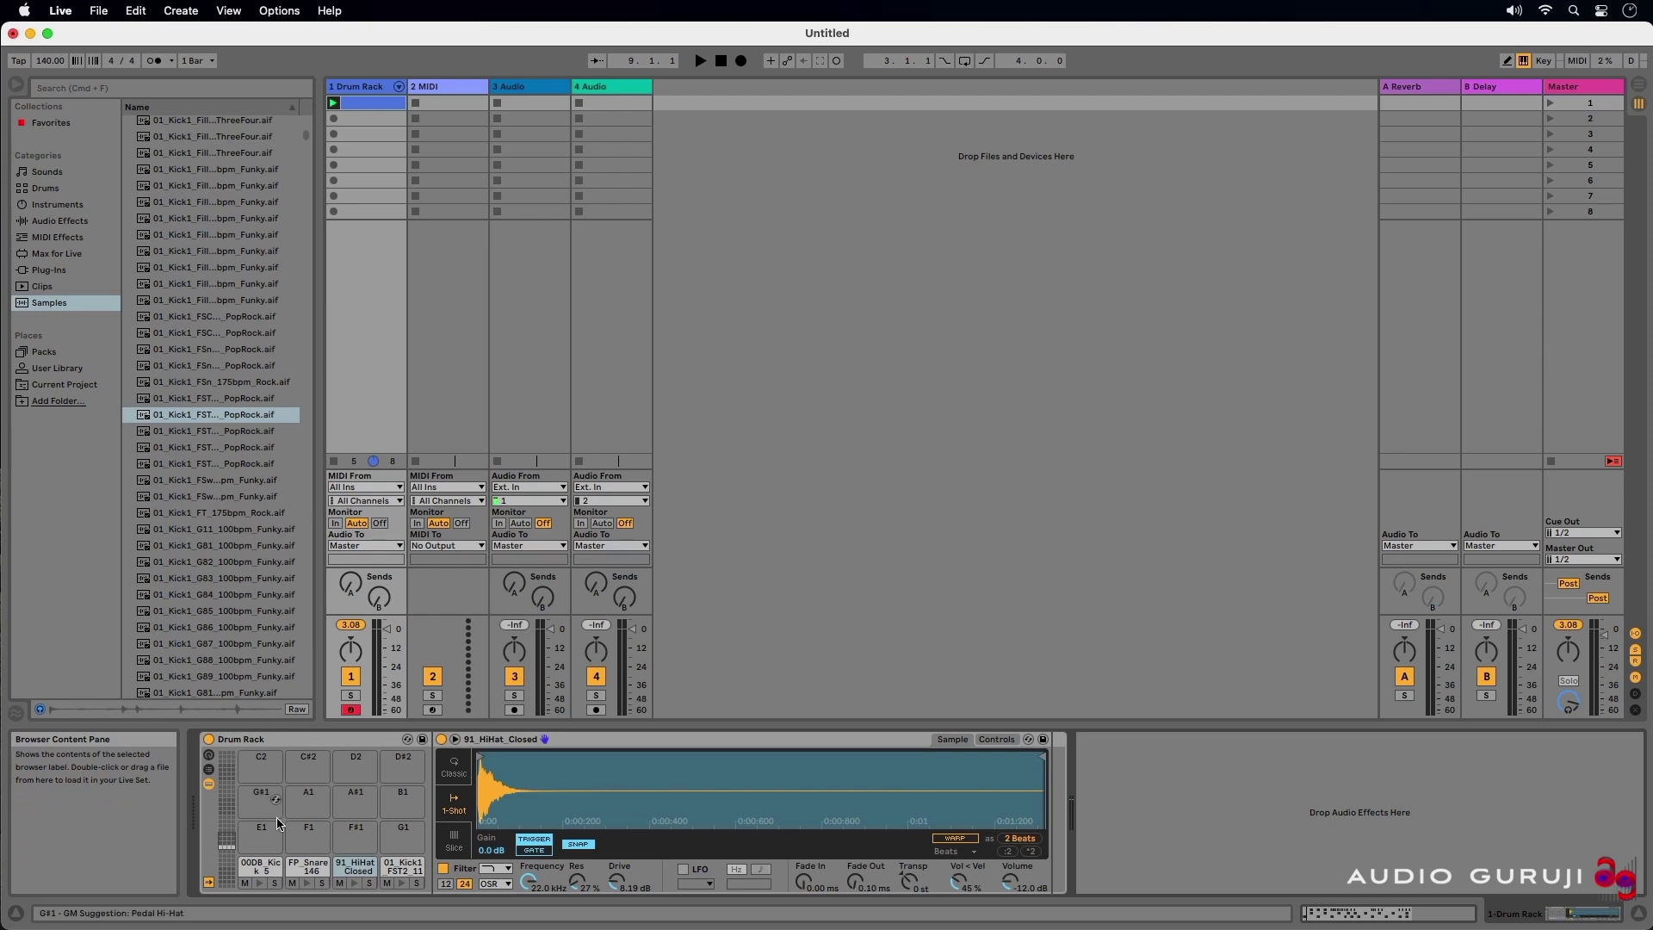
pyautogui.click(258, 870)
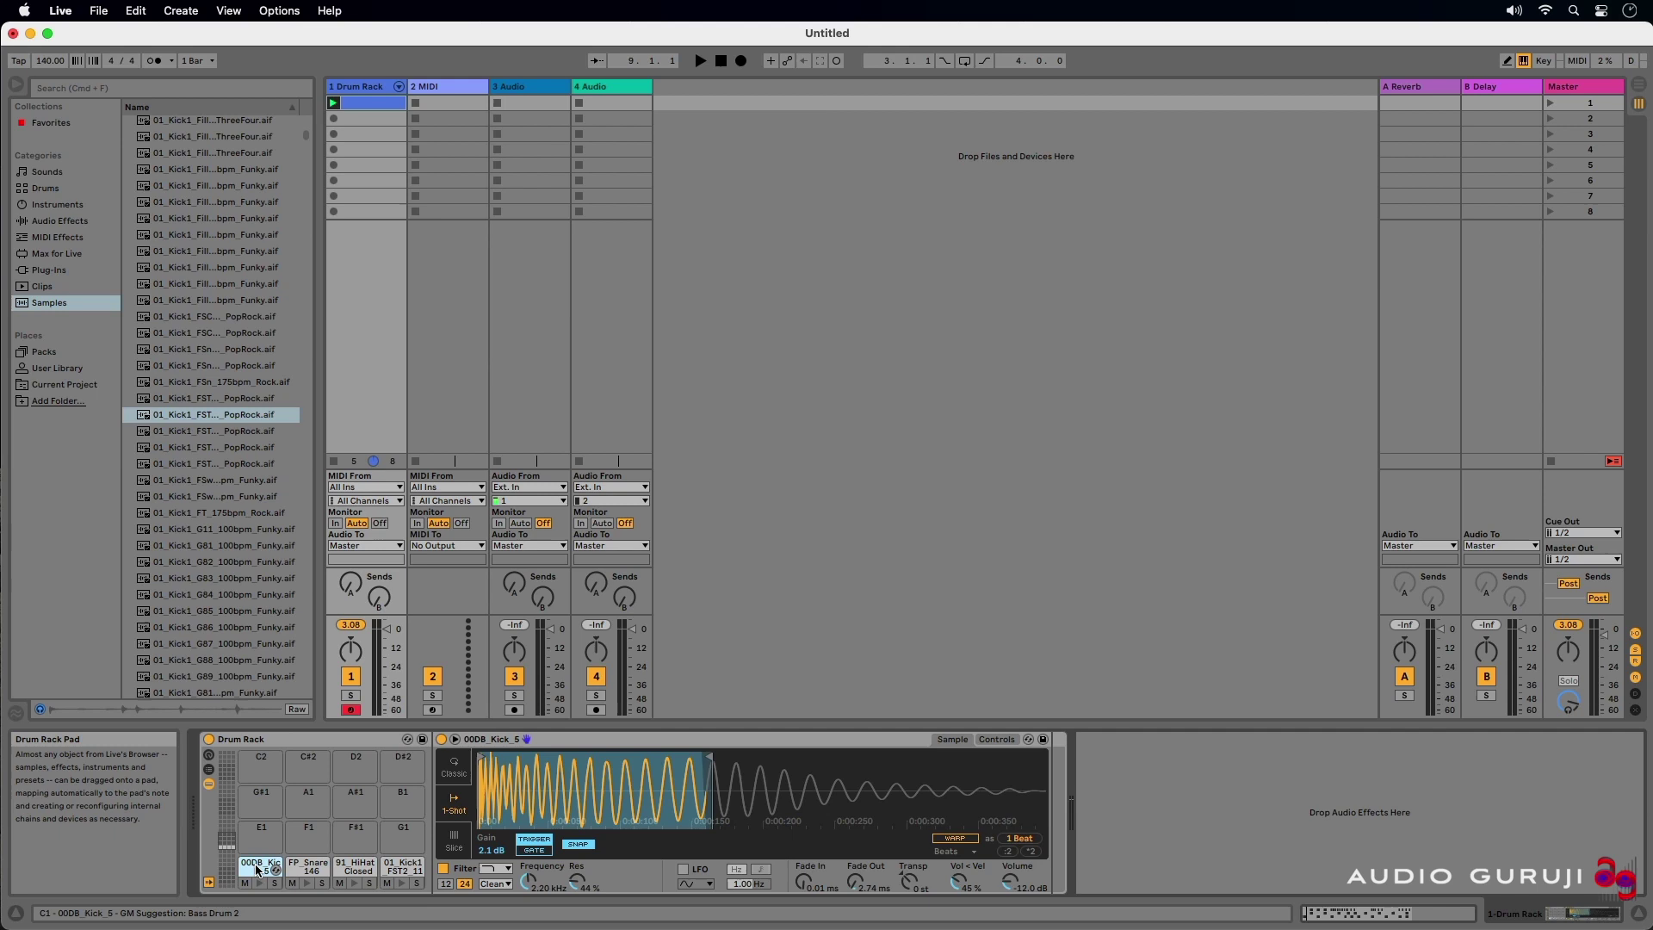
pyautogui.press('space')
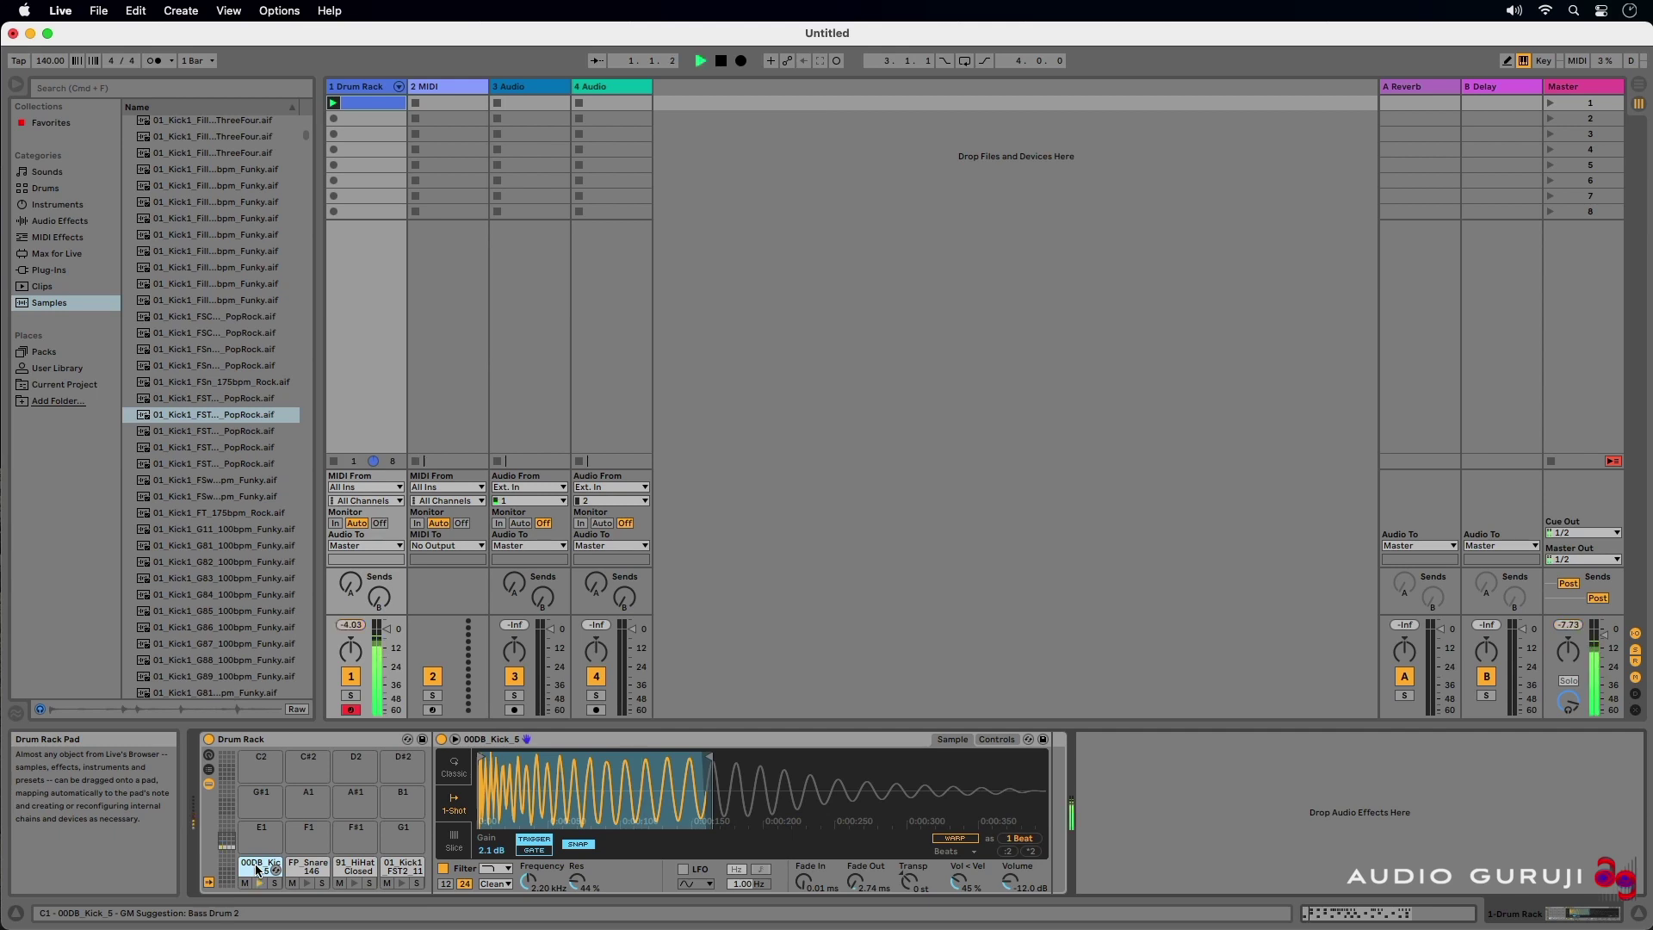
pyautogui.click(151, 90)
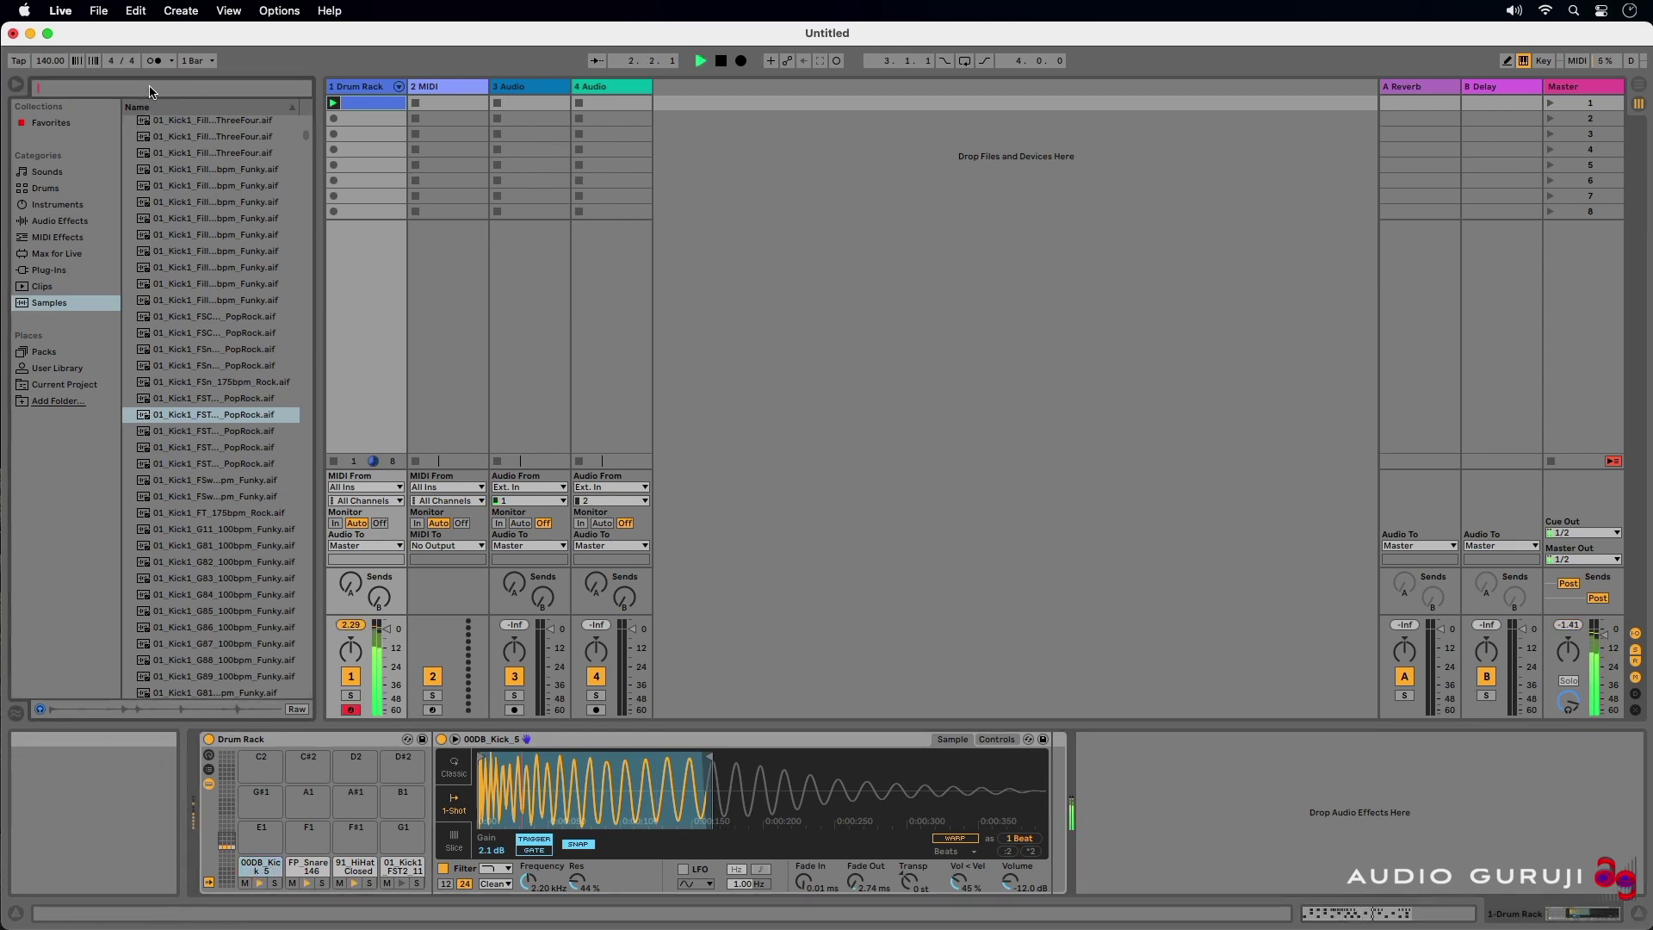
pyautogui.write('kick')
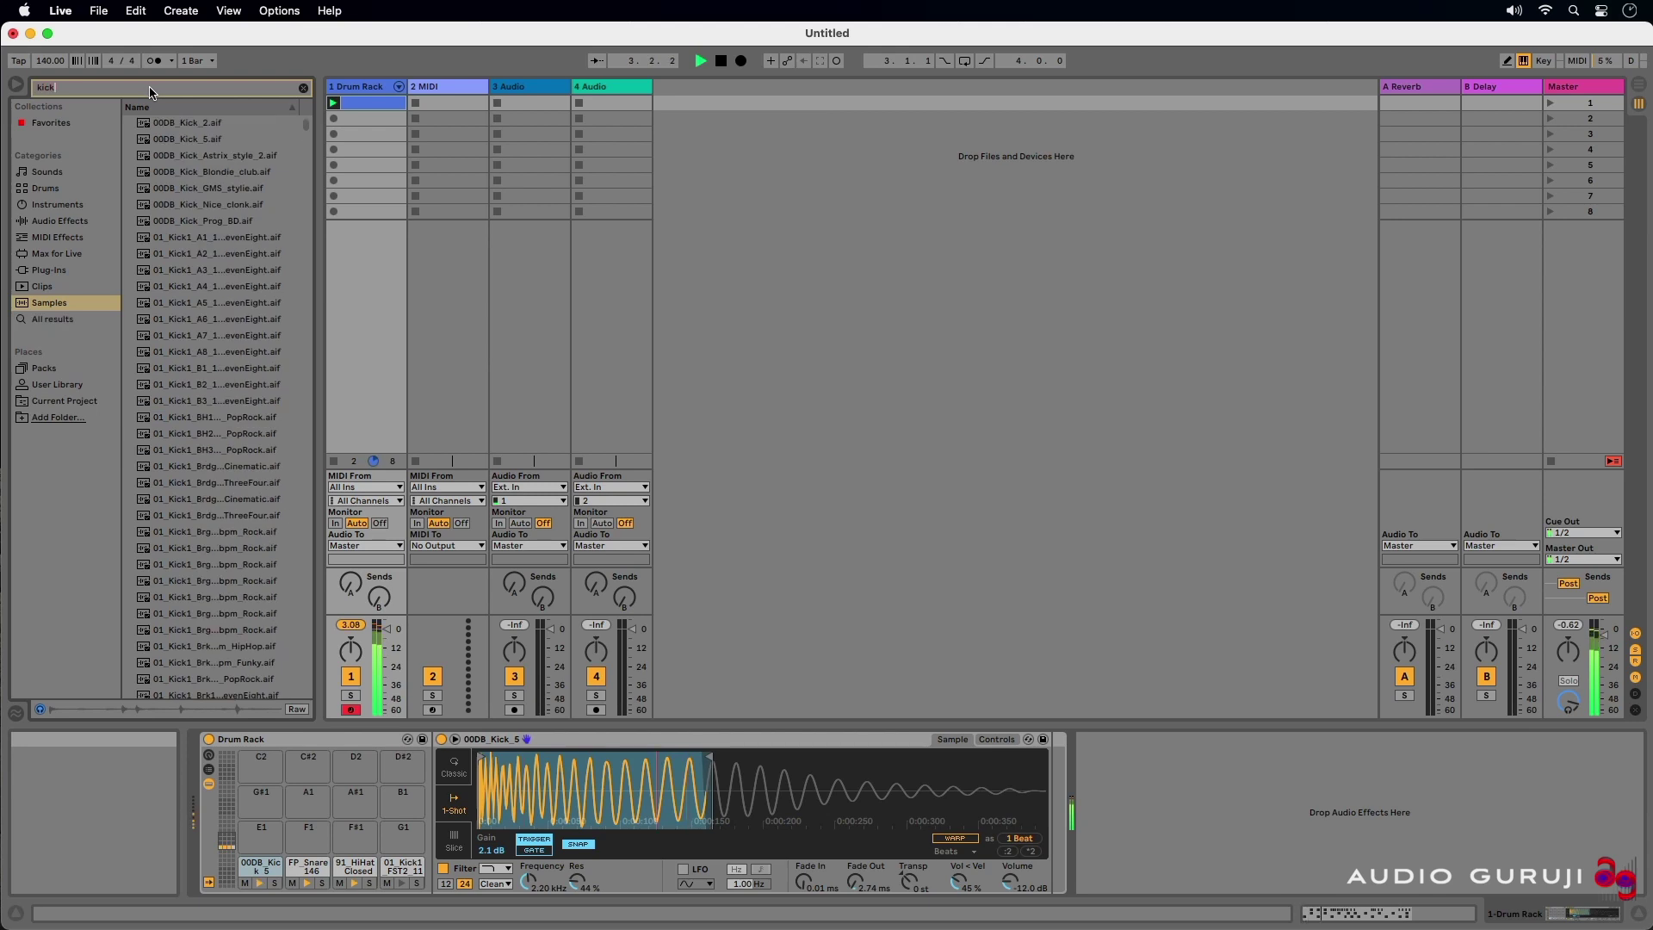
pyautogui.click(214, 208)
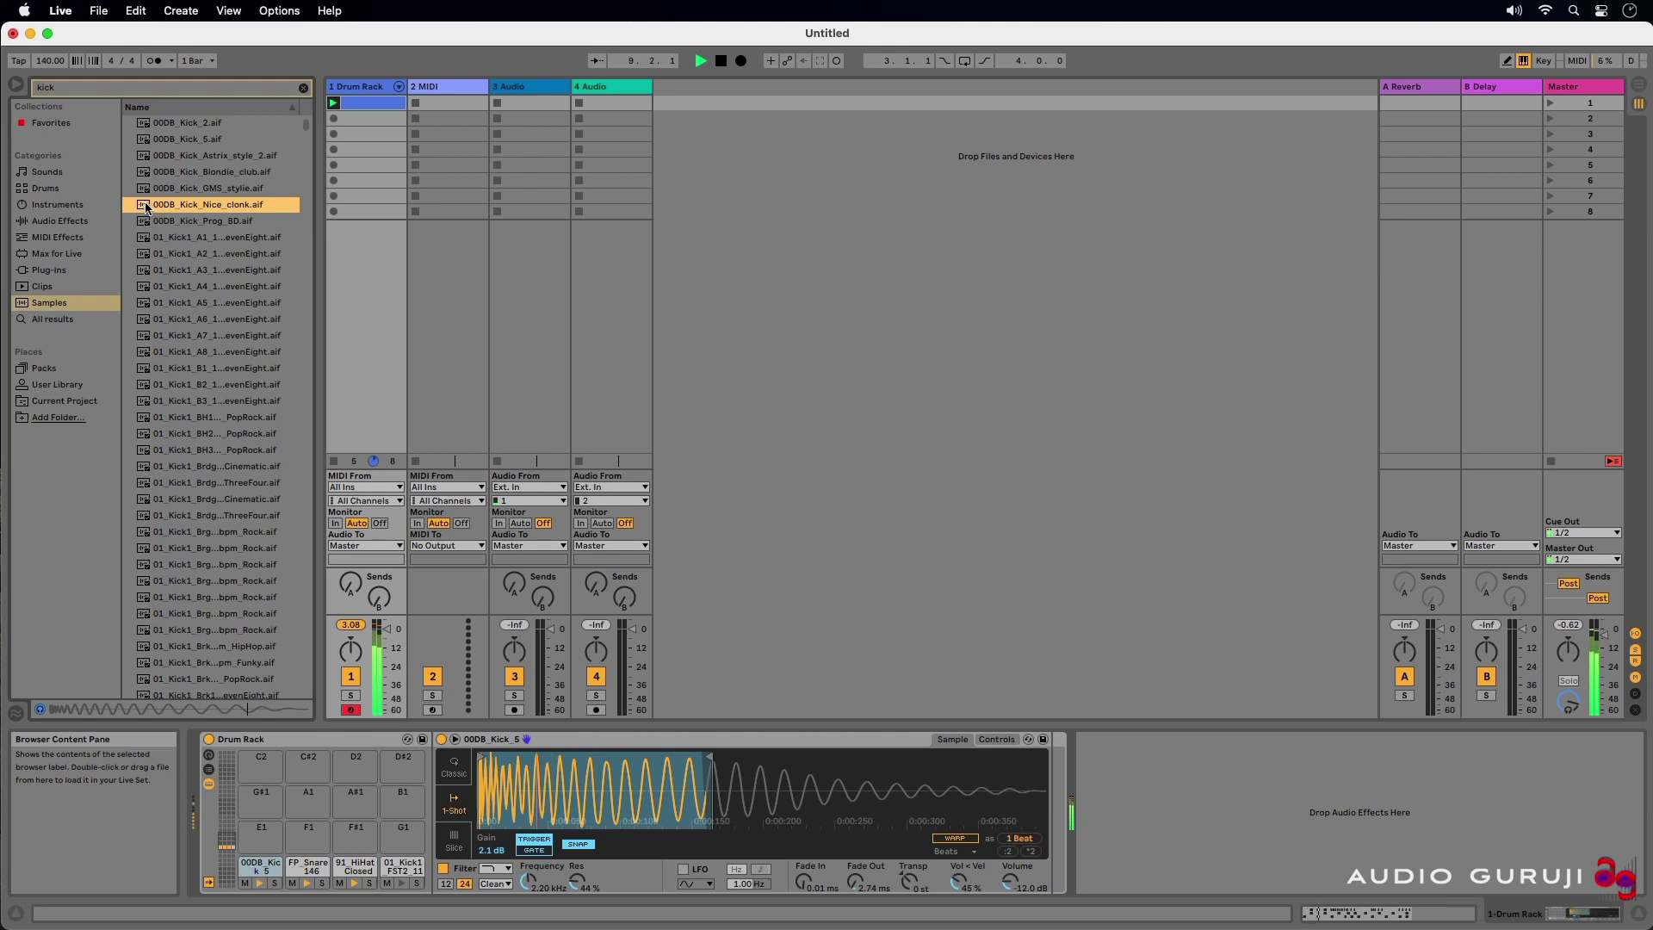
pyautogui.moveTo(147, 207); pyautogui.dragTo(255, 868)
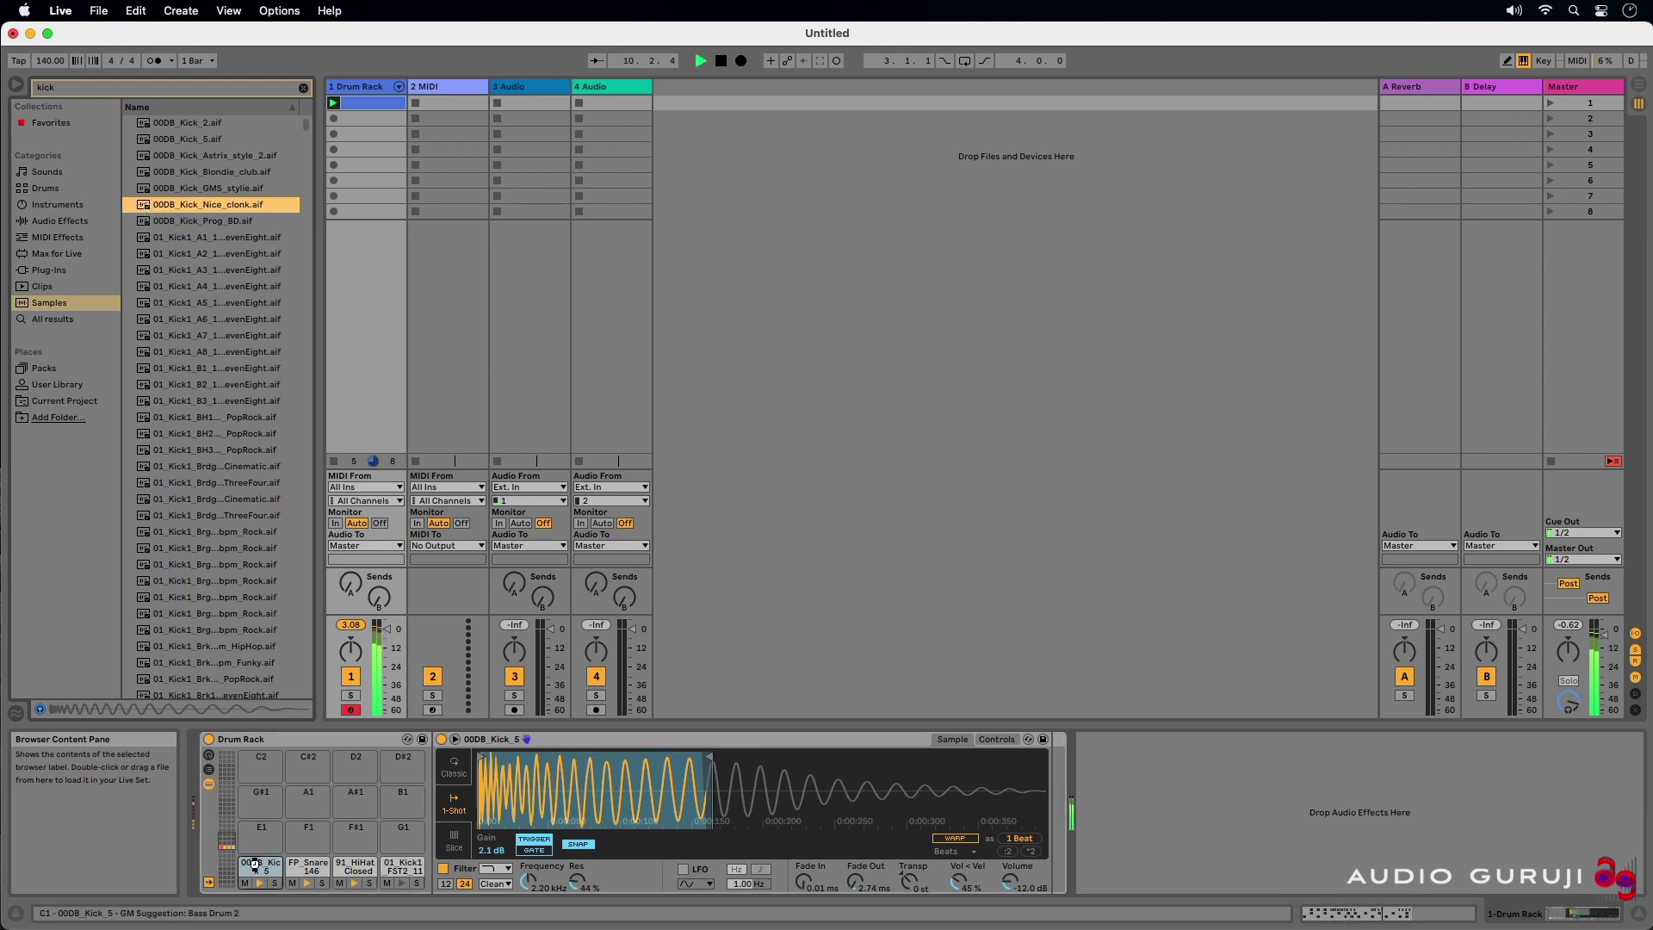
# Select the snare pad in the Drum Rack and search the samples for "snare".
pyautogui.click(306, 866)
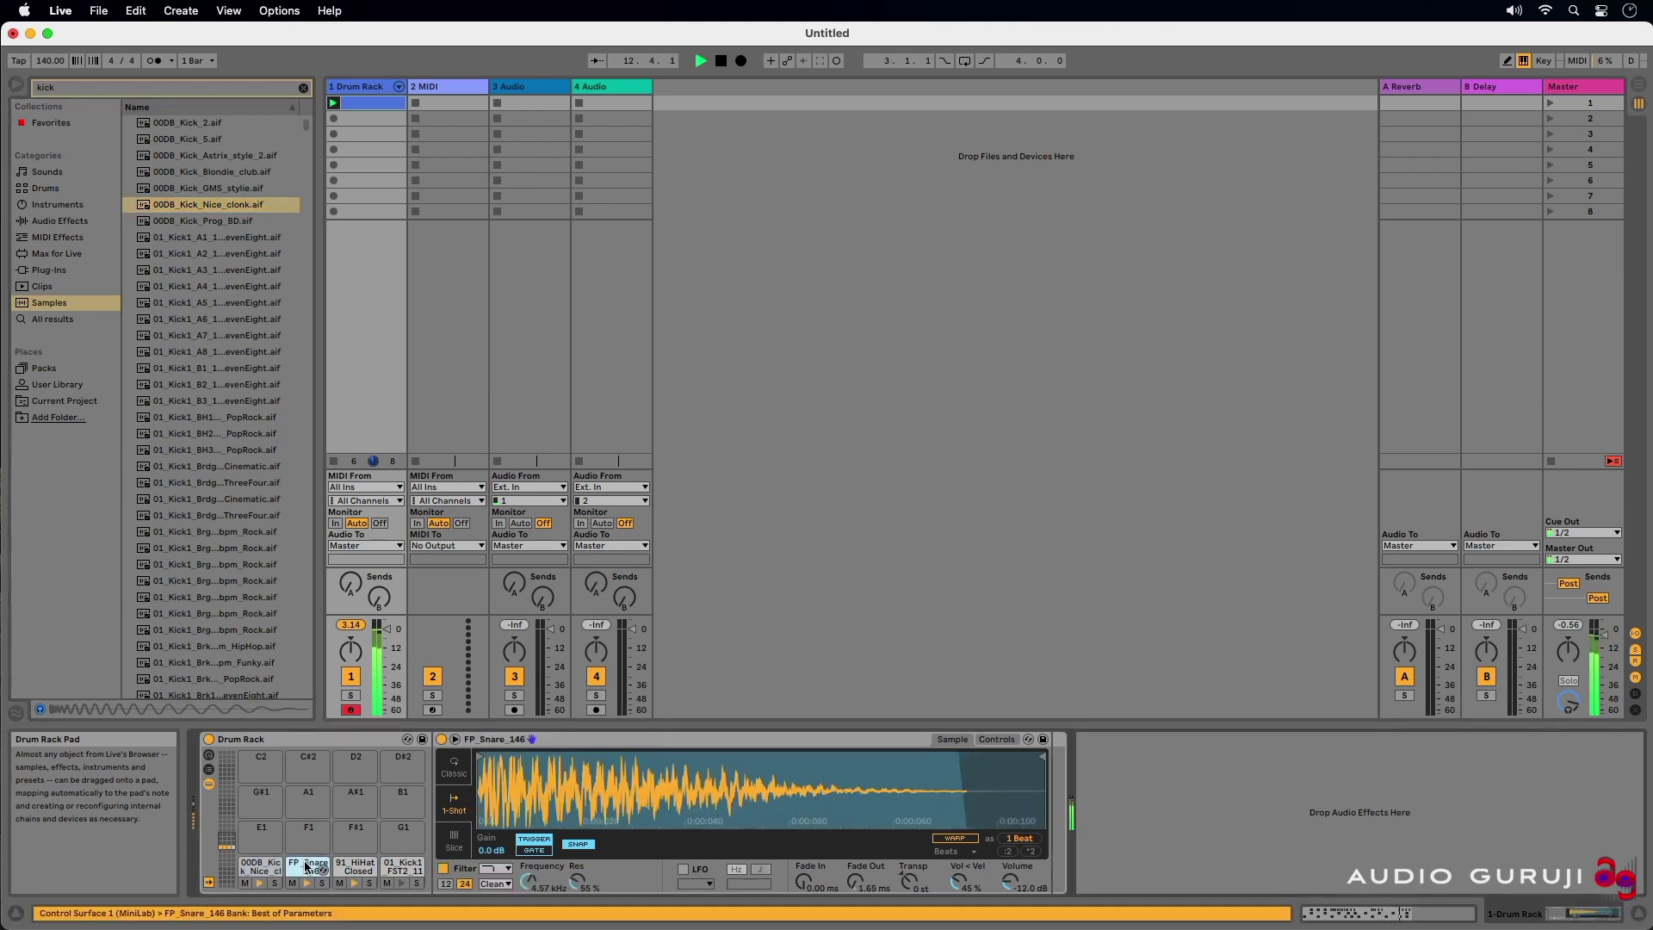
pyautogui.click(177, 90)
pyautogui.press('BackSpace')
pyautogui.press('BackSpace')
pyautogui.press('BackSpace')
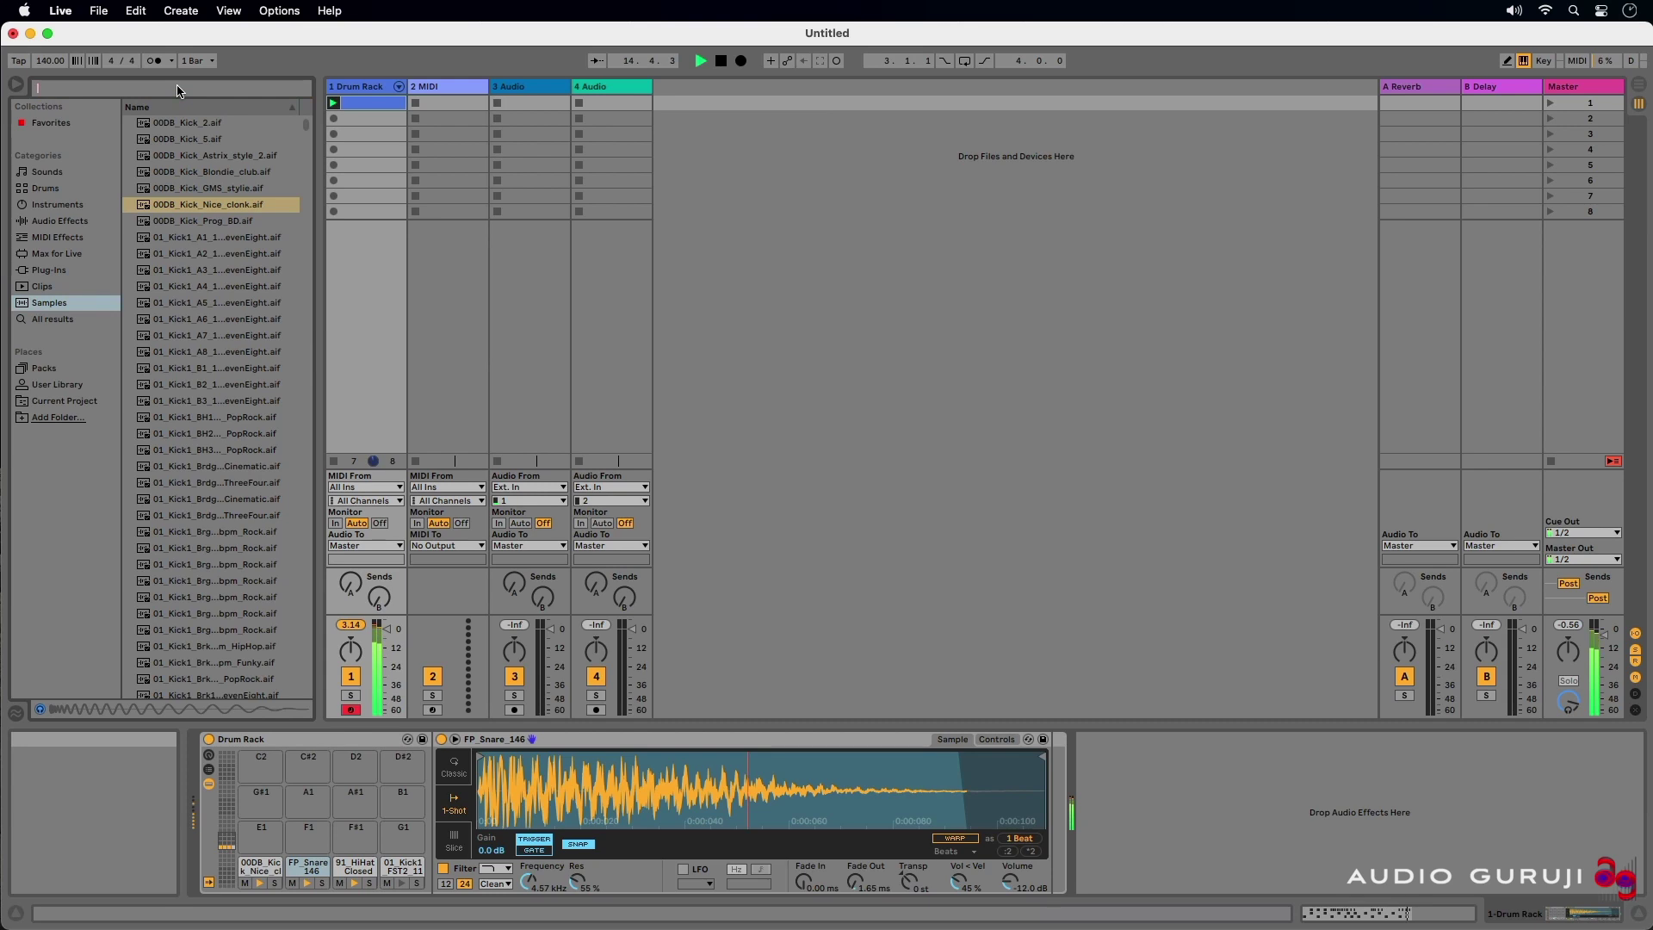
pyautogui.write('snare')
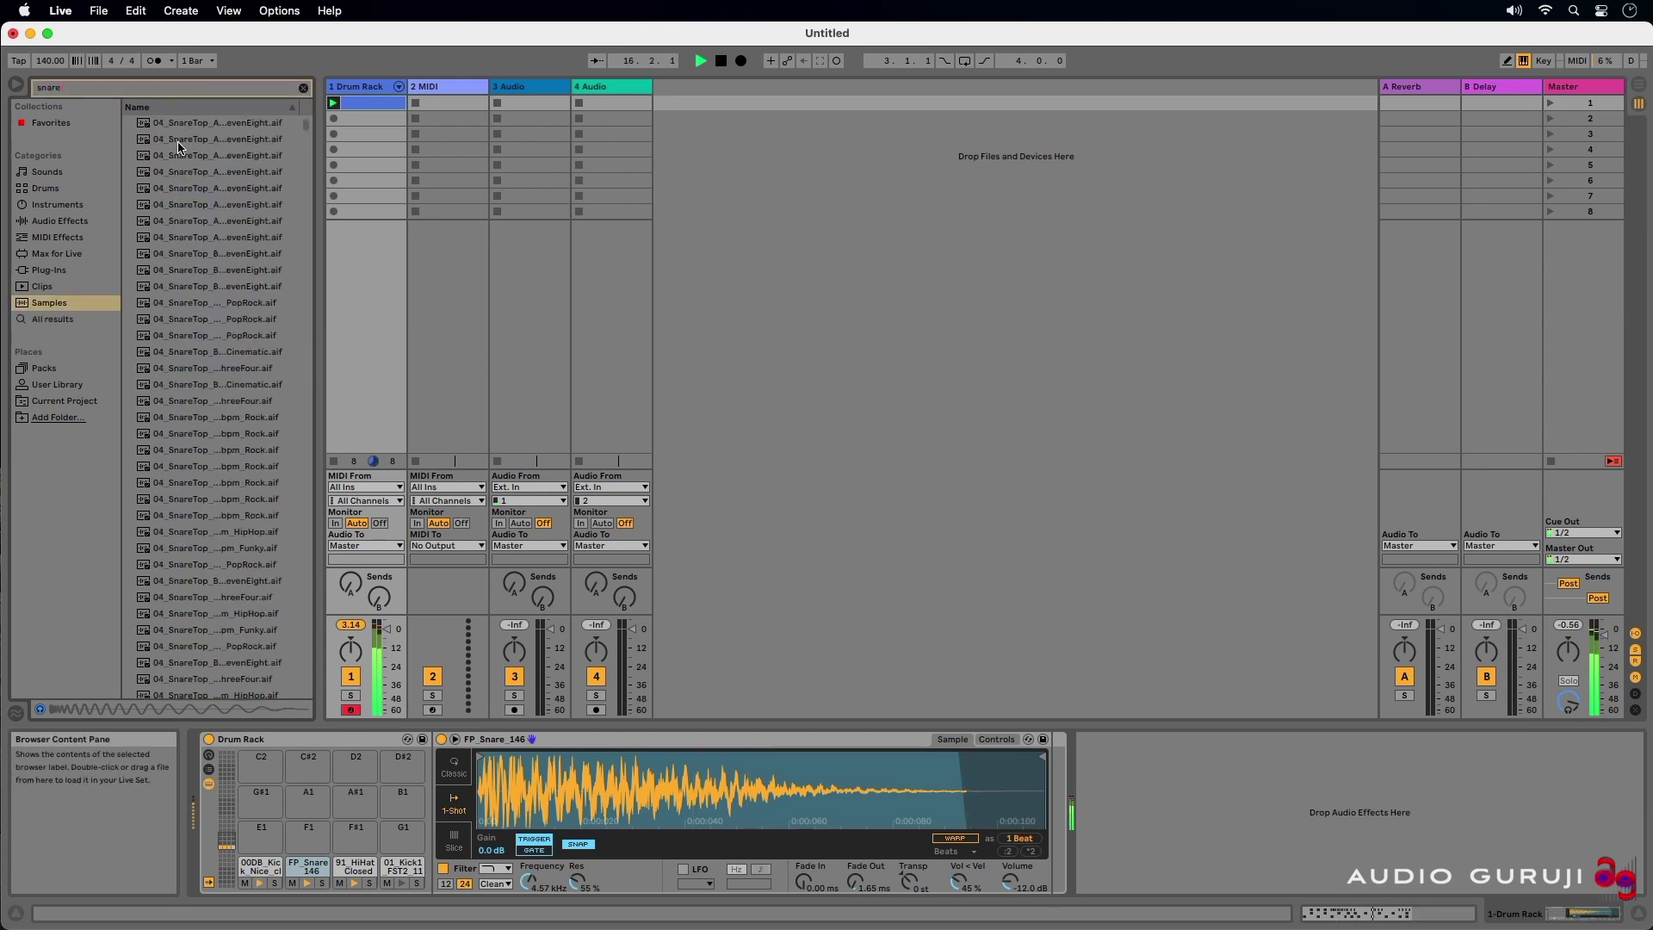
pyautogui.moveTo(306, 129); pyautogui.dragTo(308, 466)
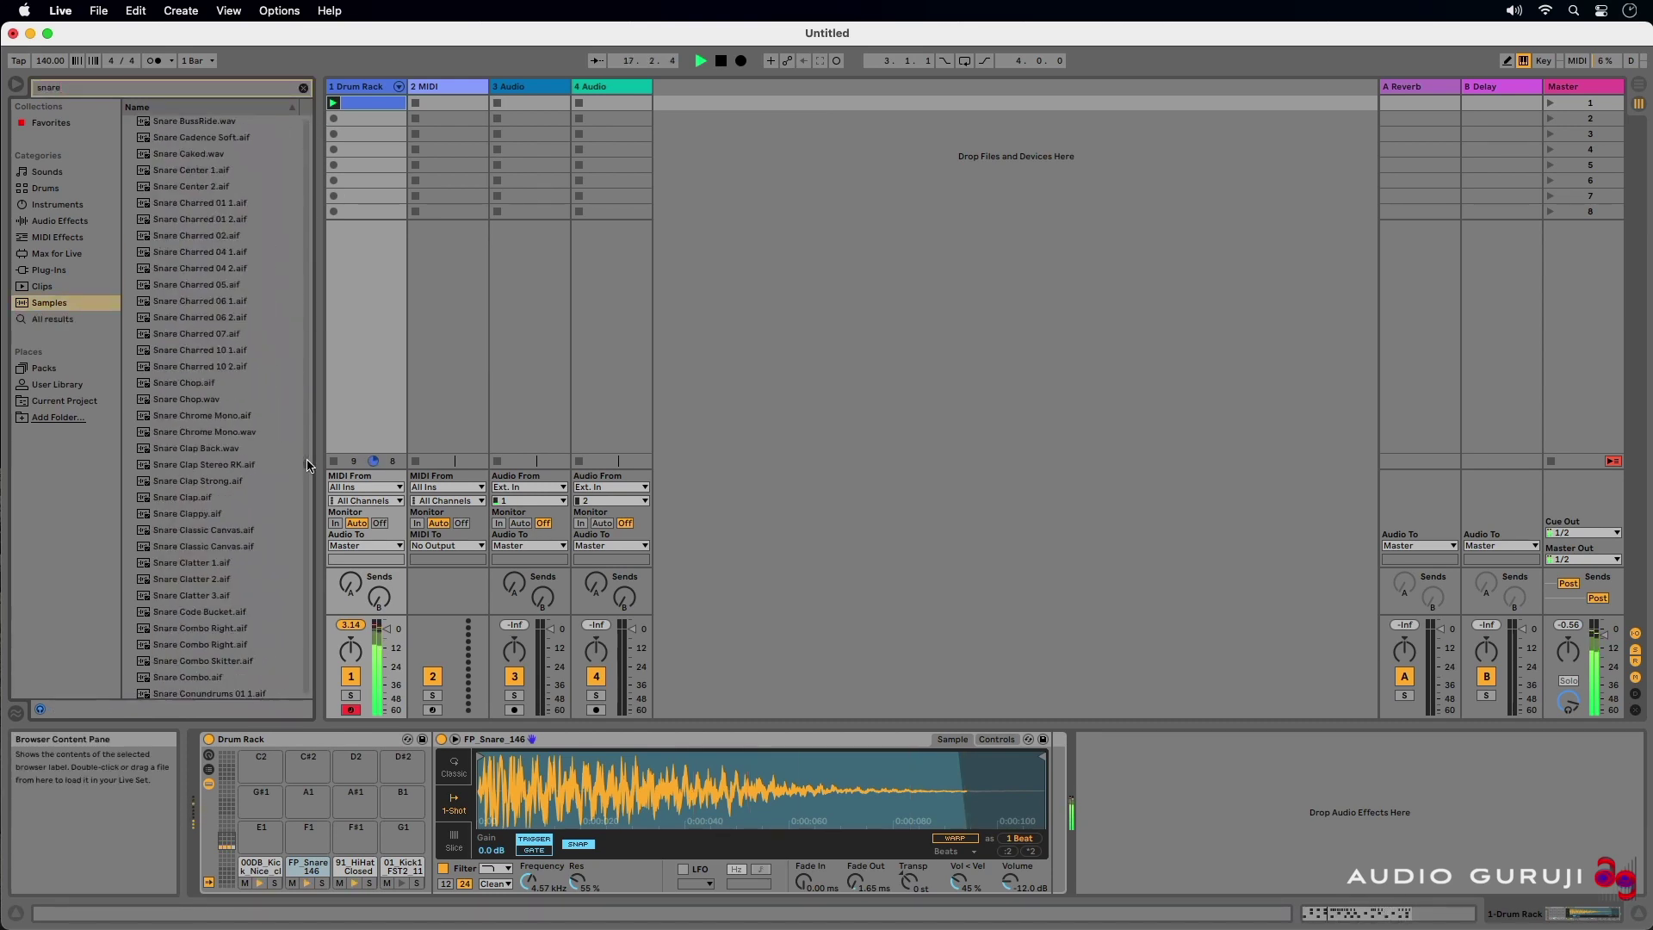
# Audition Snare Clap.aif and Snare Clap Back.wav, and try Snare Chop.wav and Snare Chop.aif on the snare pad.
pyautogui.click(177, 499)
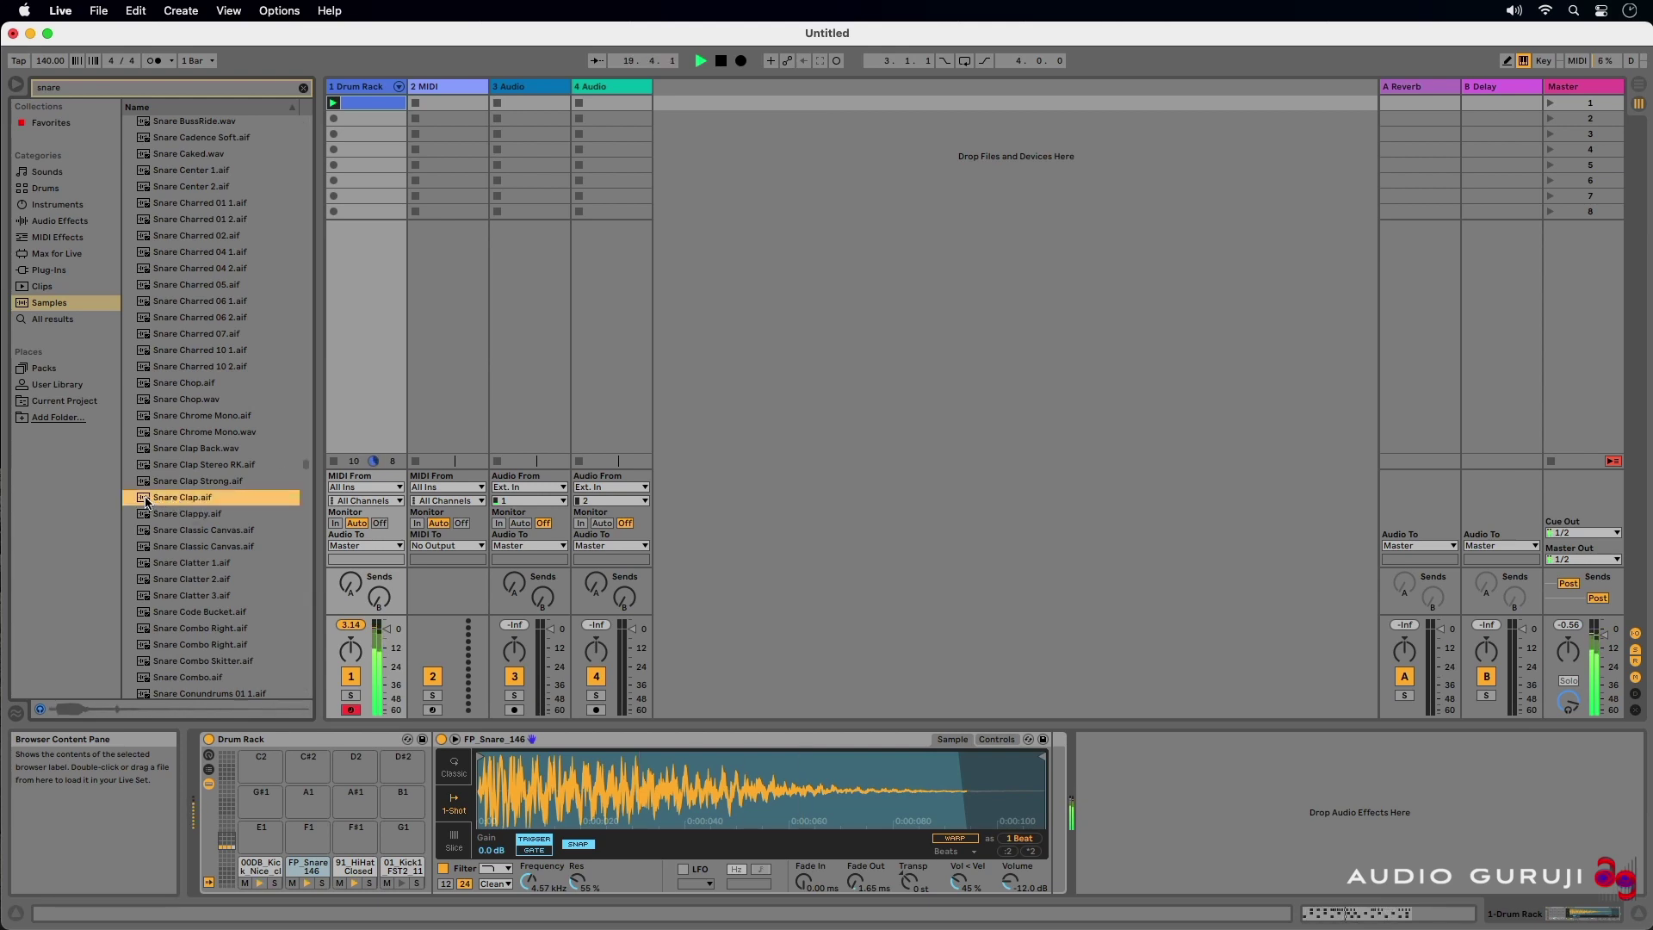
pyautogui.click(161, 450)
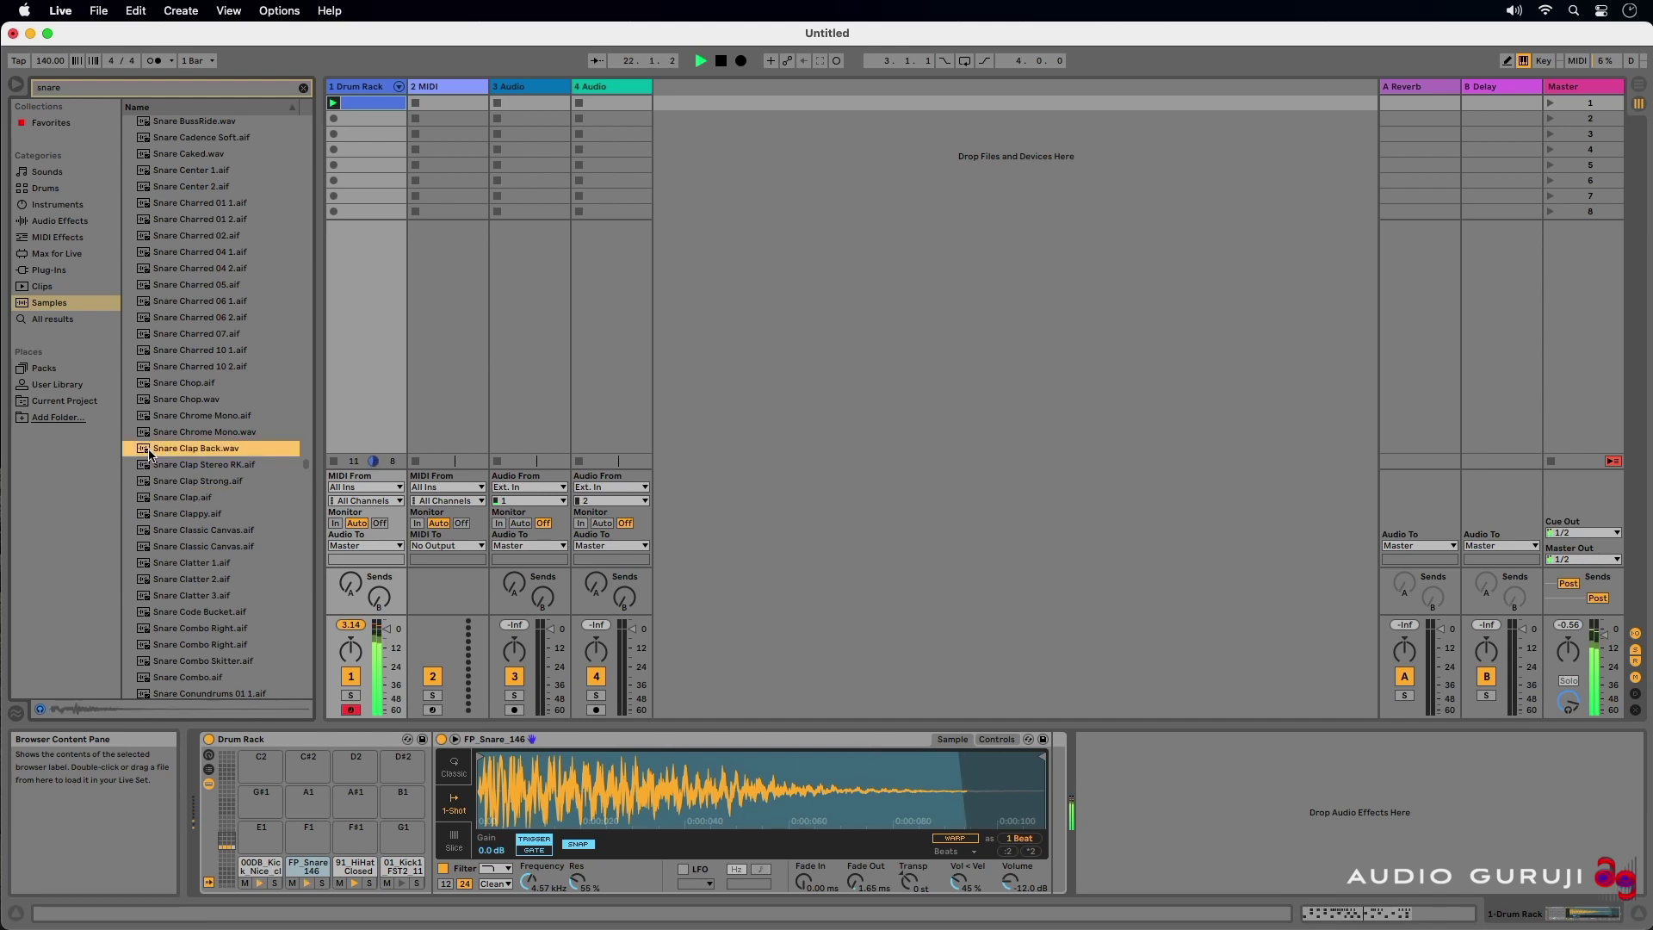
pyautogui.click(168, 401)
pyautogui.moveTo(169, 403); pyautogui.dragTo(316, 869)
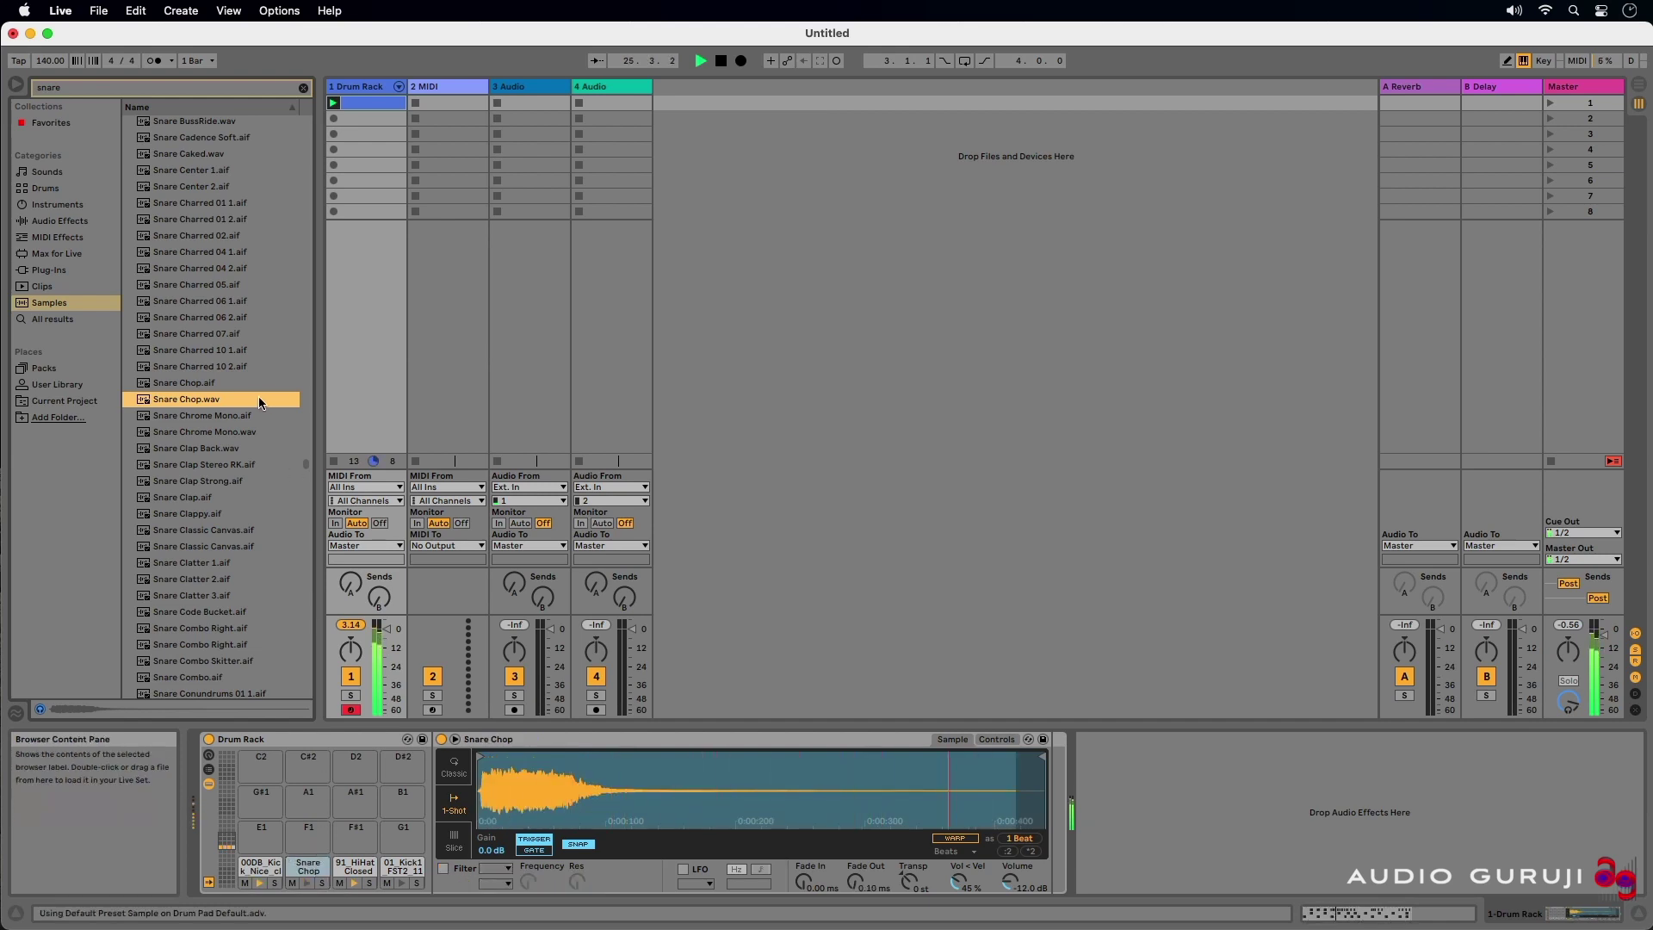
pyautogui.click(172, 385)
pyautogui.moveTo(172, 387); pyautogui.dragTo(301, 872)
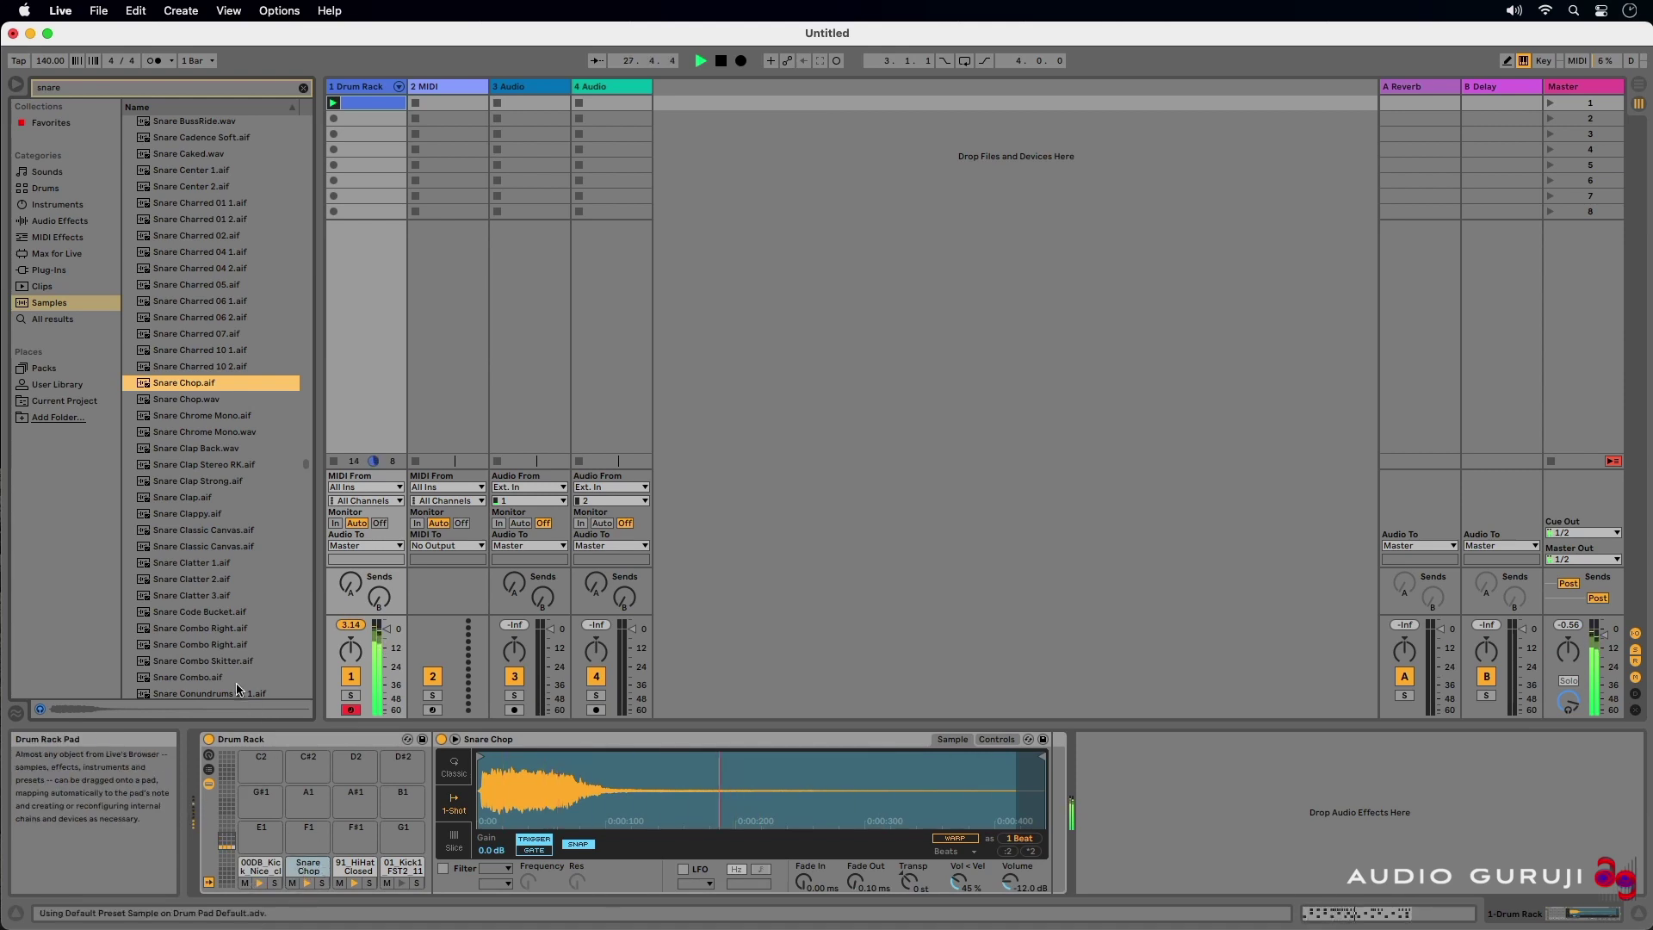
# Audition Snare Clatter 1.aif and Snare Clappy.aif, and load Snare Clappy.aif onto the snare pad.
pyautogui.click(180, 565)
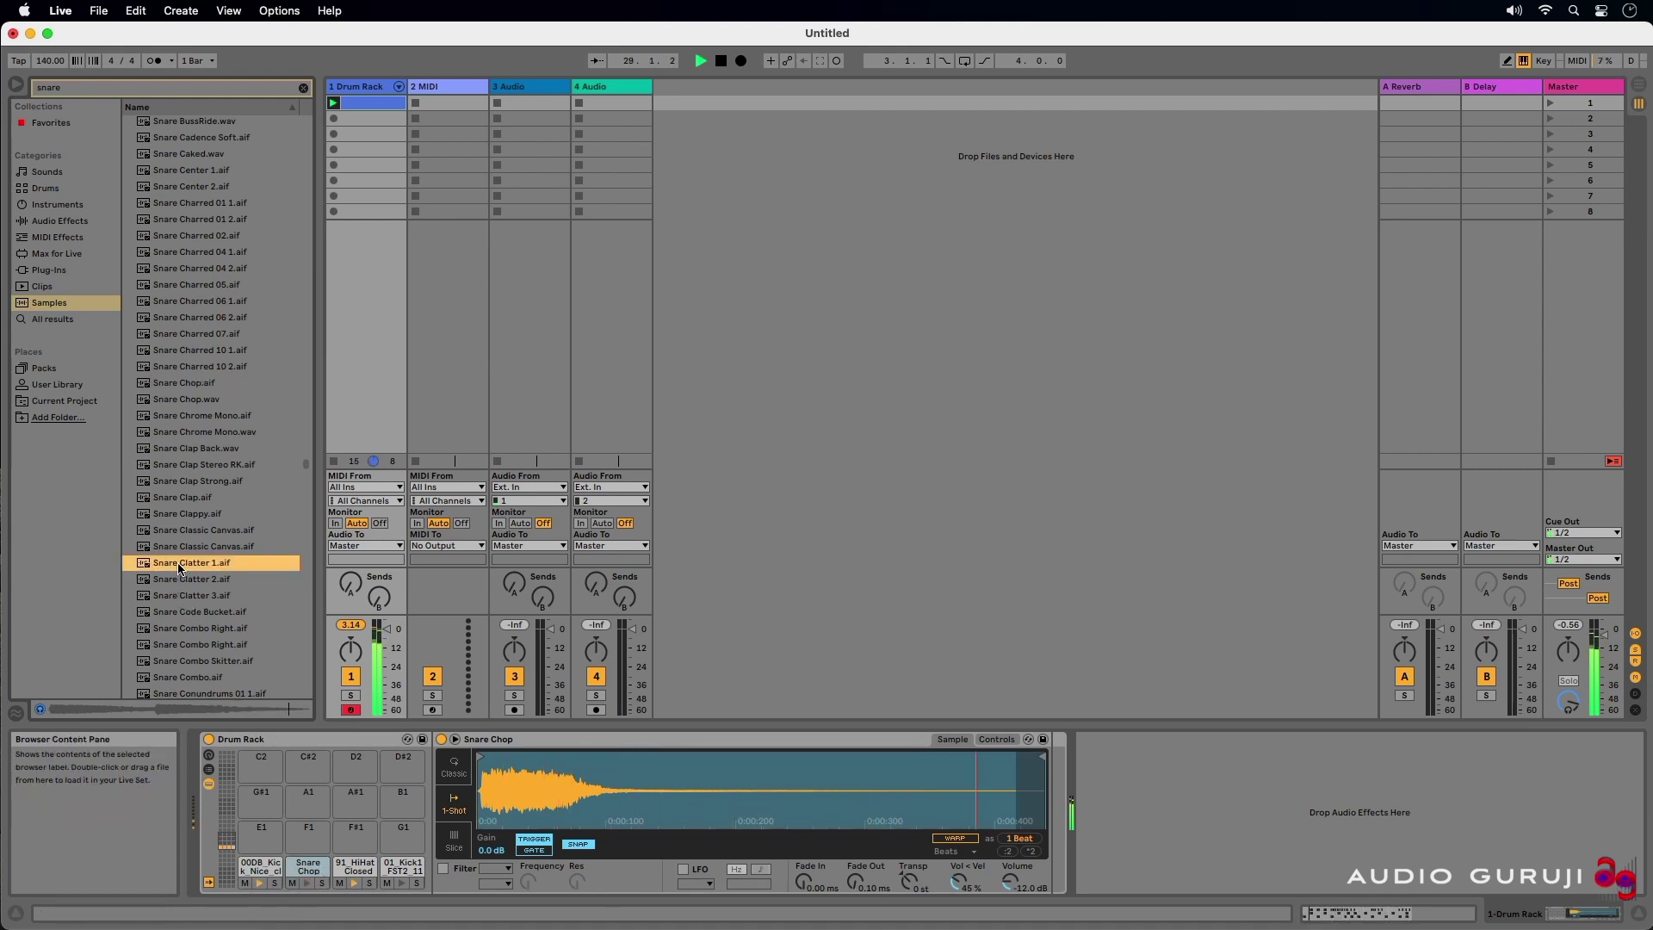
pyautogui.click(170, 515)
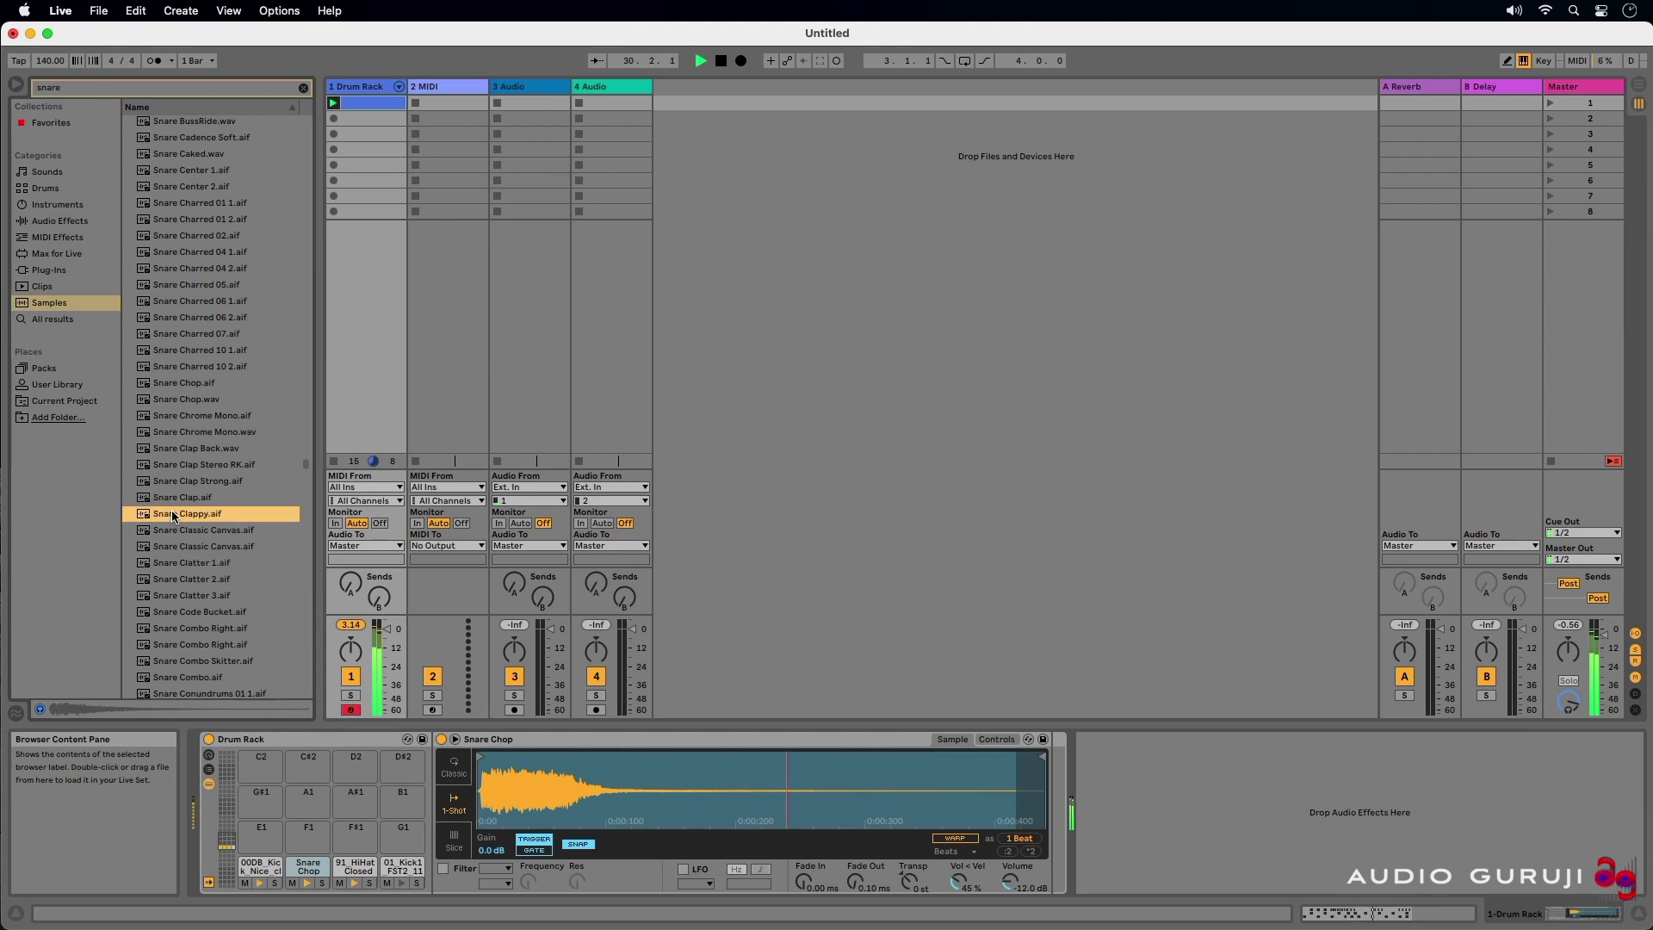
pyautogui.moveTo(142, 517); pyautogui.dragTo(296, 874)
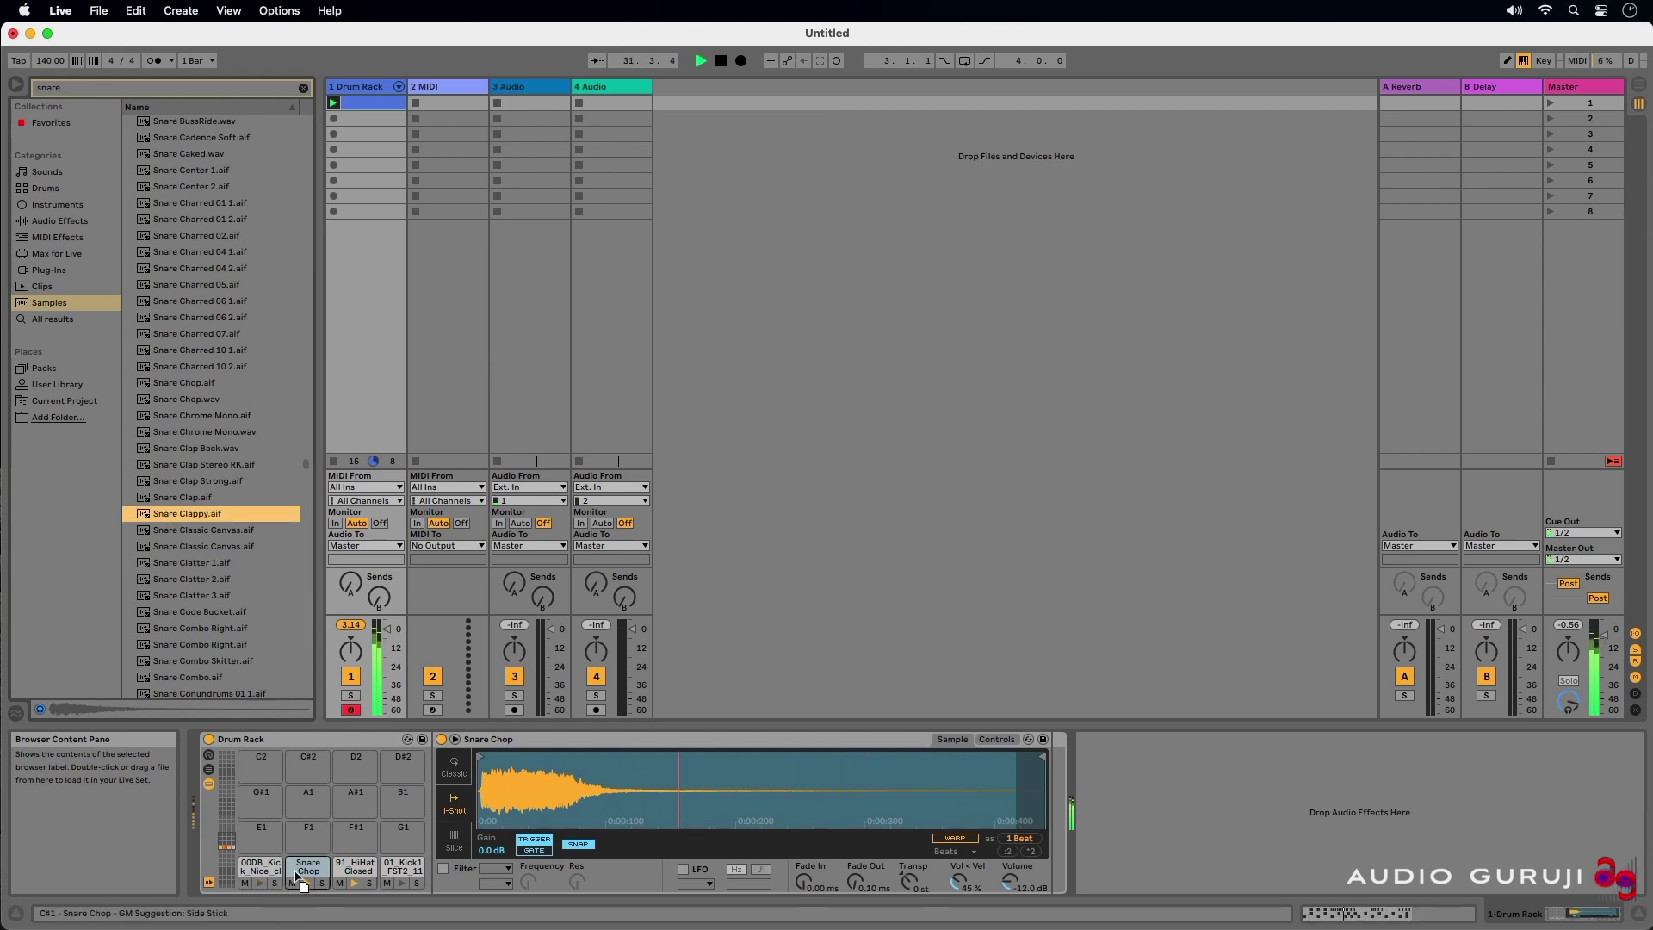
# Select the closed hi-hat pad in the Drum Rack and search the samples for "hi hat".
pyautogui.click(355, 866)
pyautogui.click(130, 92)
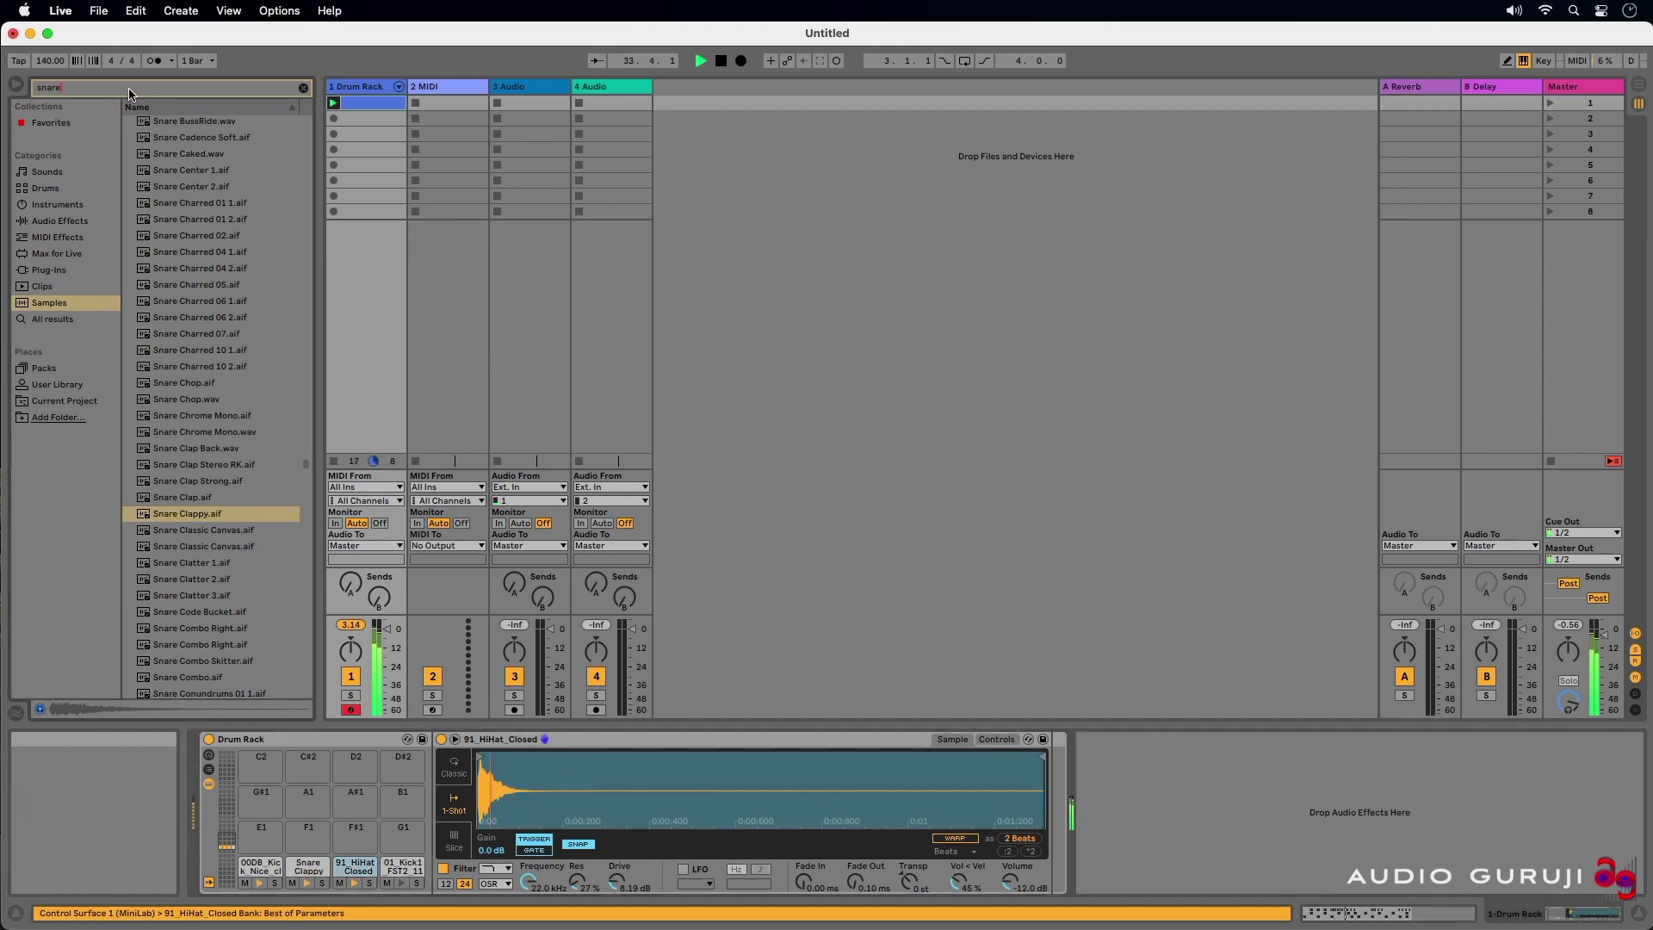
pyautogui.write('snar')
pyautogui.press('BackSpace')
pyautogui.press('BackSpace')
pyautogui.press('BackSpace')
pyautogui.press('BackSpace')
pyautogui.write('hi hat')
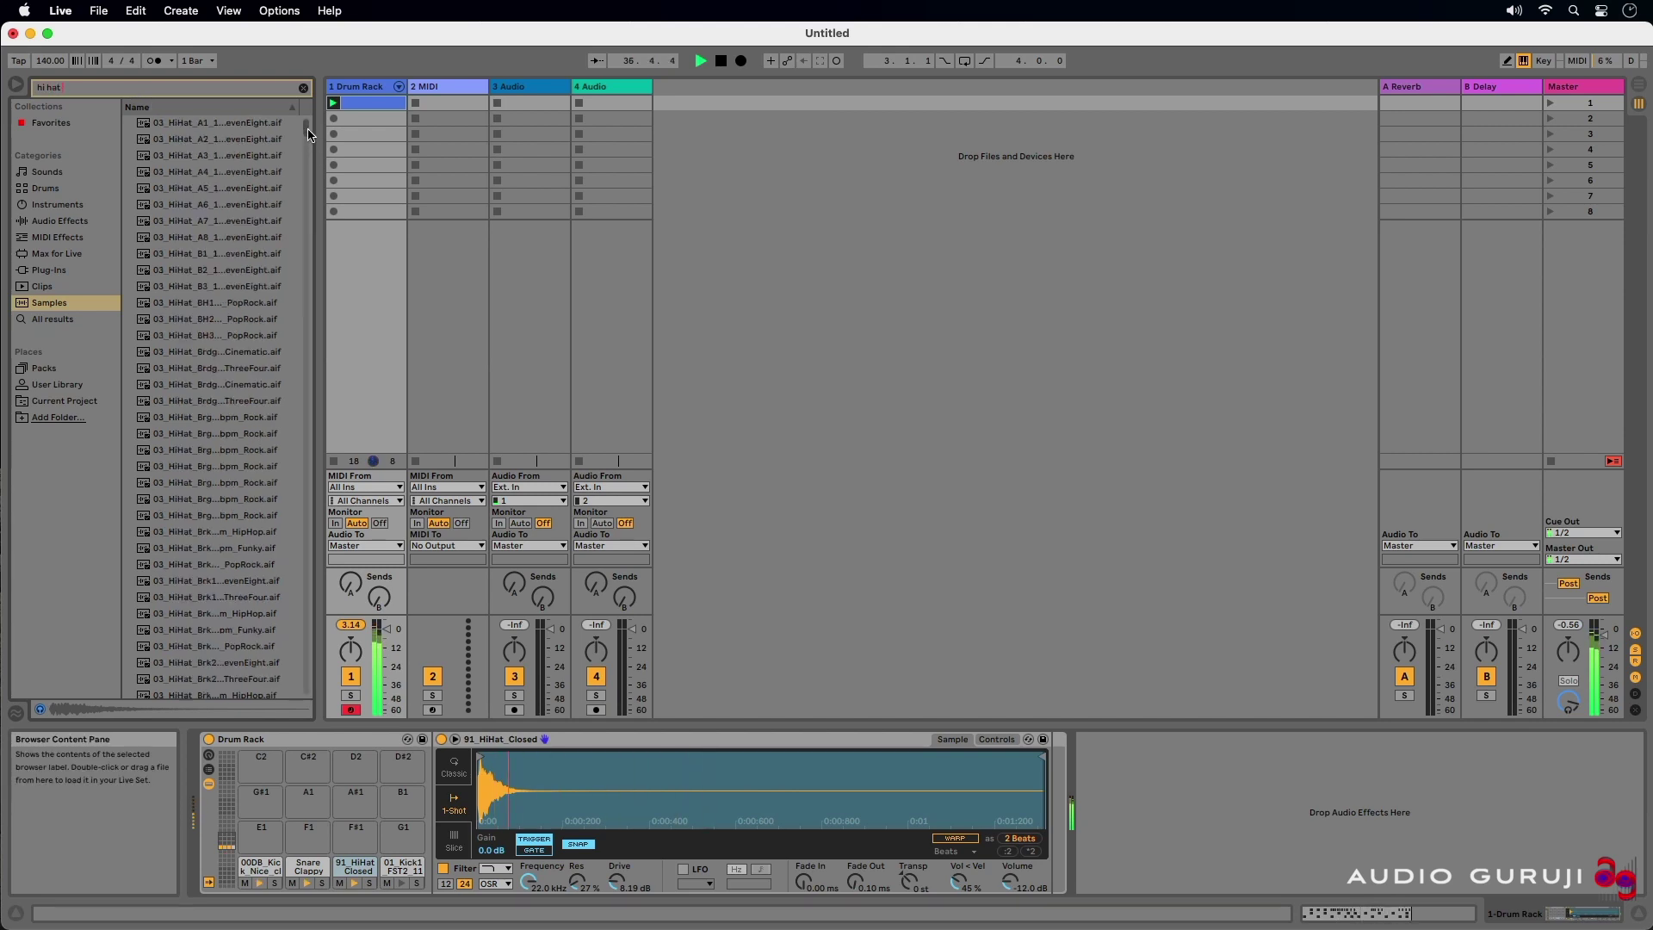
# Audition the 97_HiHat_Open.aif, 133_HiHat_Open.aif and 91_HiHat_Closed.aif samples against the playing beat.
pyautogui.moveTo(311, 135); pyautogui.dragTo(309, 298)
pyautogui.click(215, 447)
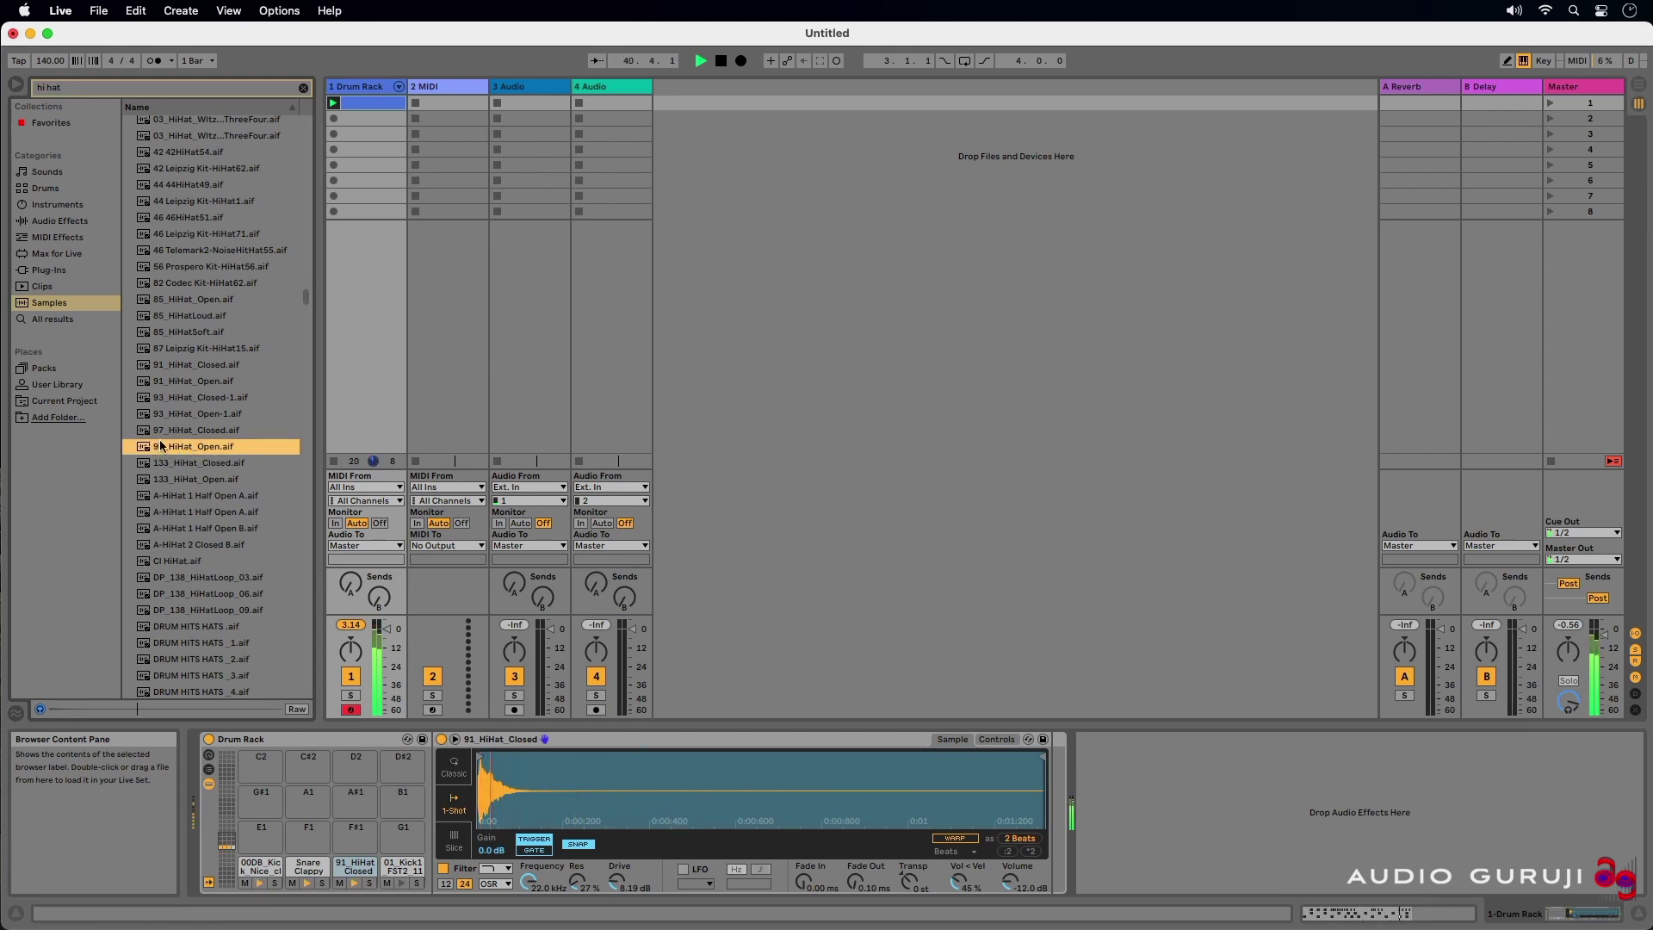
pyautogui.click(203, 484)
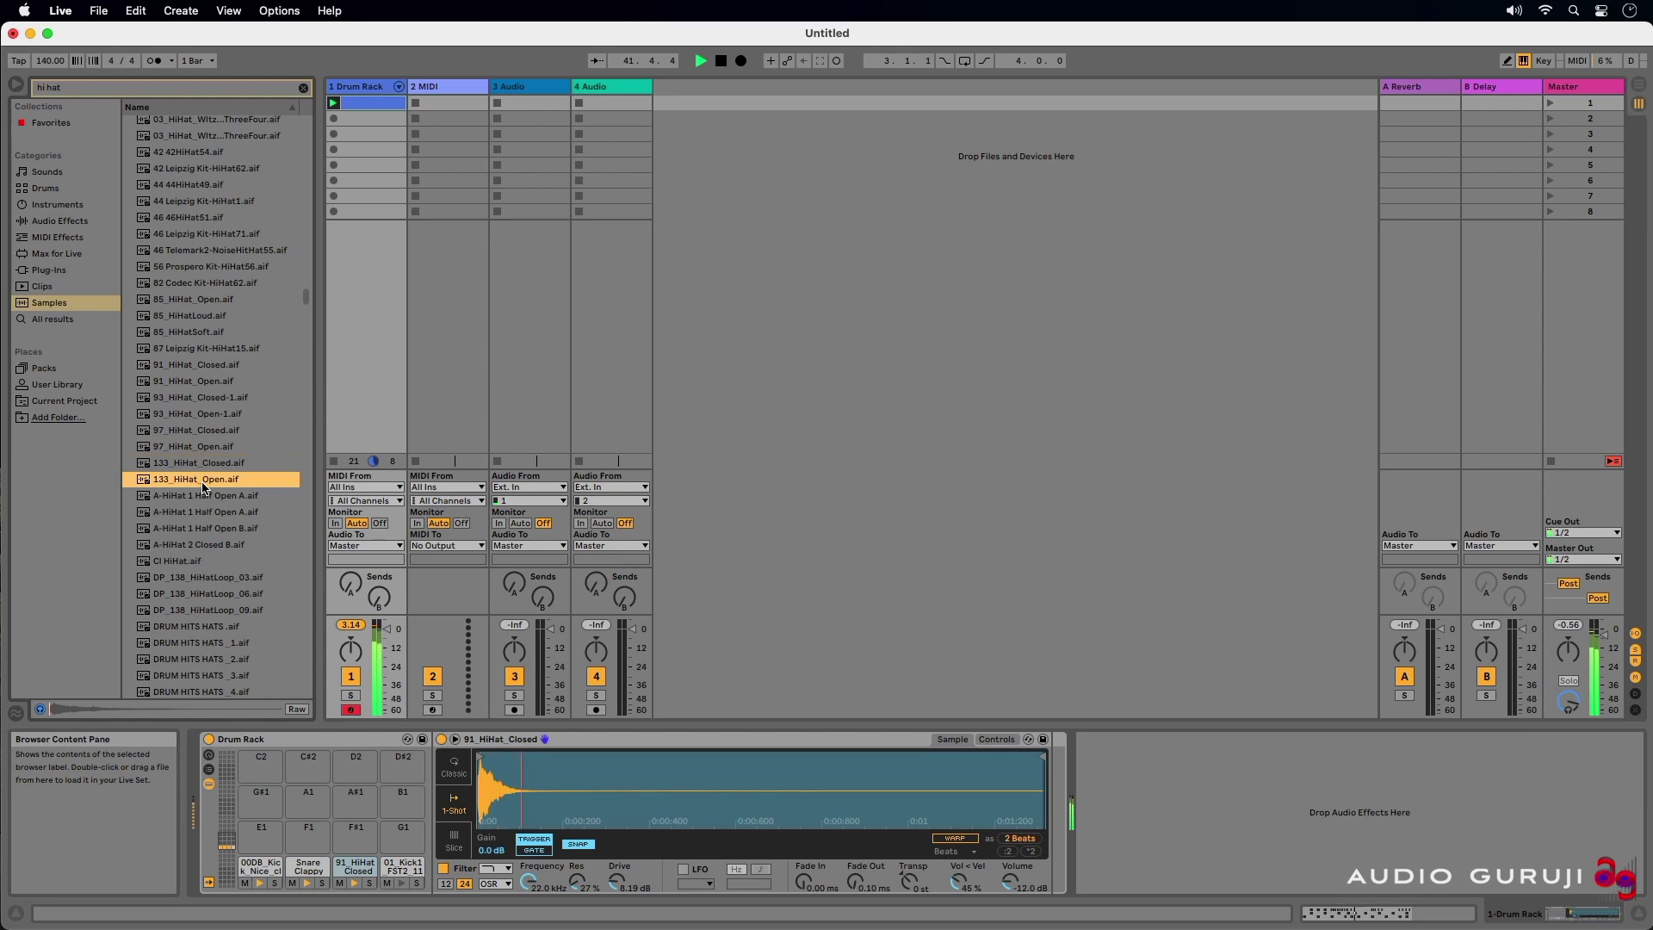
pyautogui.click(201, 369)
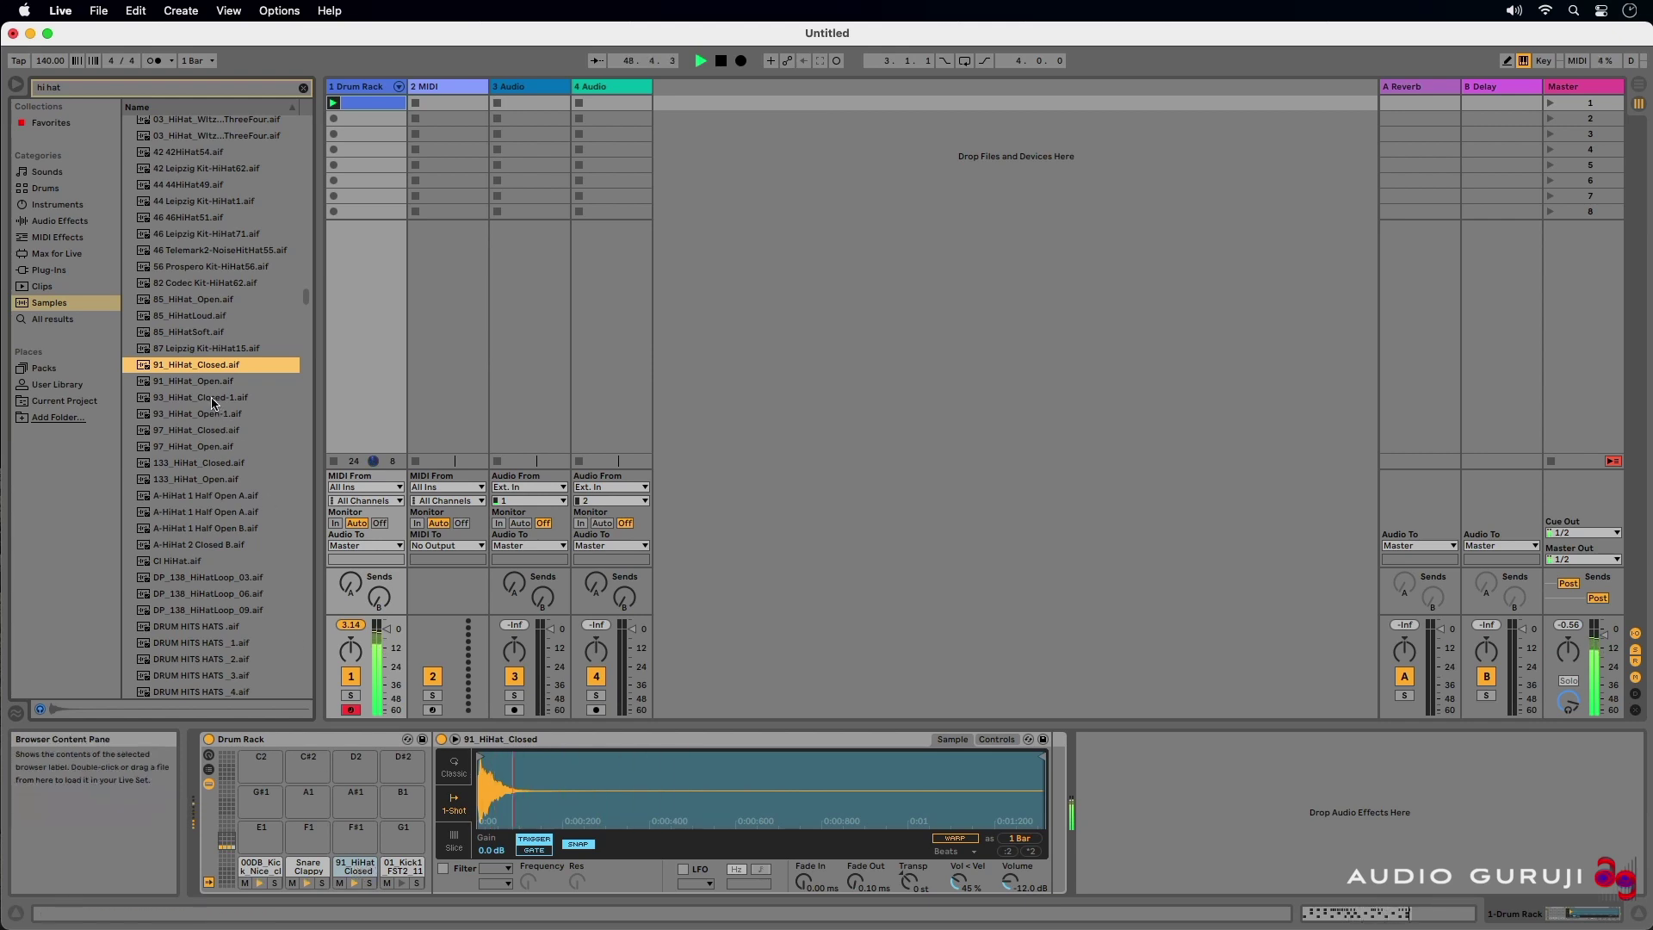
# Replace the hi-hat pad's sample with 85_HiHatLoud.aif and lower its sample gain to -7.1 dB.
pyautogui.click(200, 317)
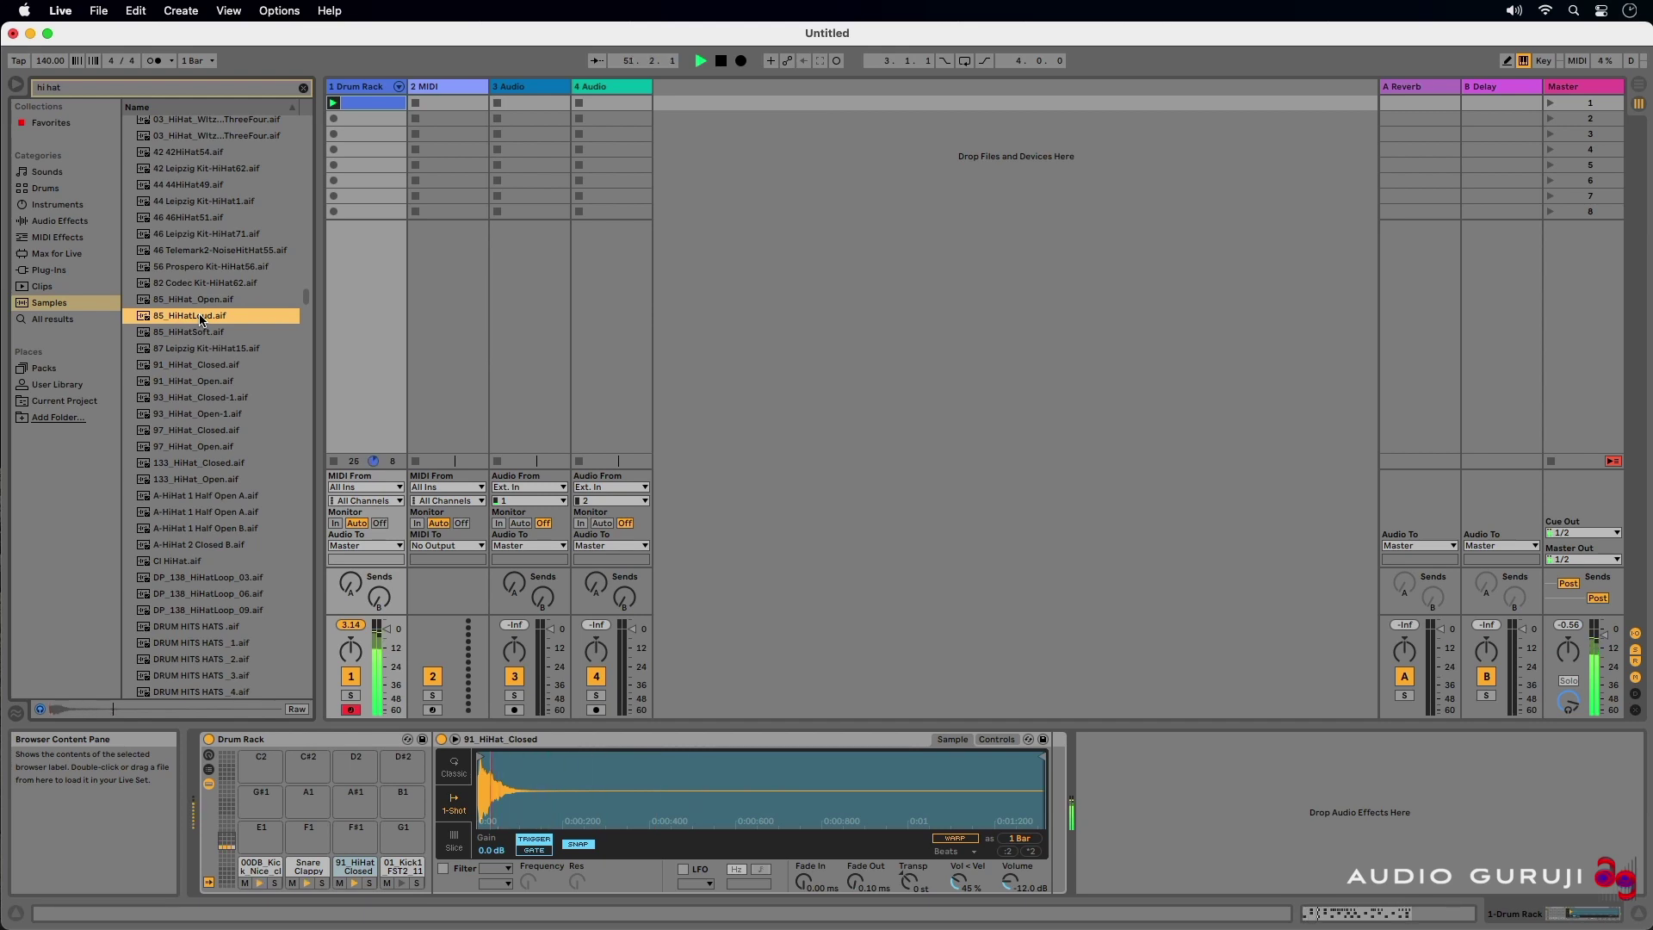
pyautogui.moveTo(154, 320); pyautogui.dragTo(349, 867)
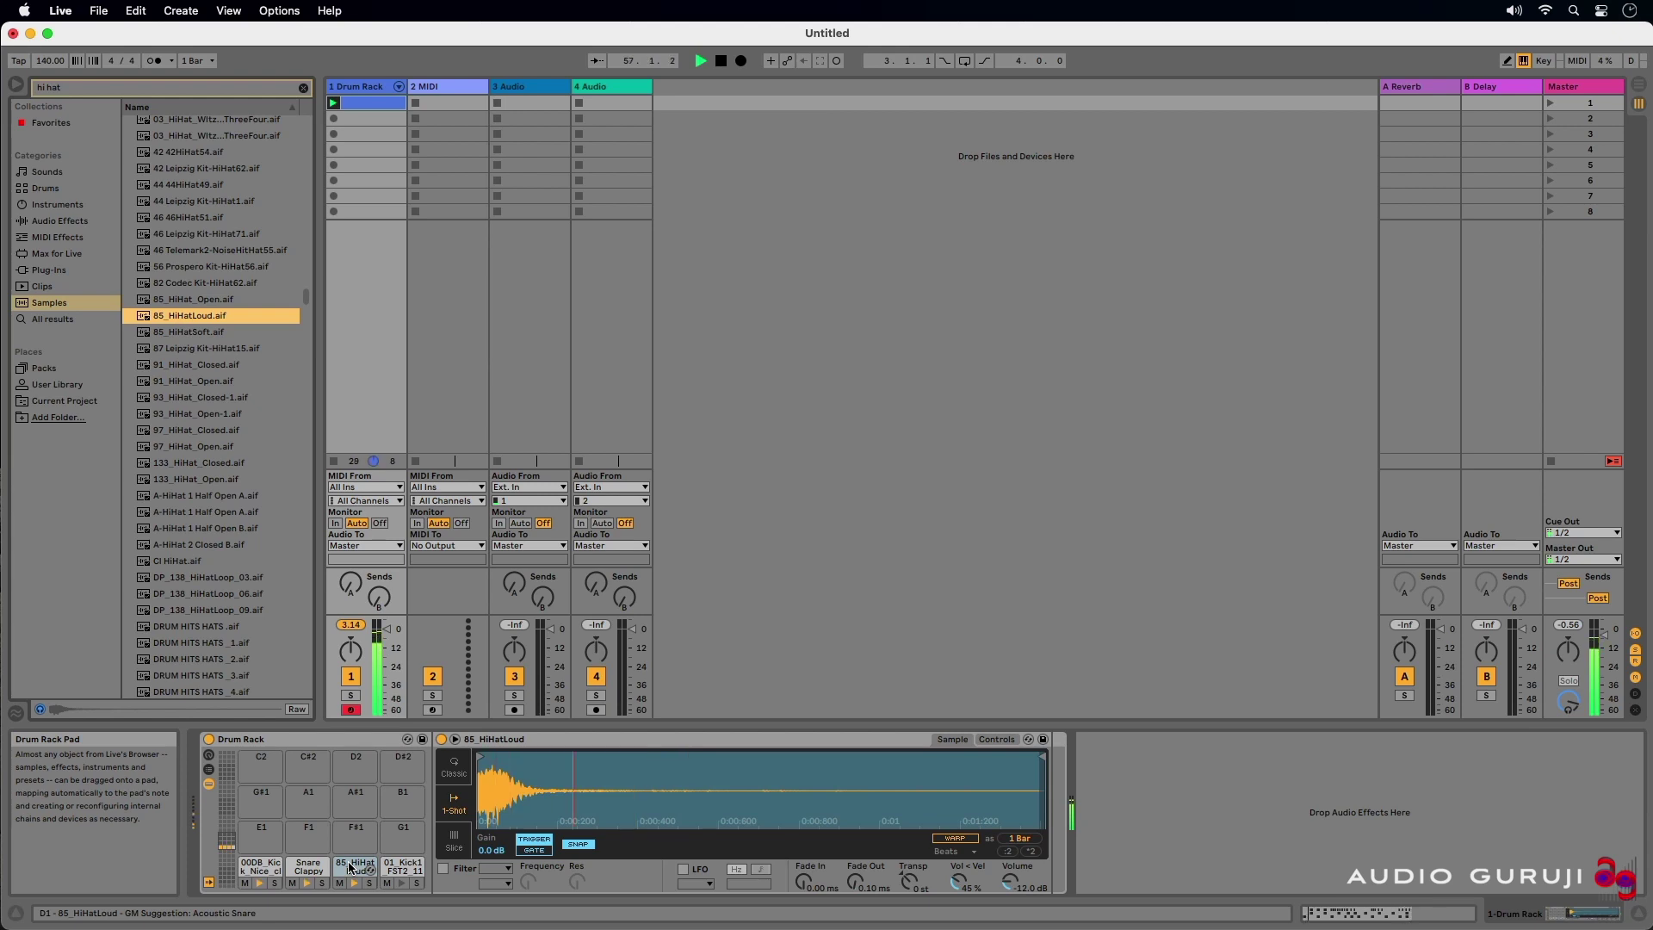
pyautogui.moveTo(490, 850); pyautogui.dragTo(491, 878)
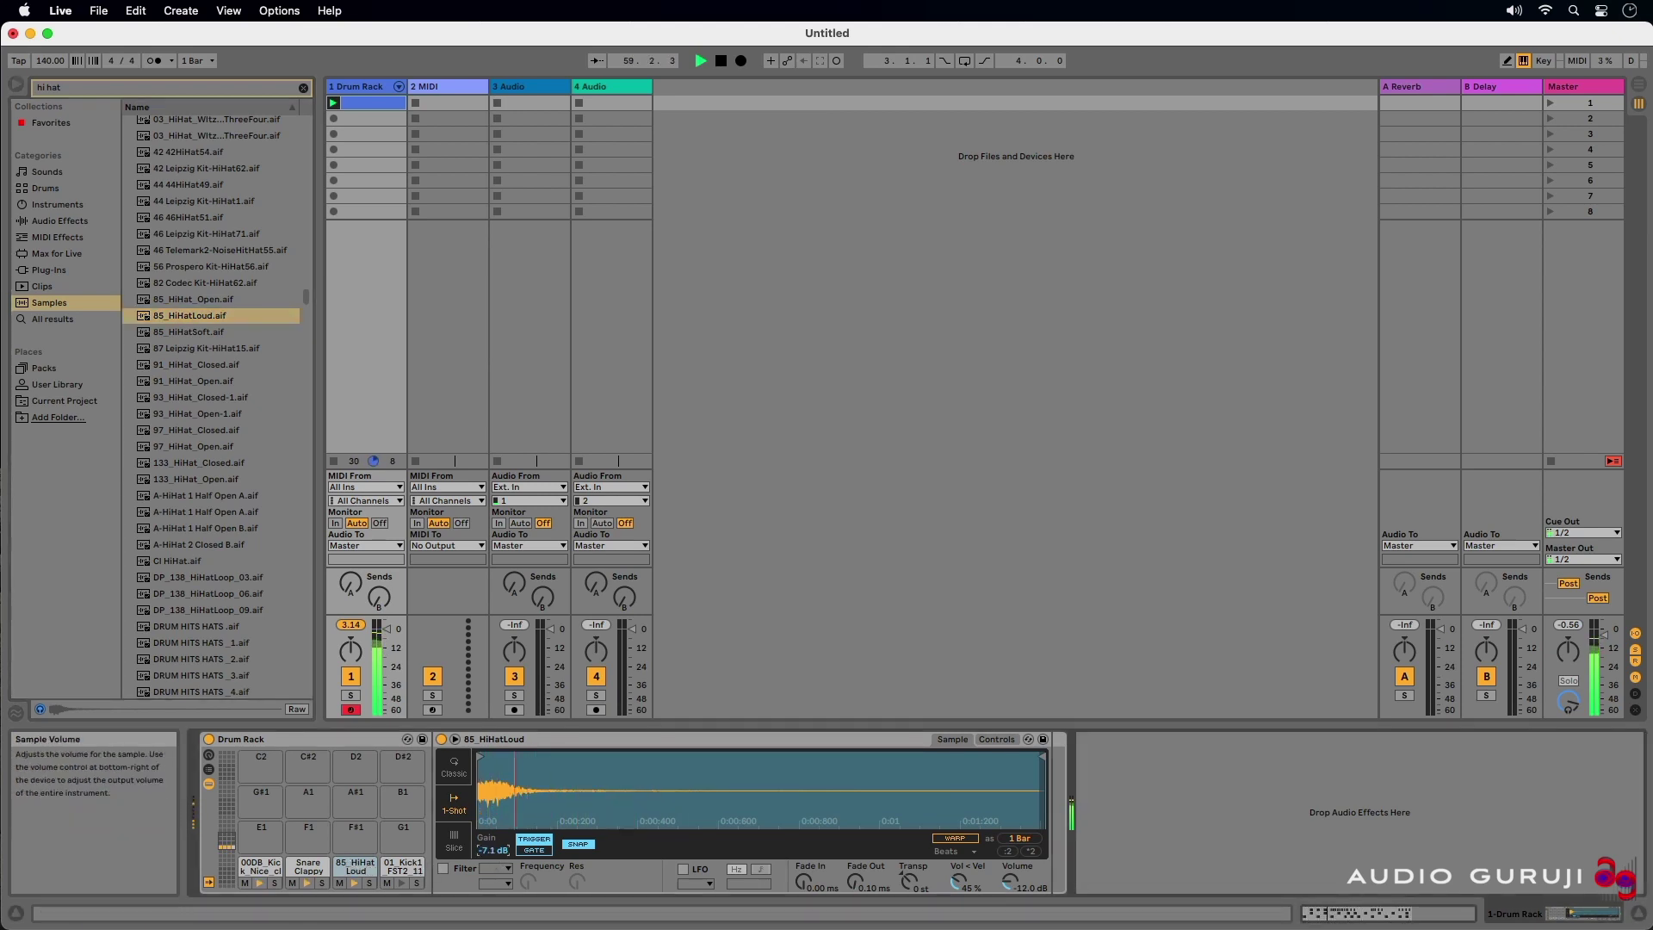